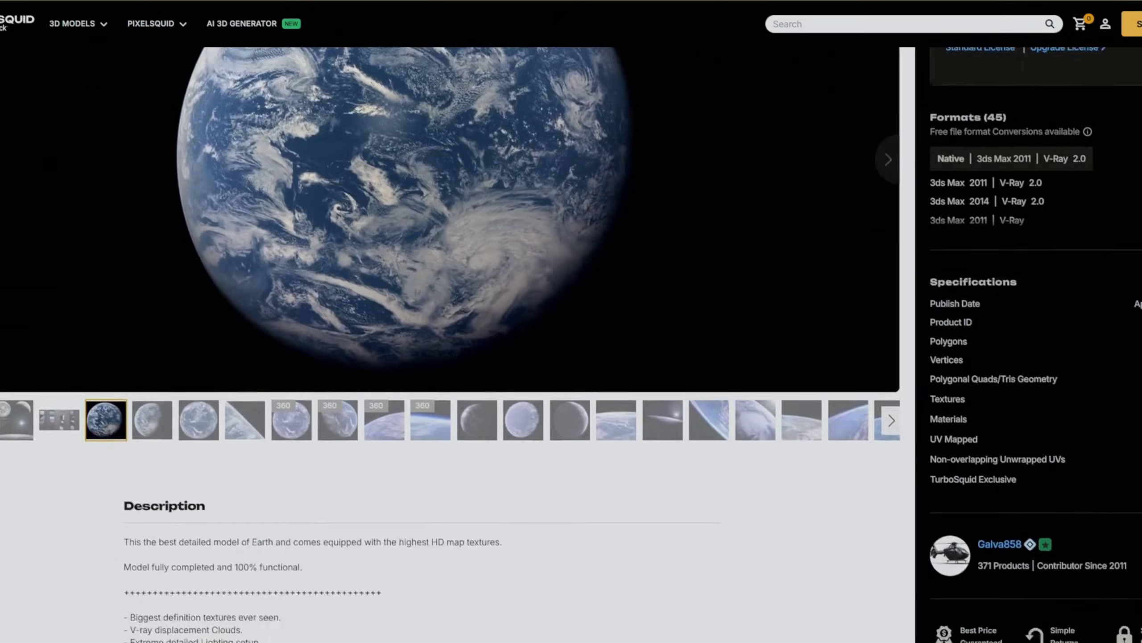
Look through the Earth model page, the shared Huge Earth Maps.rar file and the Solar Textures downloads, ending in Blender
scroll(126, 300, "down", 5)
left_click_drag(157, 251, 421, 252)
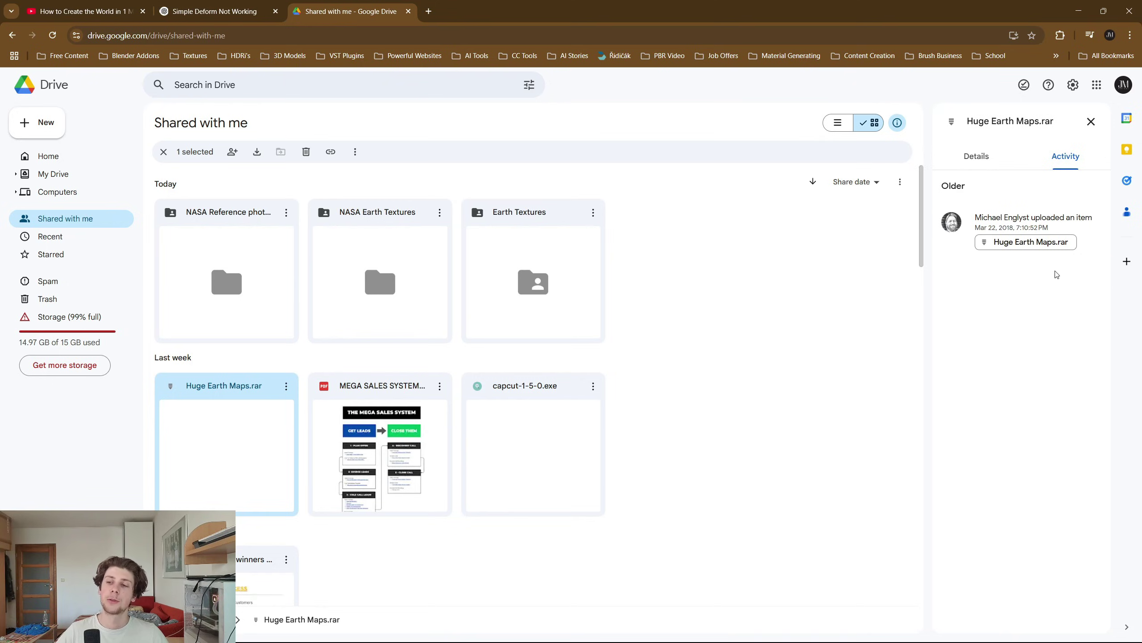
left_click(1028, 242)
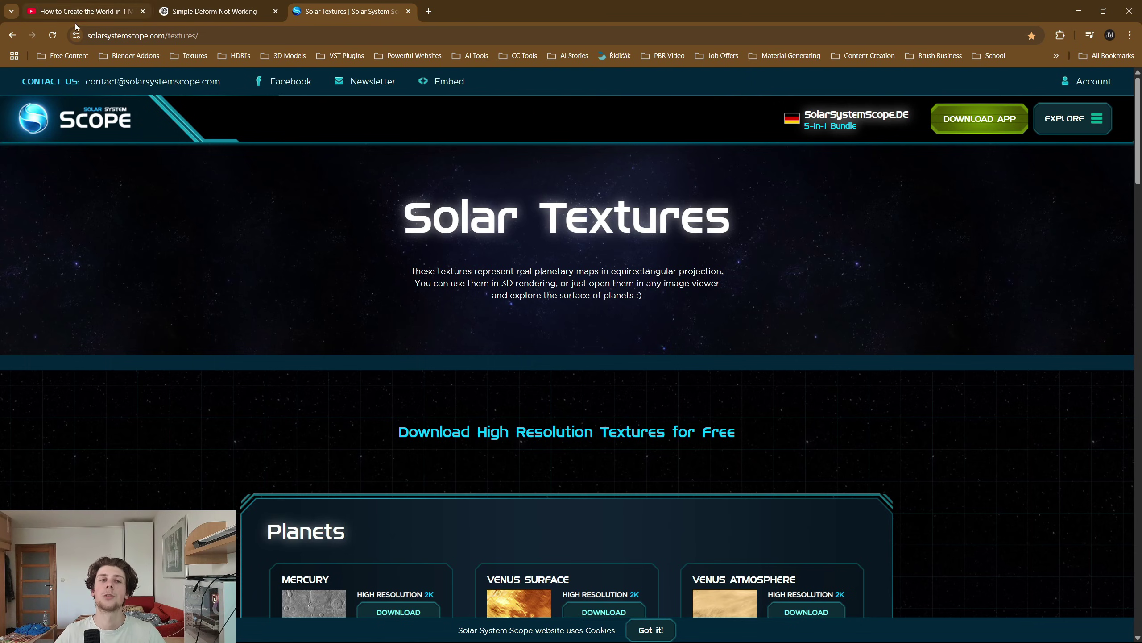
scroll(425, 221, "down", 13)
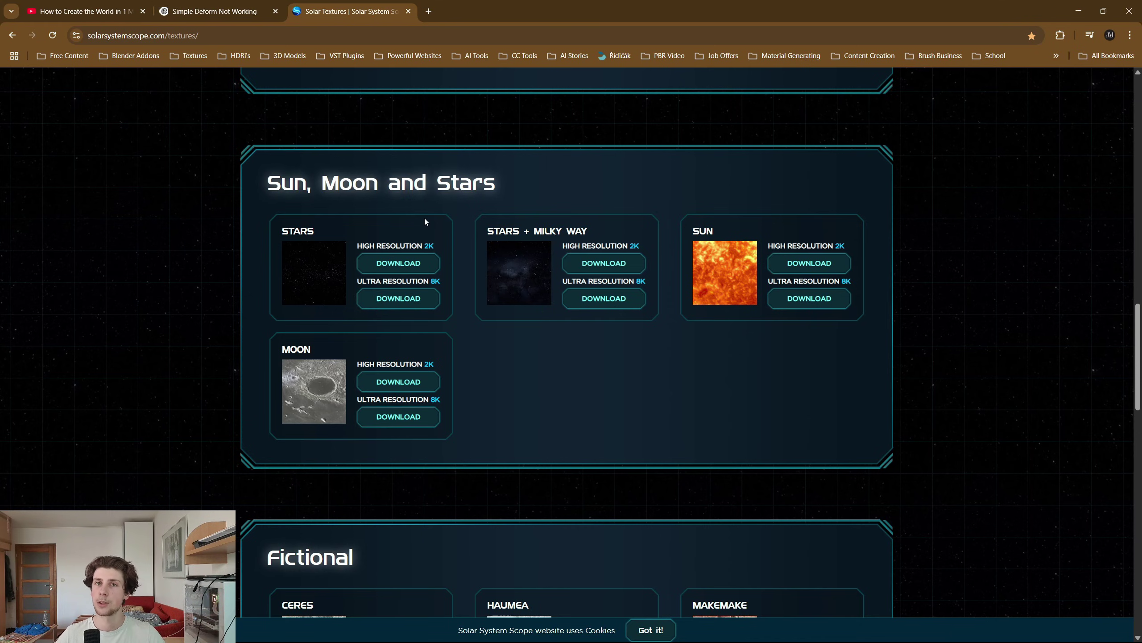
left_click(1086, 9)
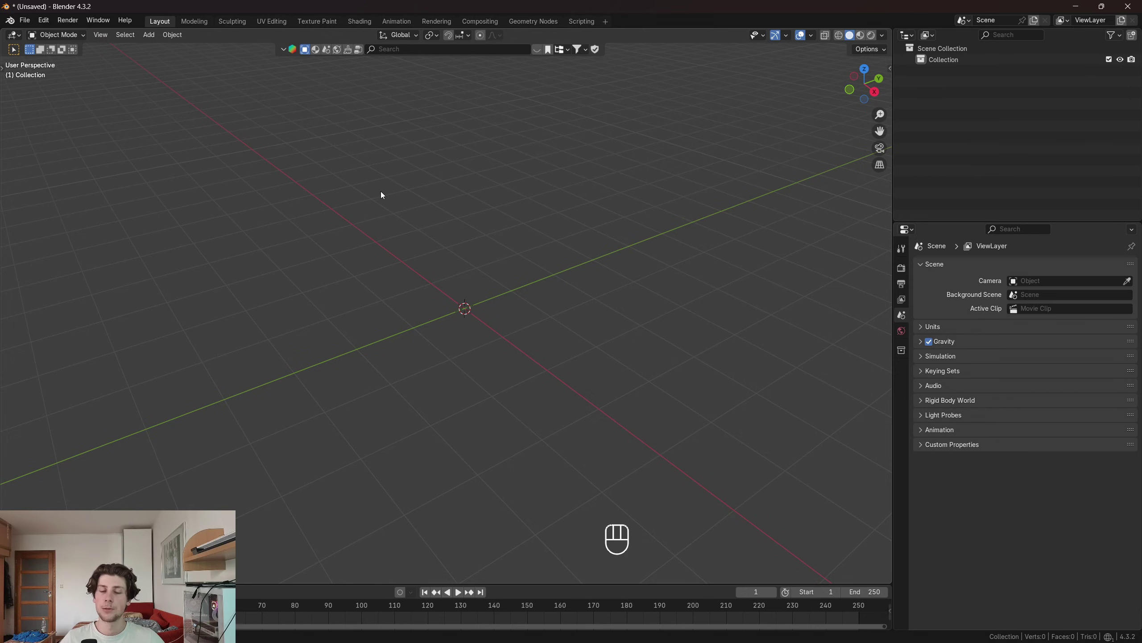
Add a UV sphere at the origin of the empty scene
key("shift+a")
mouse_move(264, 188)
left_click(320, 221)
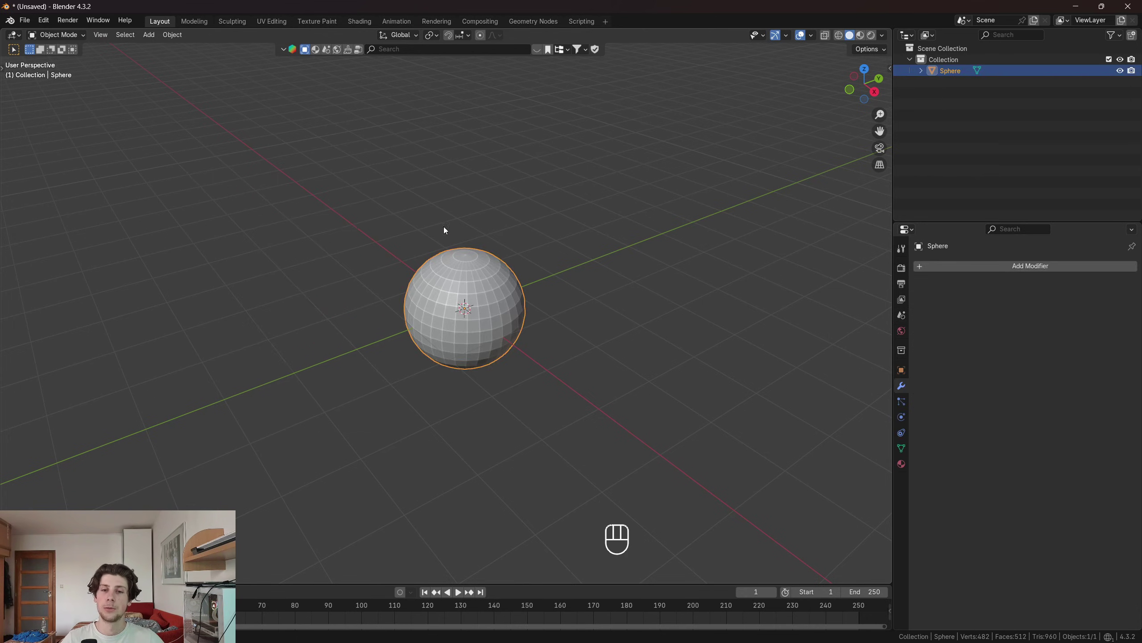
scroll(476, 230, "up", 3)
Add an Image Texture node to the sphere's material, beside the Principled BSDF node in the Shading workspace
left_click(359, 21)
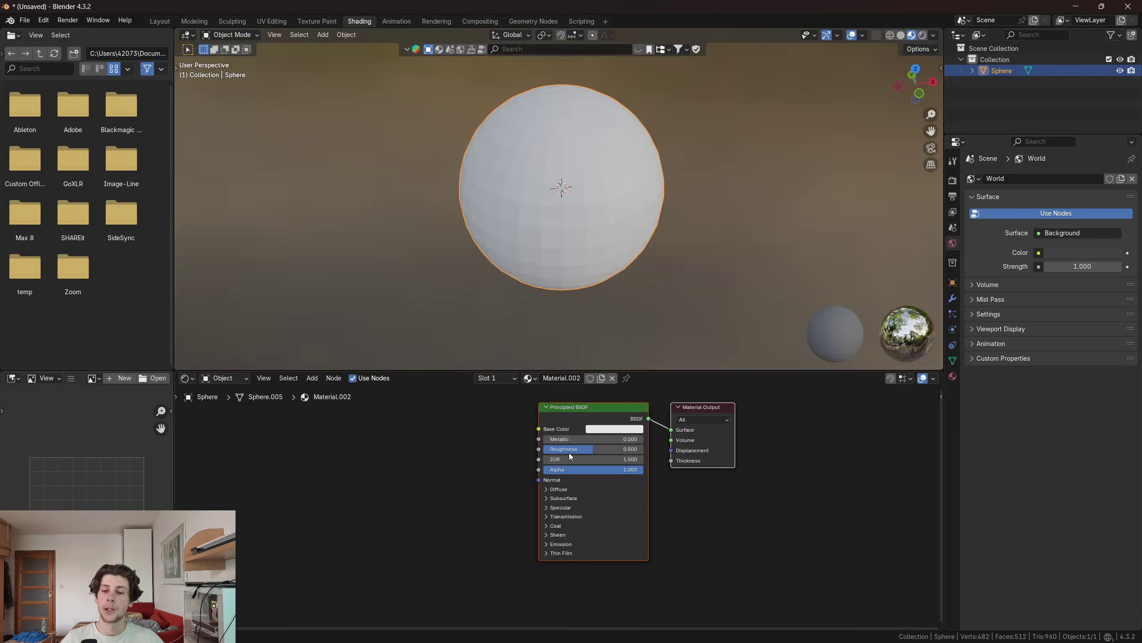
scroll(569, 452, "up", 1)
middle_click_drag(570, 453, 699, 450)
scroll(624, 449, "down", 4)
middle_click_drag(600, 416, 561, 447)
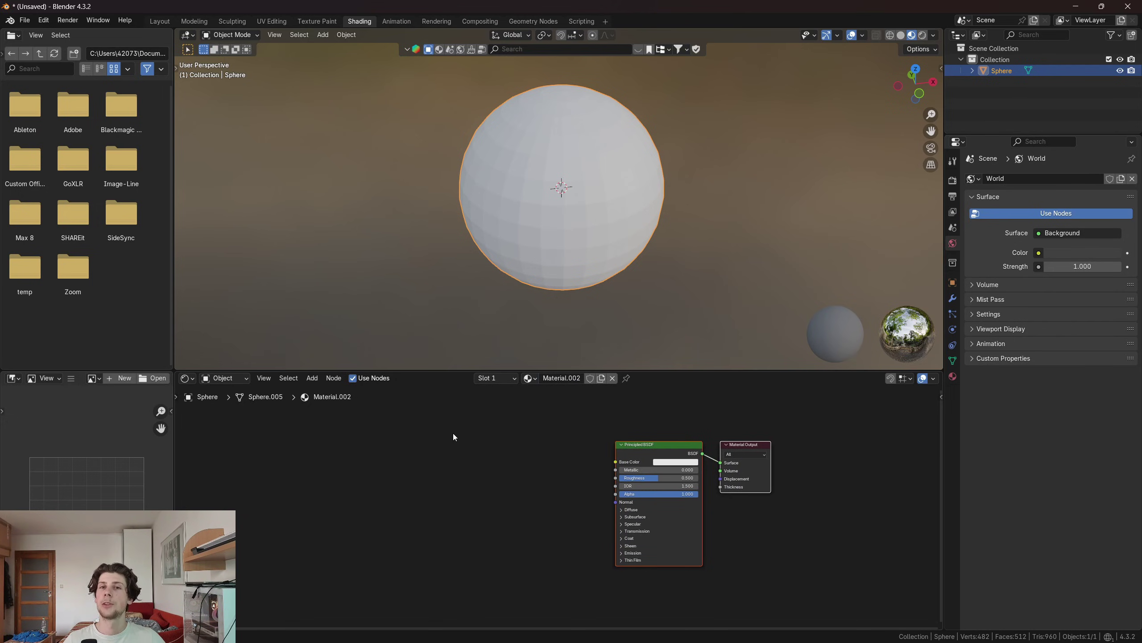
key("shift+a")
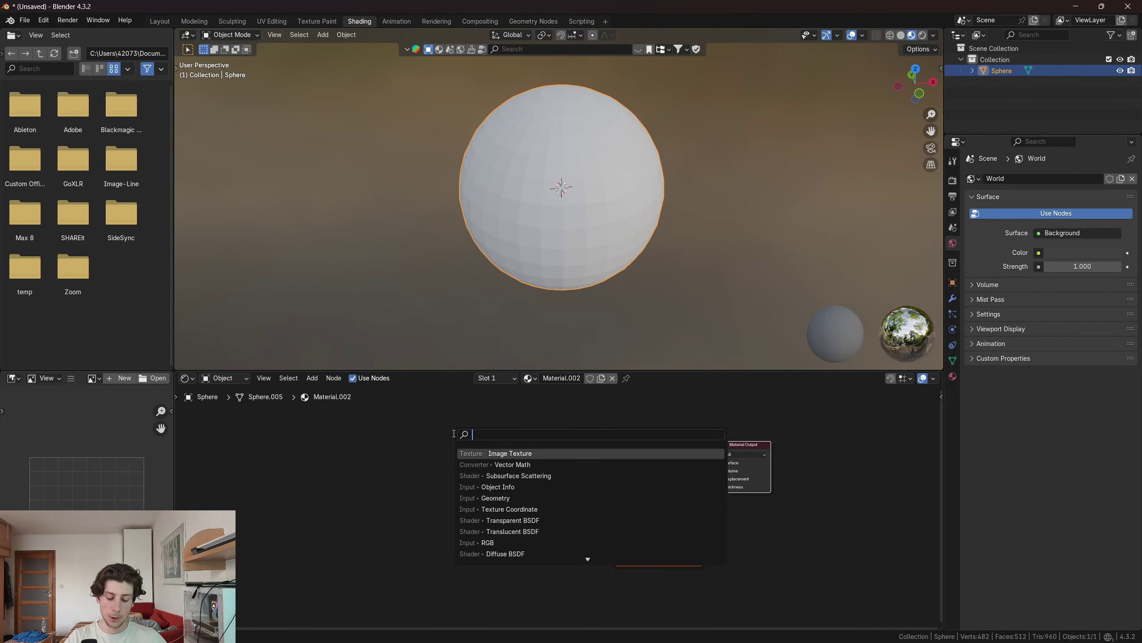
type("image")
key("Return")
left_click(455, 436)
scroll(495, 466, "up", 6)
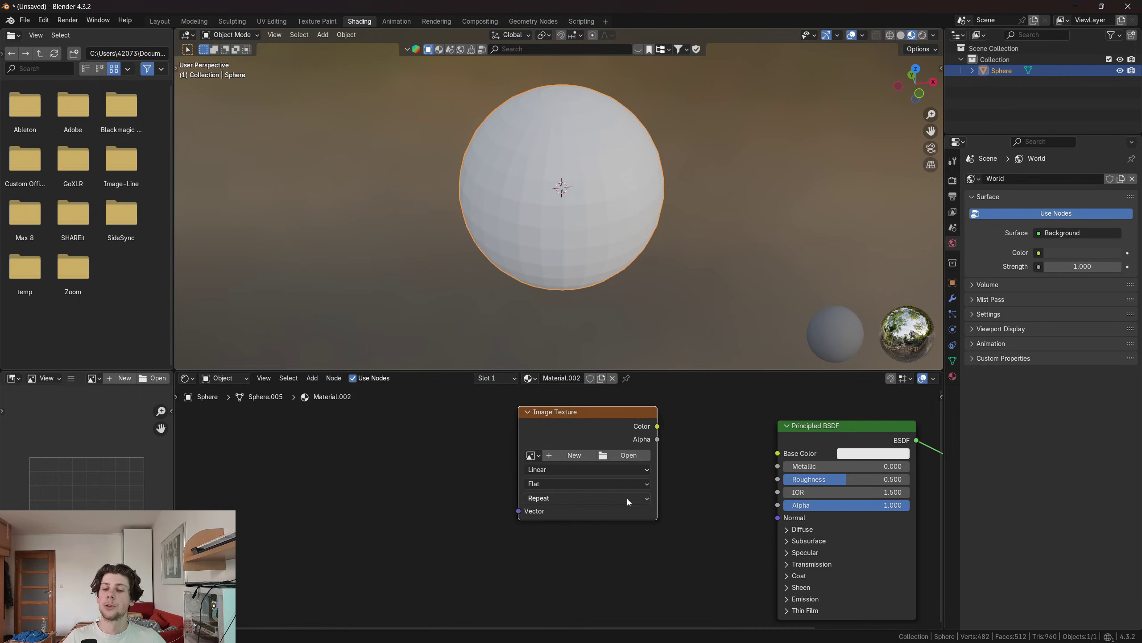
Load Earth-Color-Map-24K.png into the Image Texture node and connect its Color output to the Principled BSDF Base Color
left_click(631, 456)
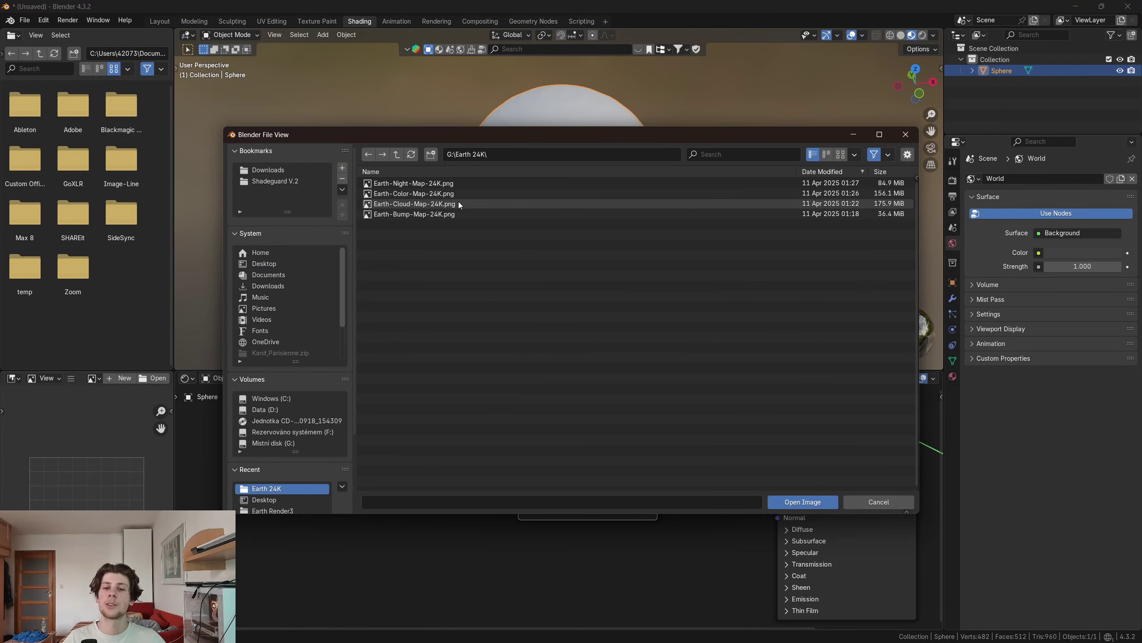
double_click(458, 193)
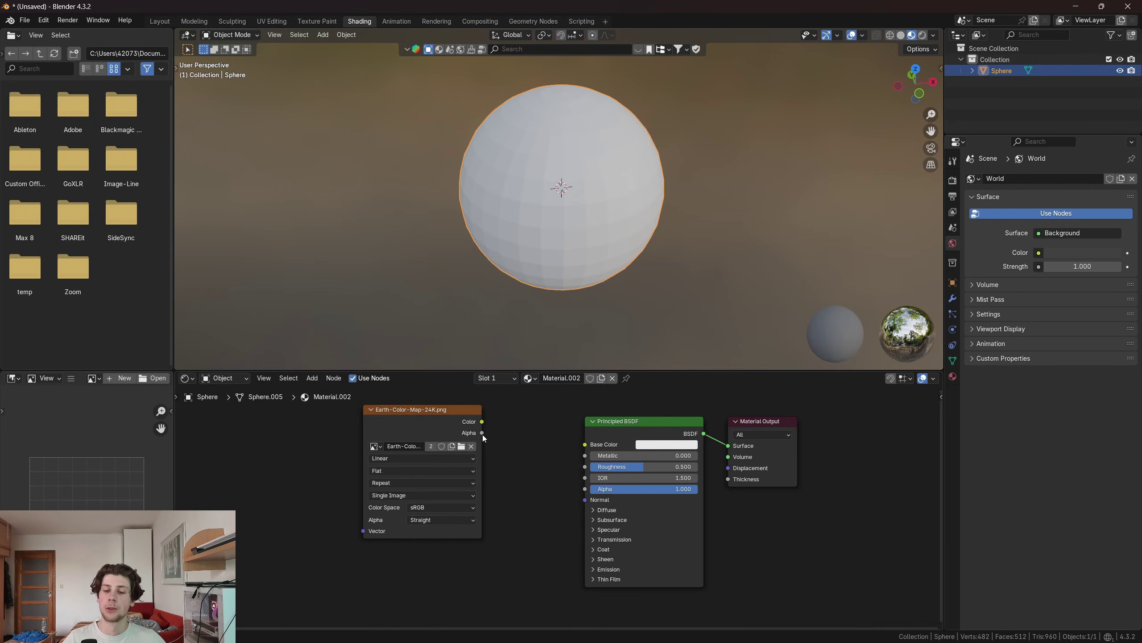
left_click_drag(519, 432, 585, 444)
middle_click_drag(609, 160, 677, 175)
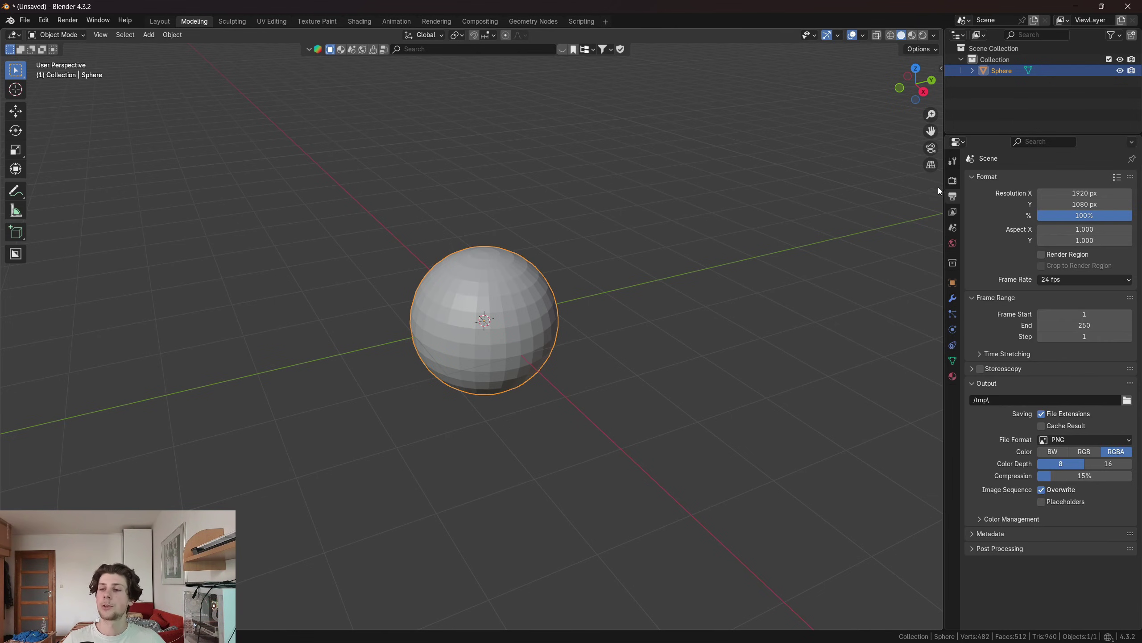
Set the render engine to Cycles and show the viewport in rendered shading
left_click(952, 181)
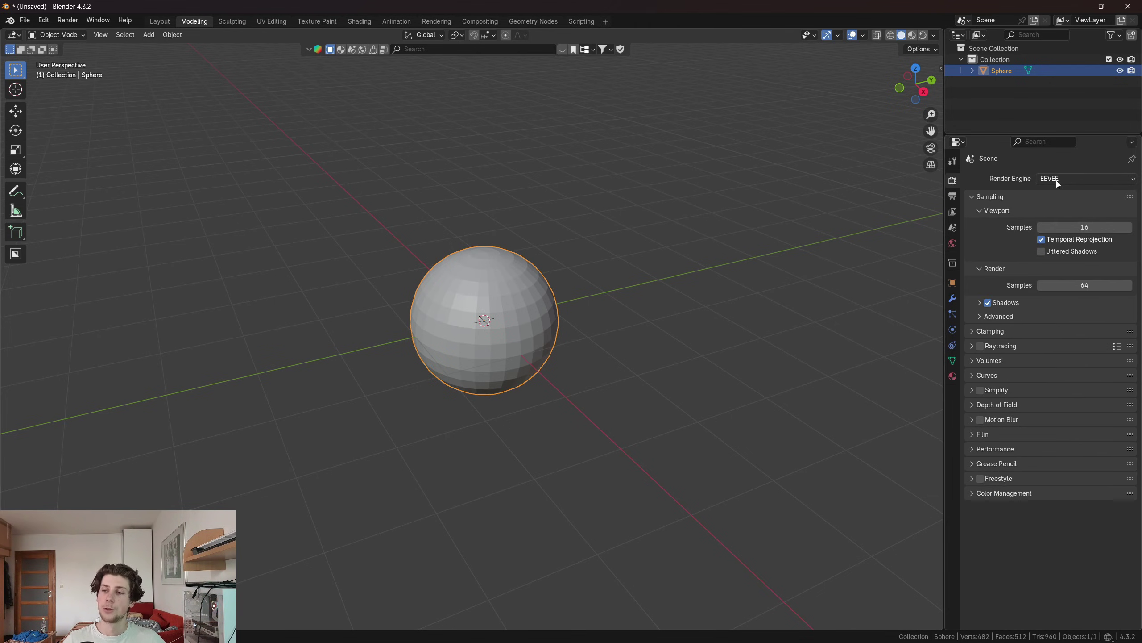
left_click(1057, 179)
left_click(1064, 217)
left_click(923, 35)
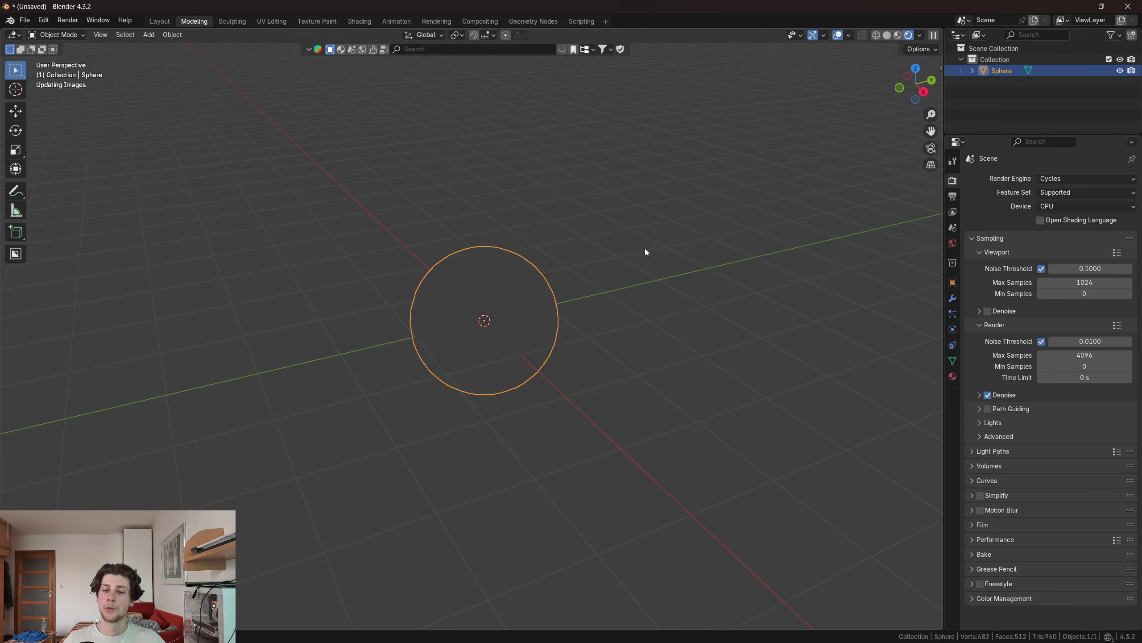
Set the world background colour to black
left_click(953, 243)
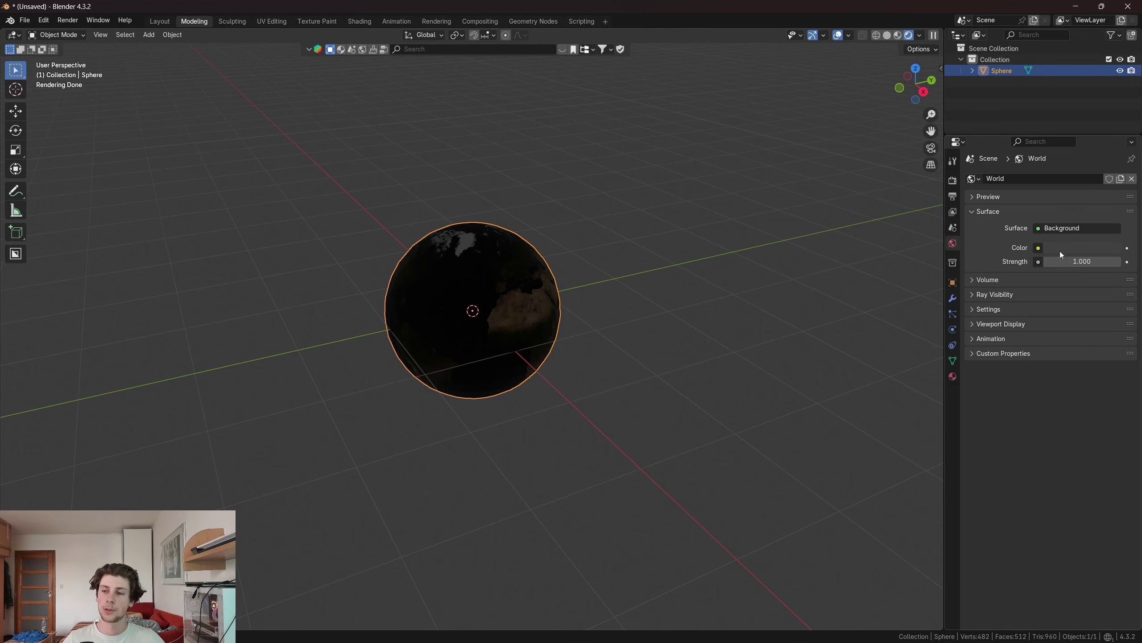
left_click(1064, 249)
left_click_drag(1115, 133, 1114, 154)
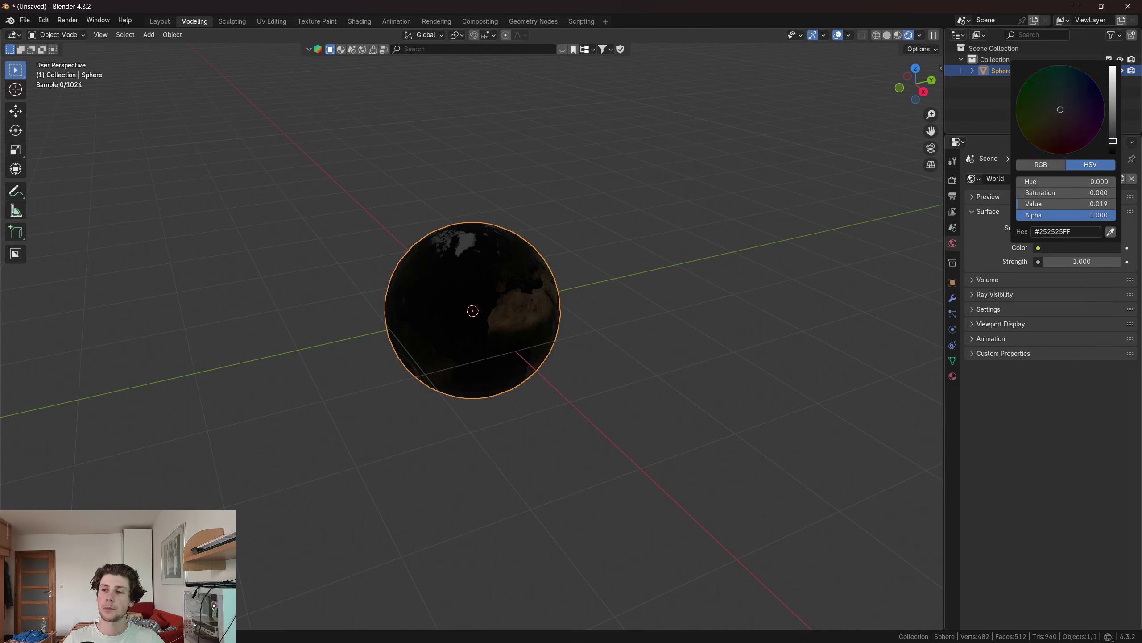
middle_click_drag(477, 331, 478, 325)
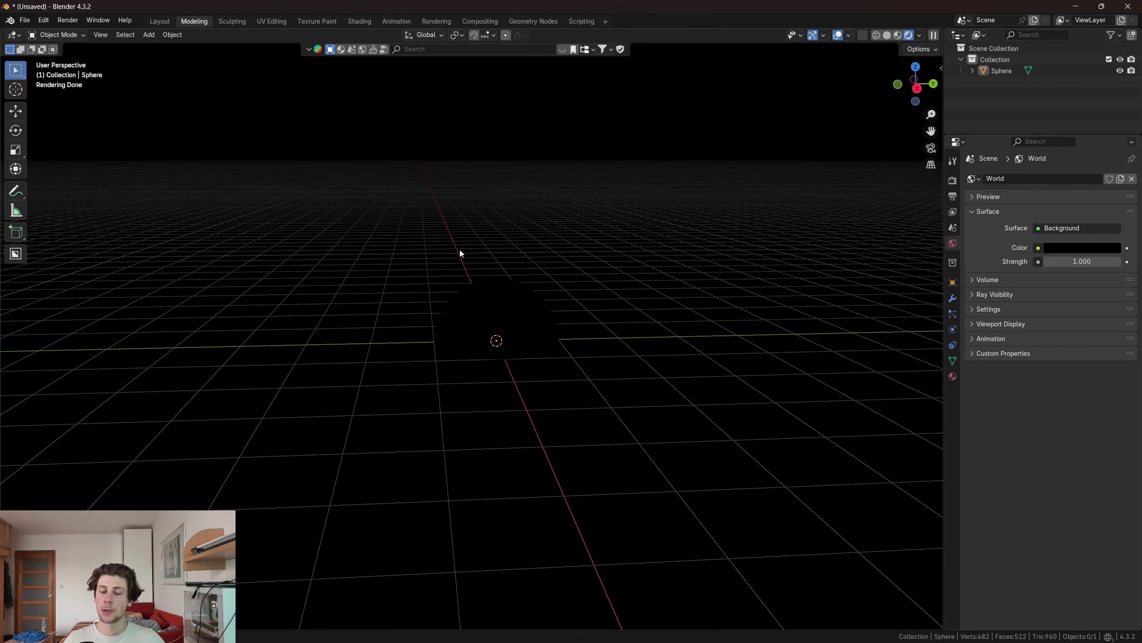
Add a Sun light to the scene to illuminate the globe
middle_click_drag(460, 251, 397, 192)
key("shift+a")
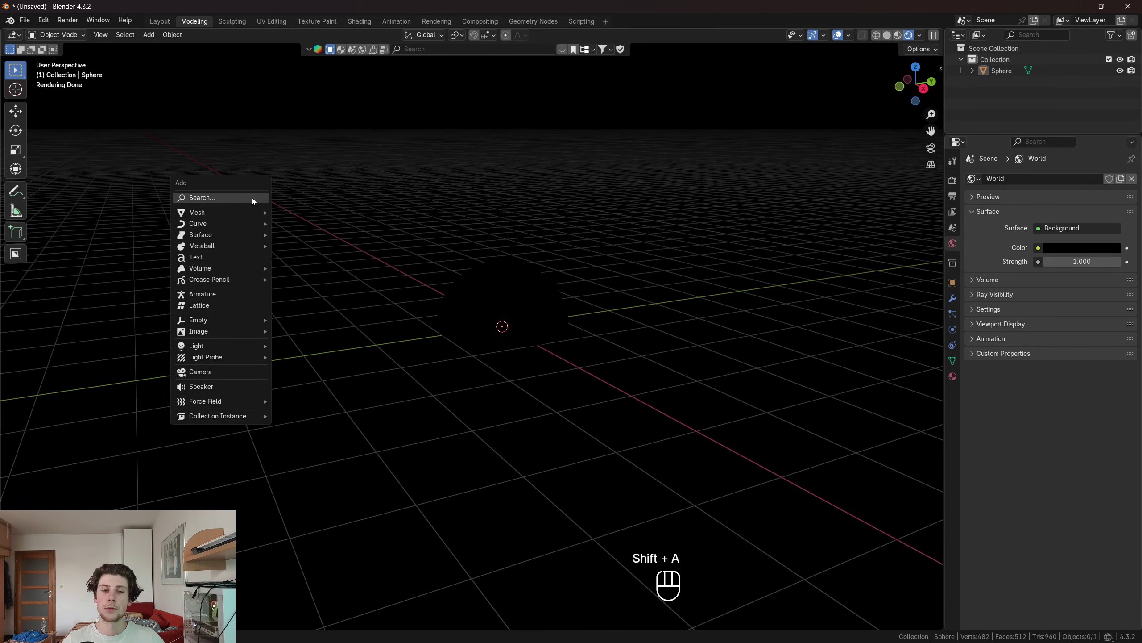
mouse_move(240, 346)
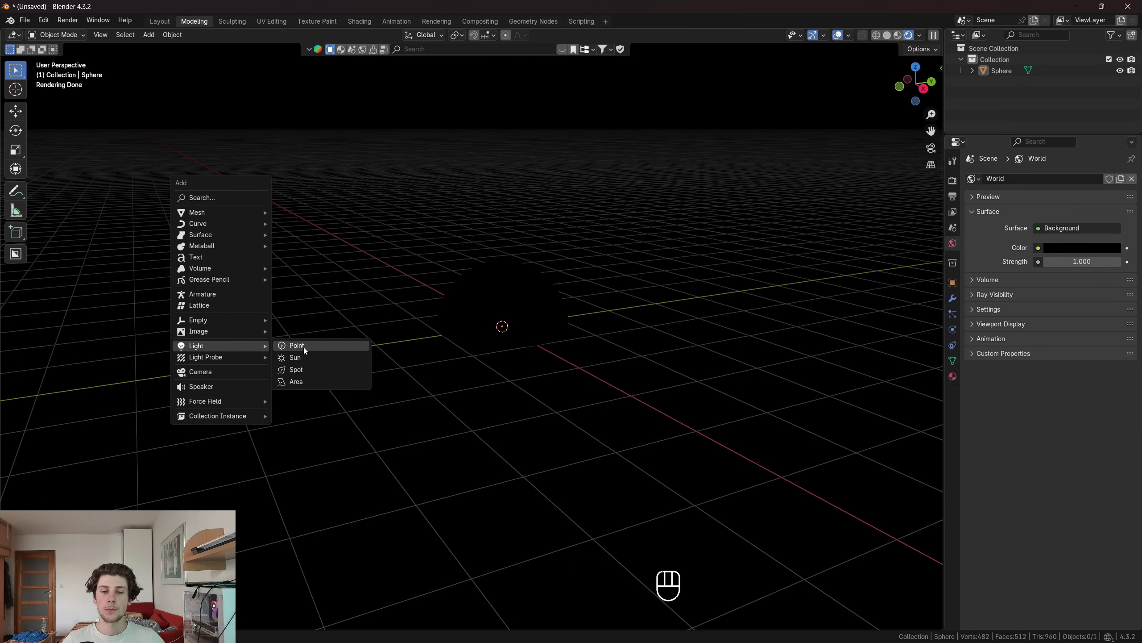
left_click(318, 356)
middle_click_drag(508, 307, 541, 332)
scroll(499, 339, "up", 3)
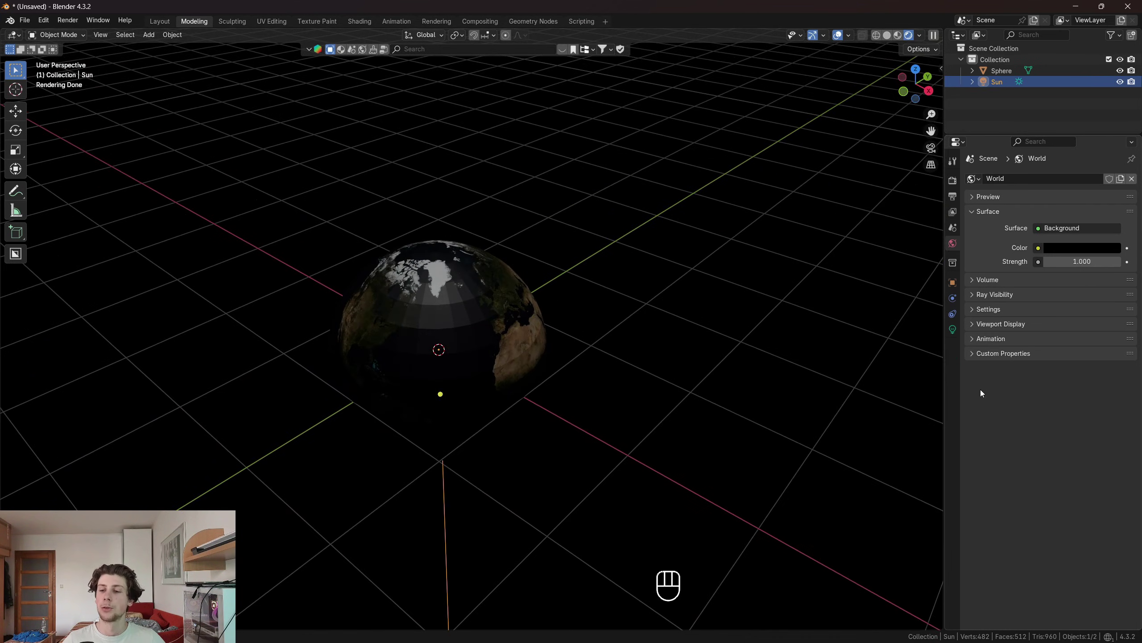
Set the Sun light's strength to 10
left_click(953, 329)
left_click(1047, 254)
type("10")
key("Return")
middle_click_drag(509, 323, 518, 266)
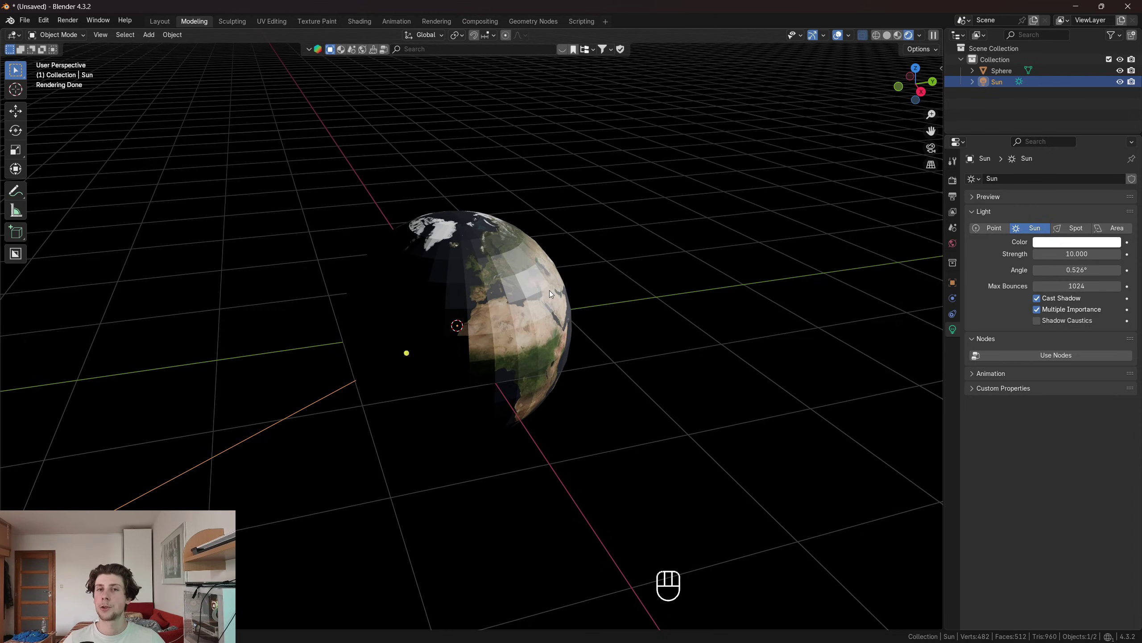
Return the viewport to solid shading and apply Shade Smooth to the sphere
left_click(888, 36)
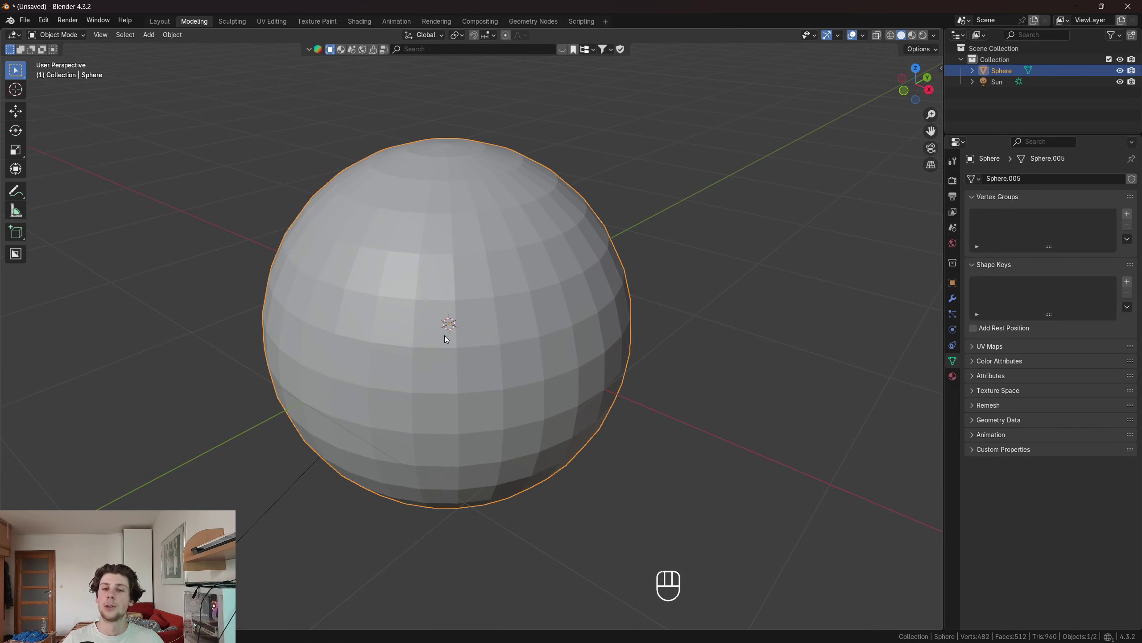
mouse_move(406, 355)
middle_mouse_down()
mouse_move(432, 359)
mouse_move(420, 354)
middle_mouse_up()
right_click(463, 238)
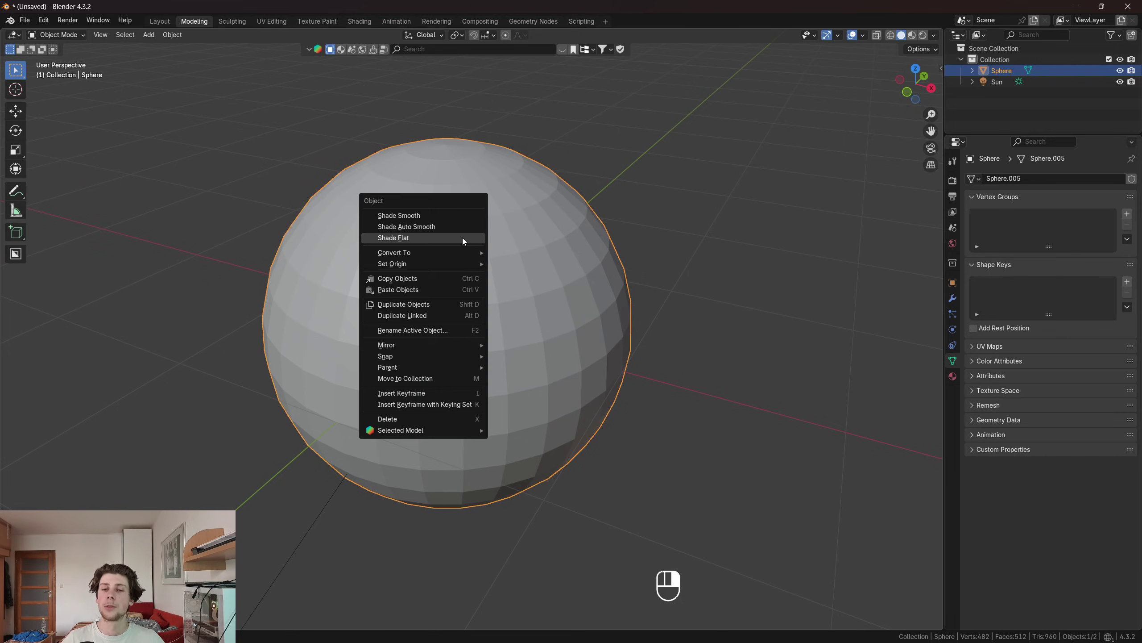
left_click(450, 214)
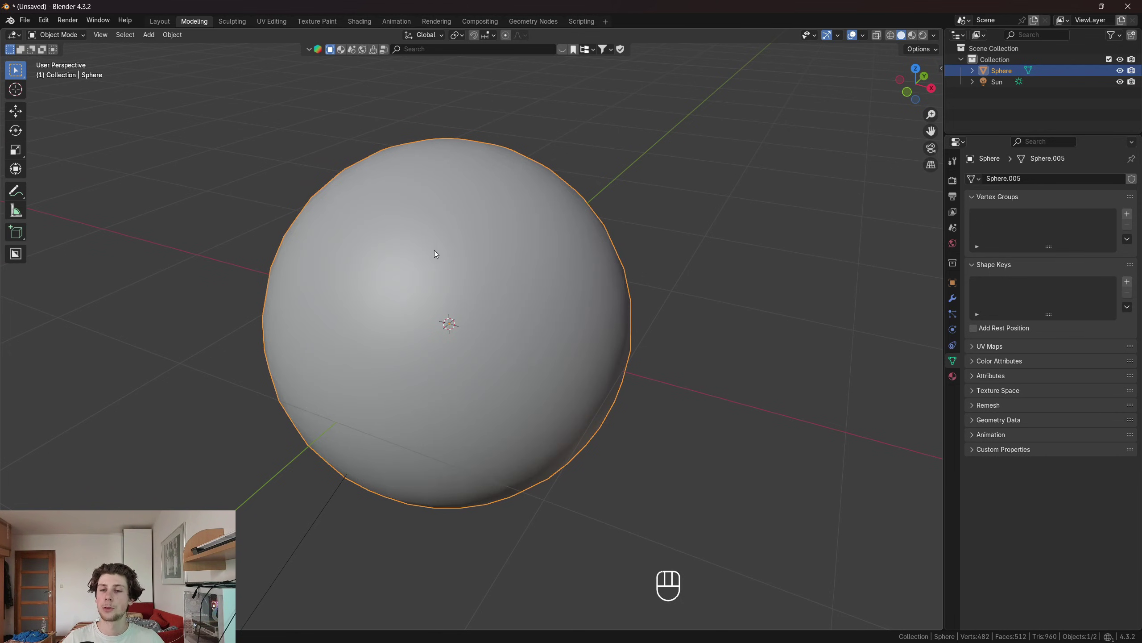
Add a Subdivision Surface modifier to the sphere
left_click(953, 298)
left_click(1042, 181)
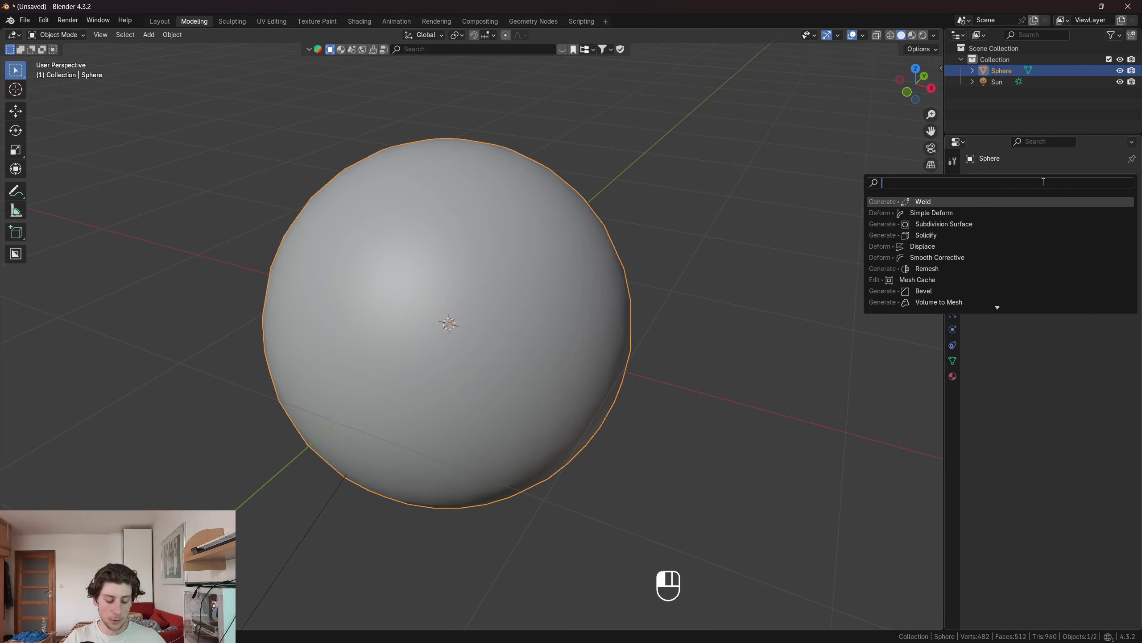
type("subdi")
key("Return")
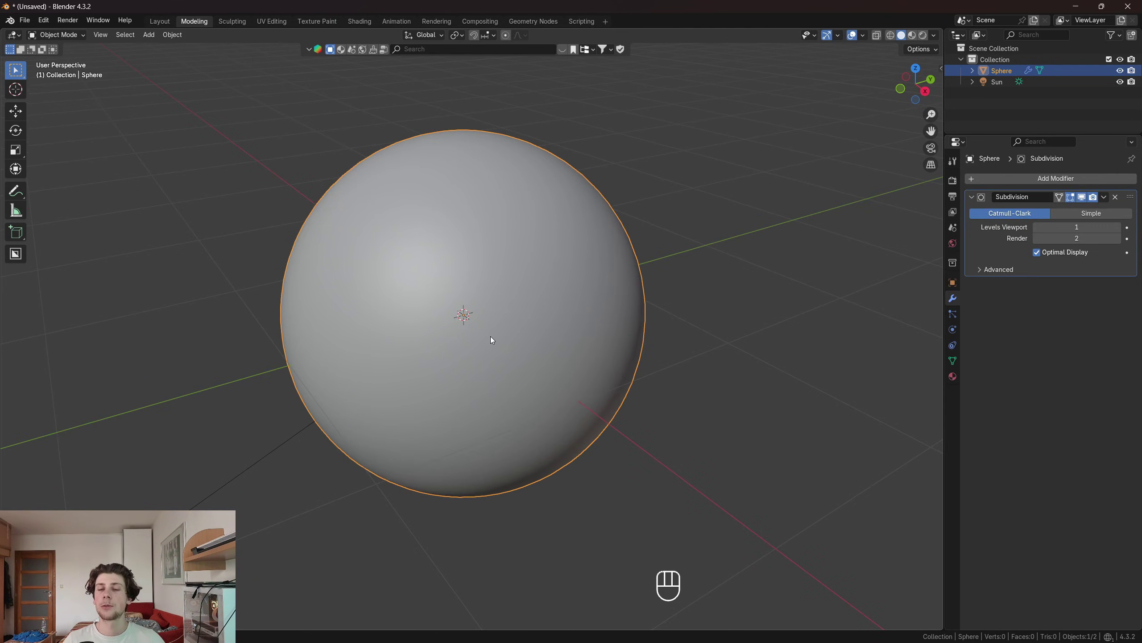
middle_click_drag(499, 338, 497, 233)
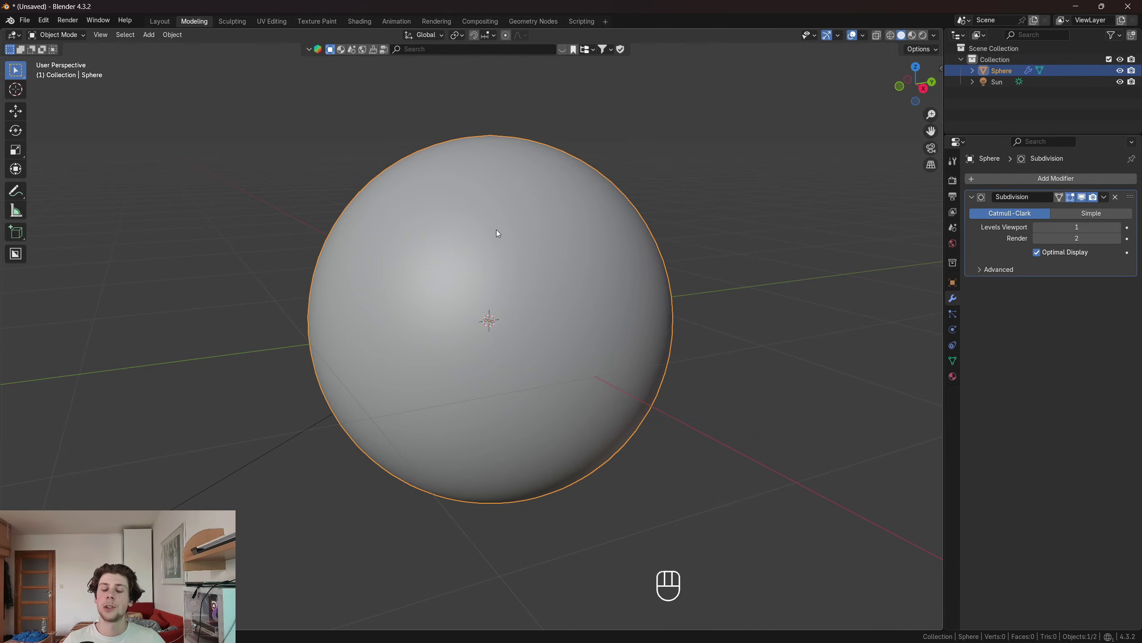
middle_click_drag(464, 279, 475, 301)
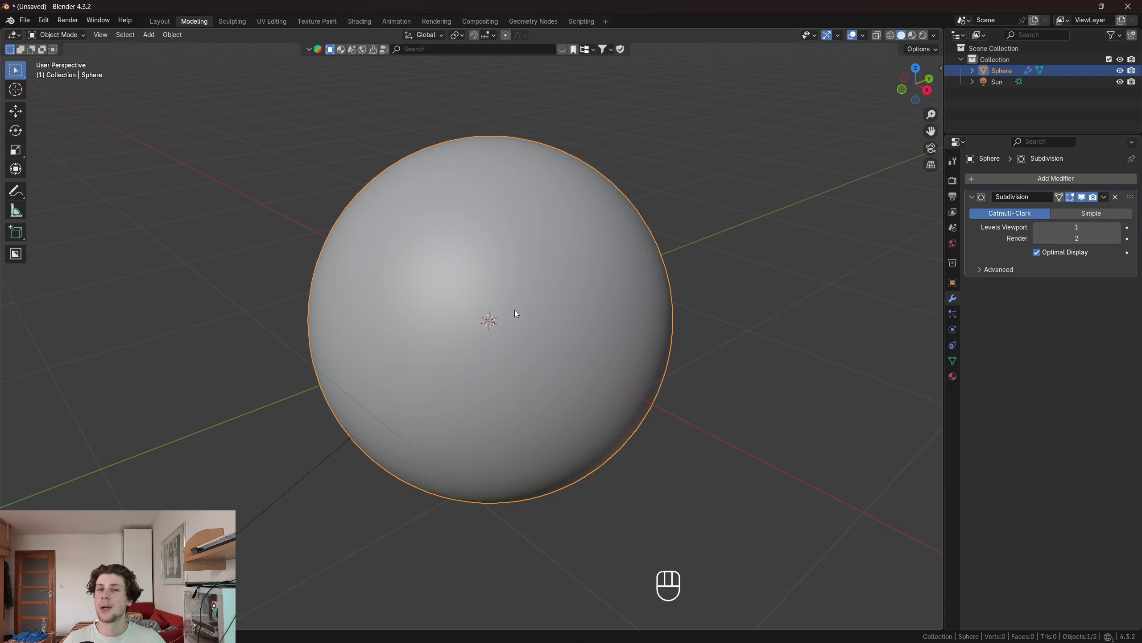
middle_click_drag(515, 313, 560, 355)
Set the Cycles feature set to Experimental
left_click(953, 180)
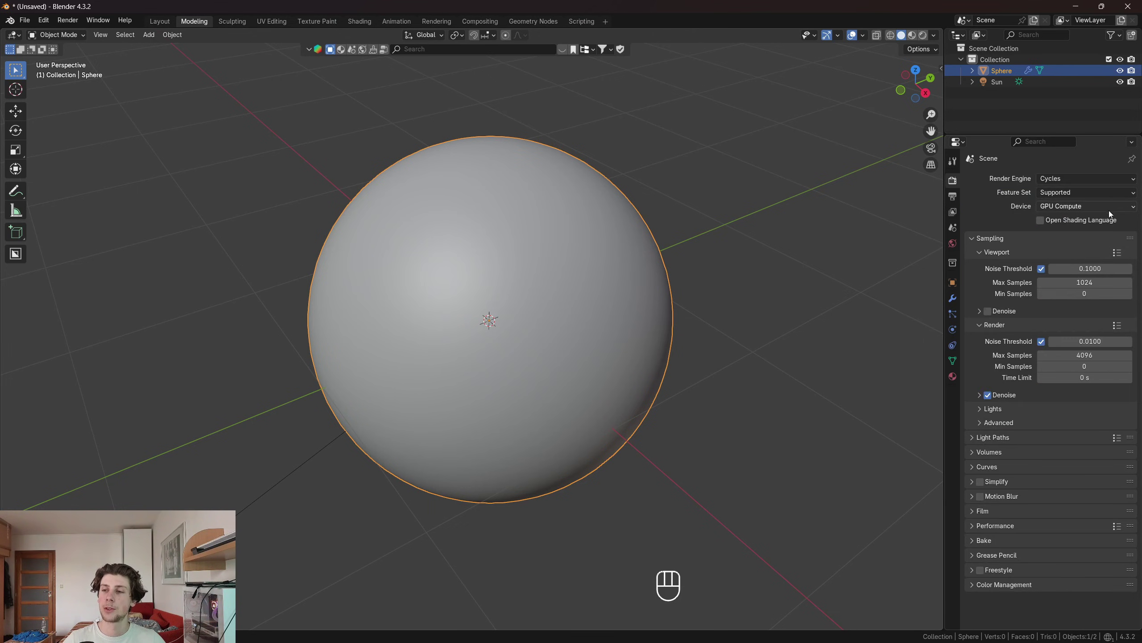
left_click(1050, 193)
left_click(1073, 218)
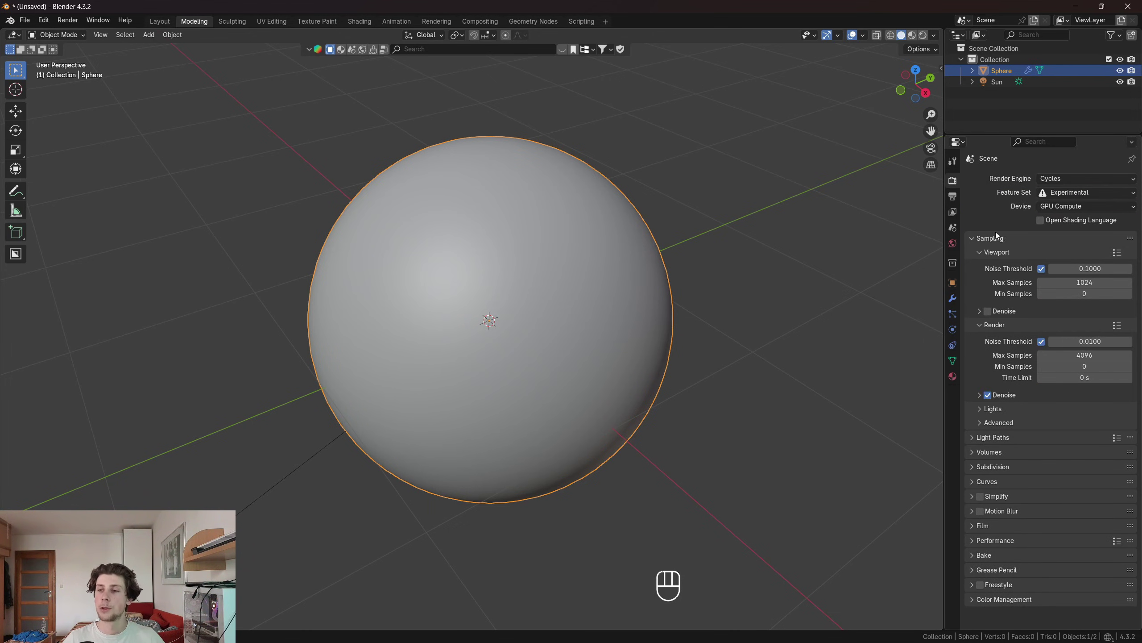
Enable Adaptive Subdivision on the sphere's Subdivision modifier and inspect the globe in rendered shading
left_click(954, 300)
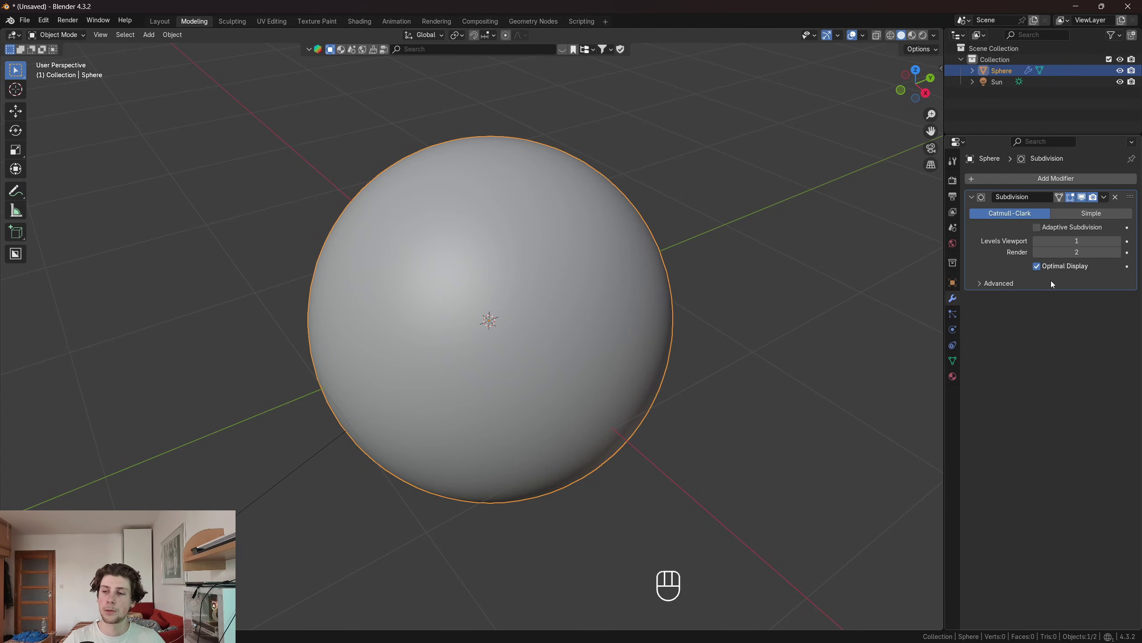
left_click(1043, 228)
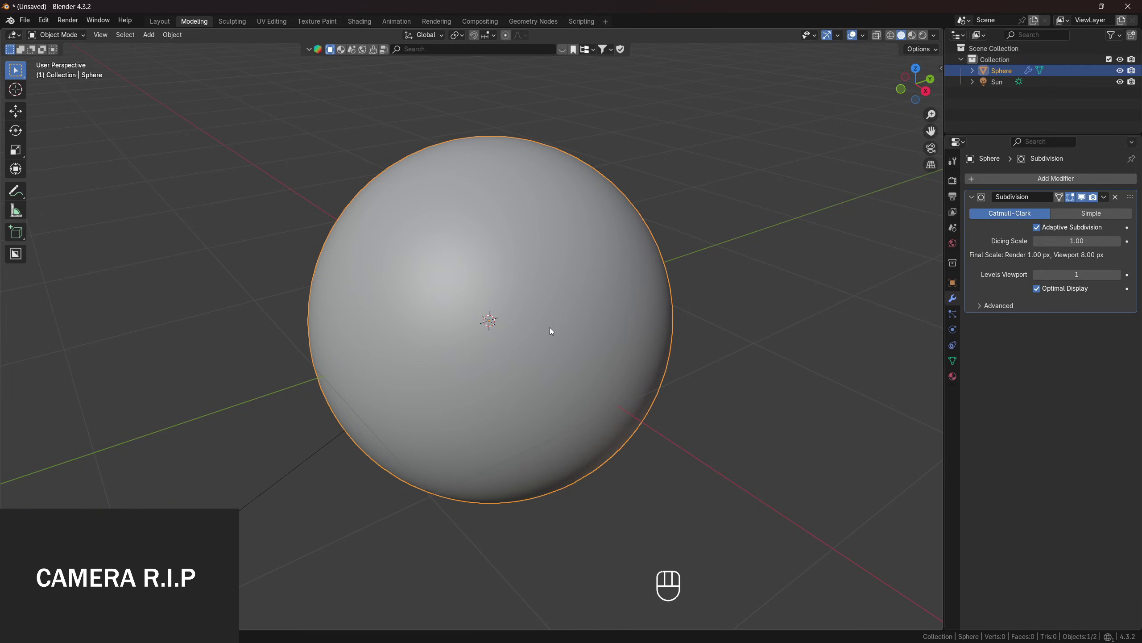
scroll(707, 365, "down", 4)
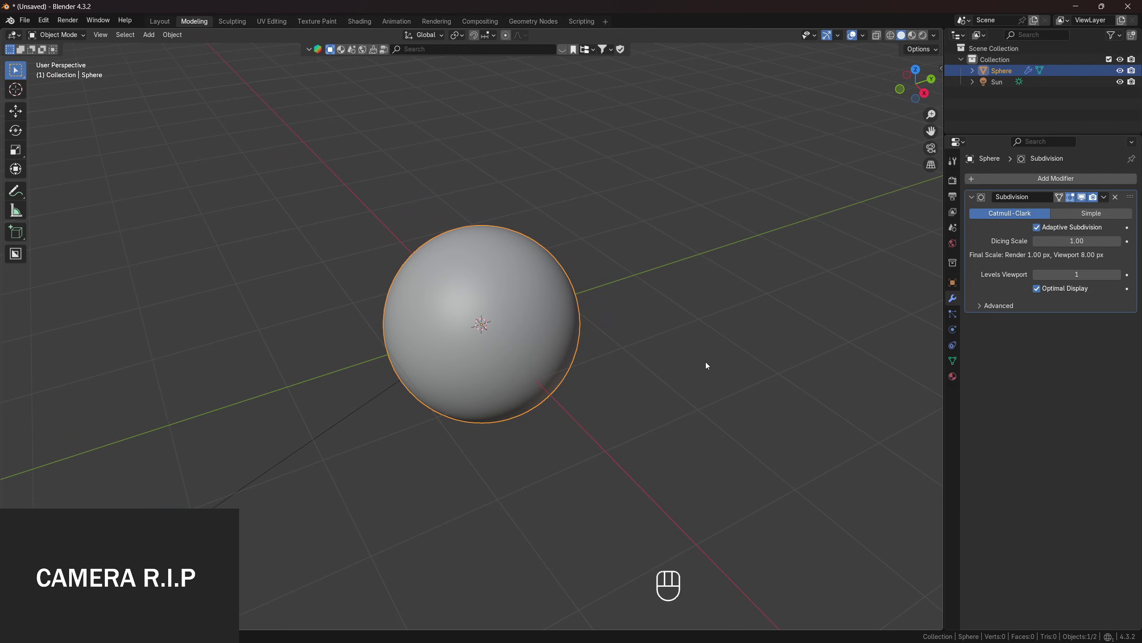
middle_click_drag(601, 295, 635, 298)
scroll(635, 299, "up", 1)
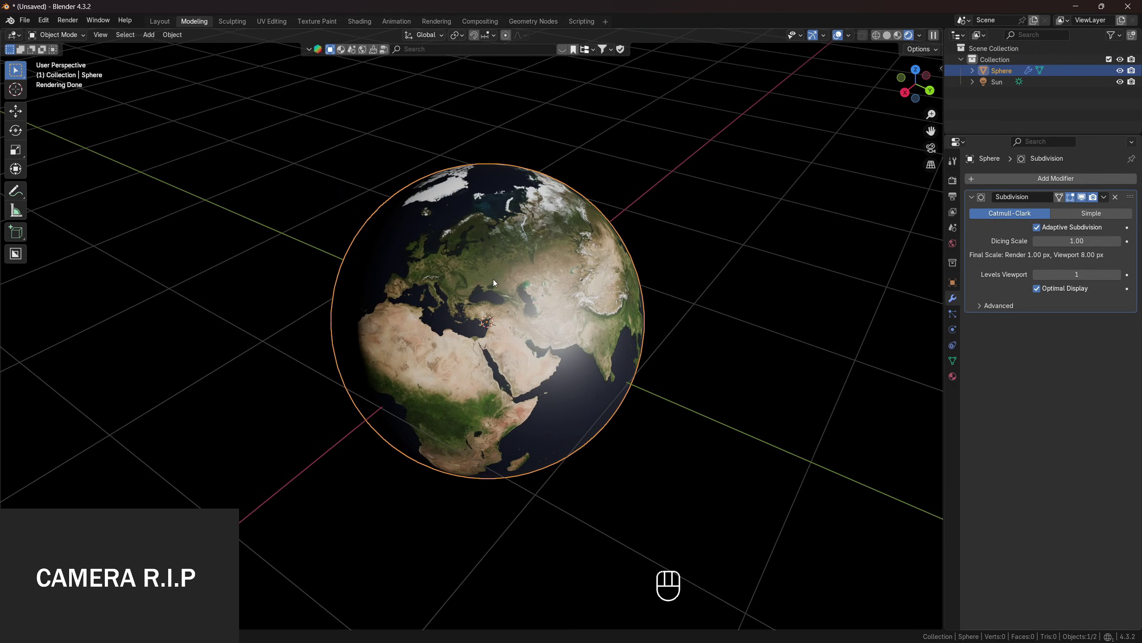
middle_click_drag(550, 295, 577, 311)
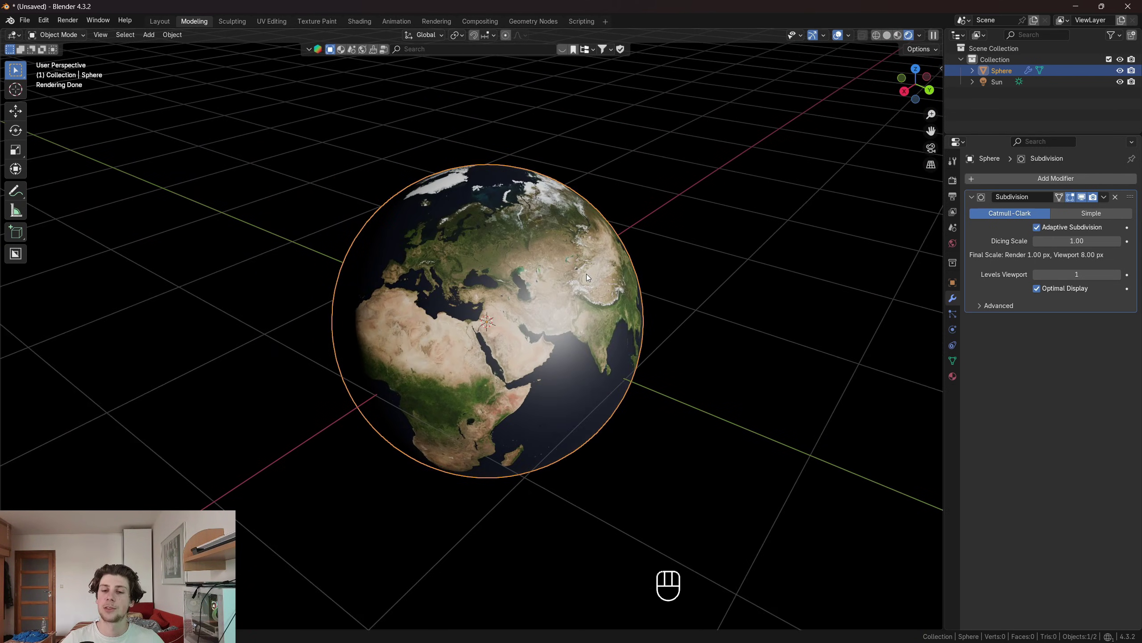
Switch to the Shading workspace and rename the sphere's material Earth
scroll(557, 247, "up", 3)
scroll(556, 246, "down", 1)
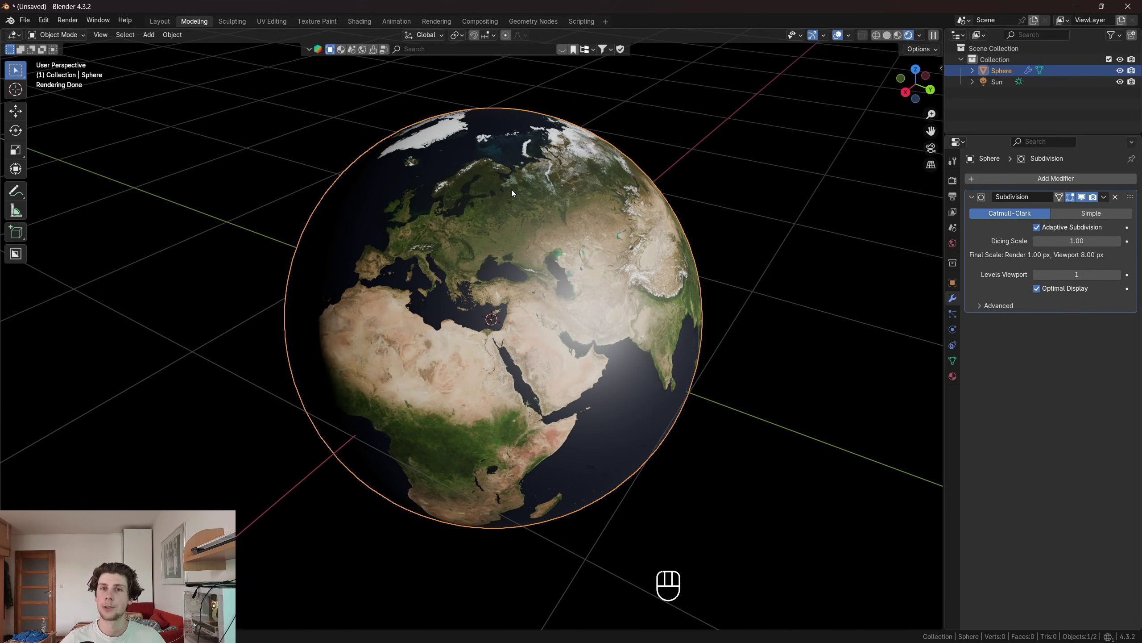
left_click(360, 21)
type("th")
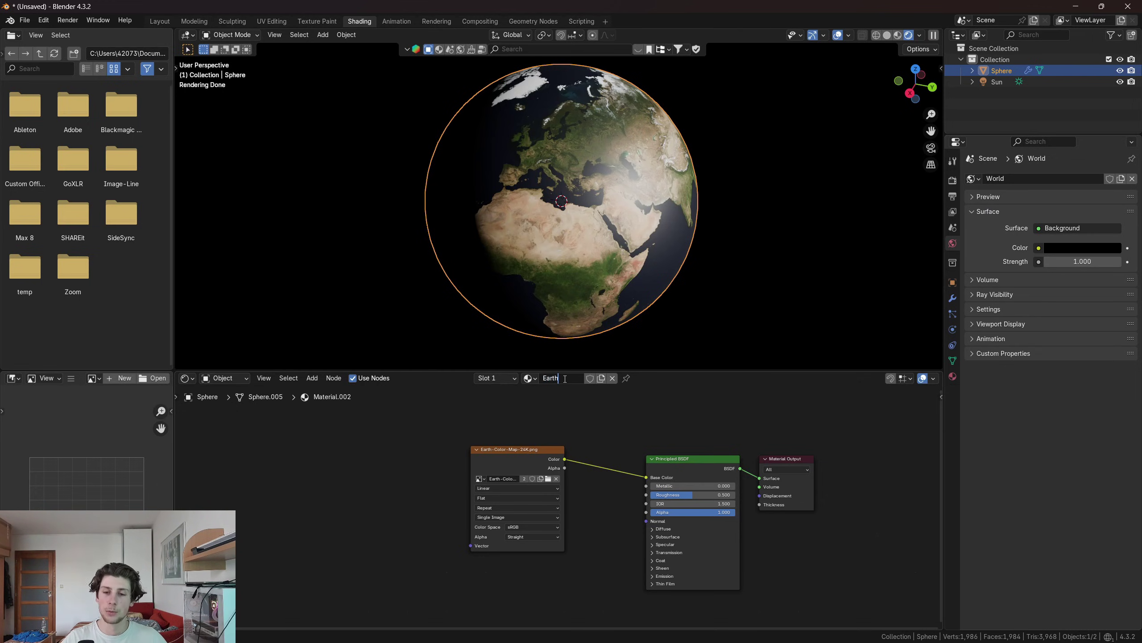
key("Return")
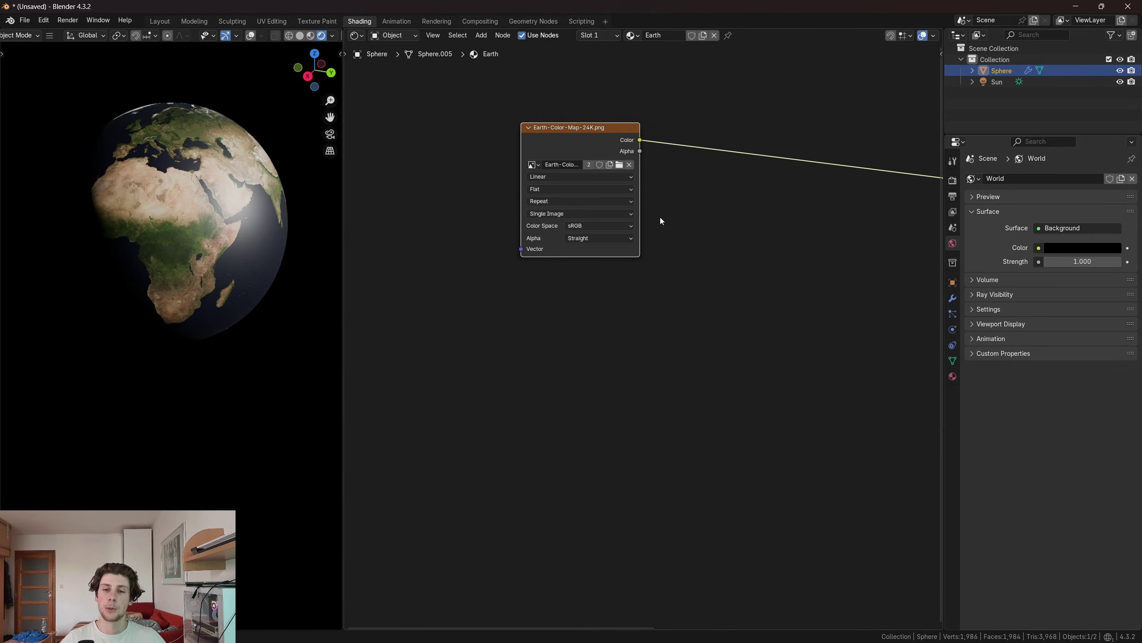
Duplicate the color map's Image Texture node below the original and load Earth-Bump-Map-24K.png into the copy
key("shift+d")
left_click(673, 380)
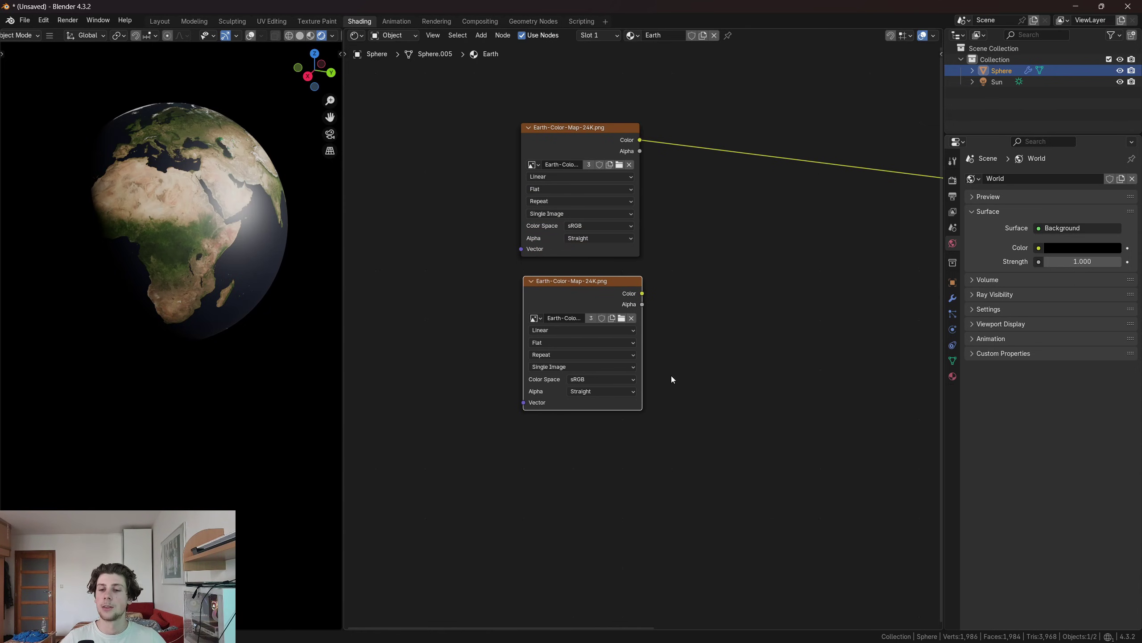
left_click(622, 317)
left_click(526, 207)
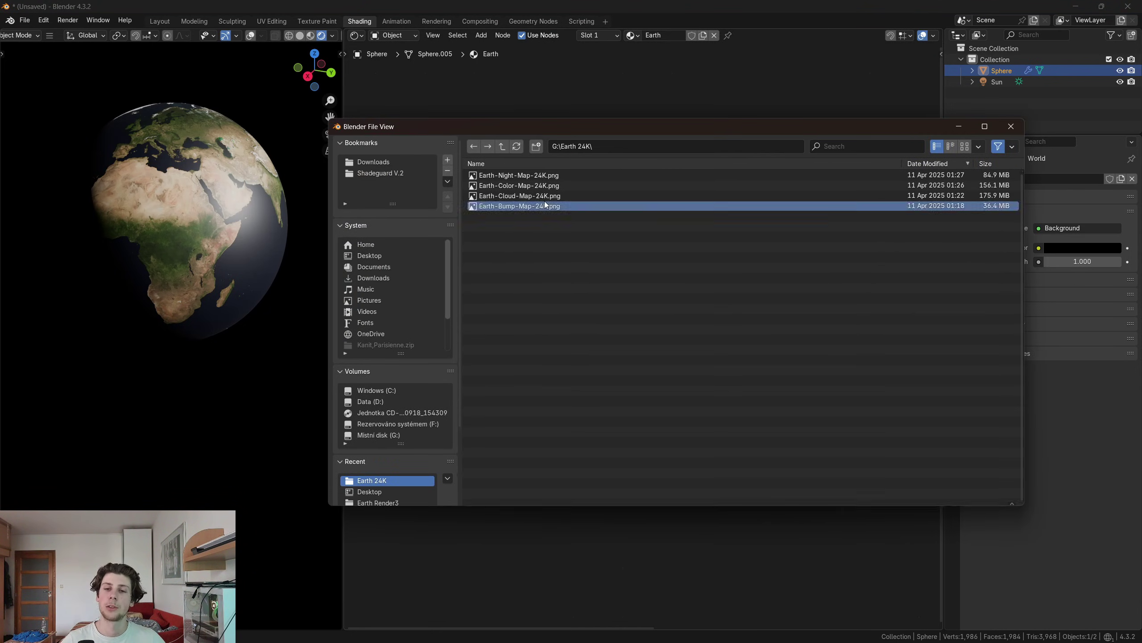
double_click(545, 205)
Add a Displacement node with the bump map's color feeding its Height, and connect it to the Material Output's Displacement
left_click_drag(686, 292, 686, 290)
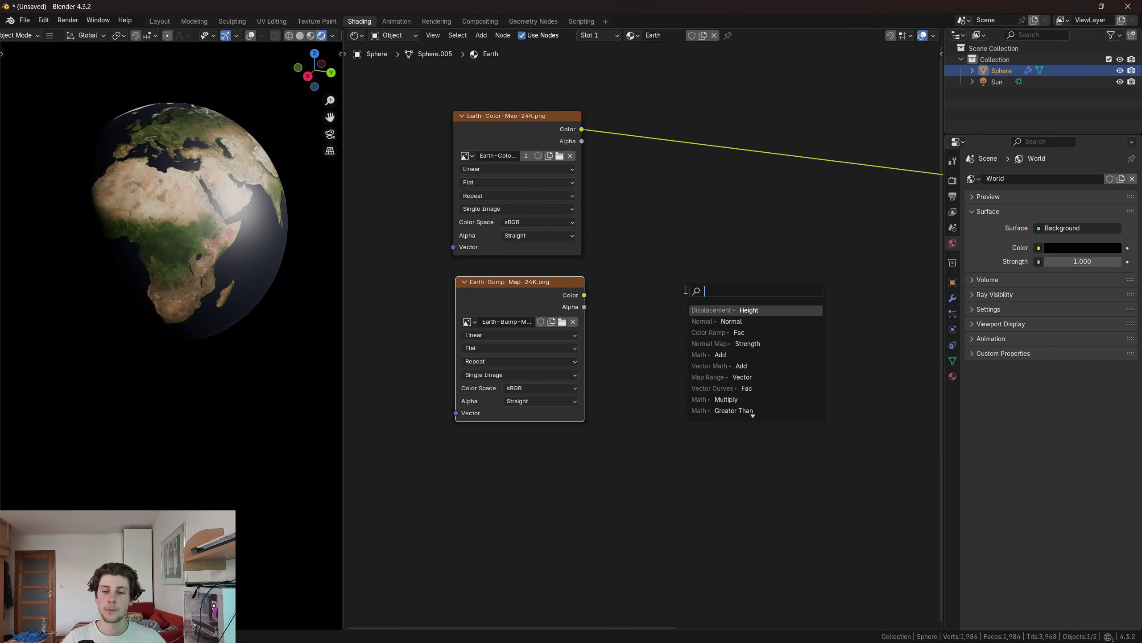
left_click(741, 312)
left_click(913, 353)
middle_click_drag(913, 354, 494, 342)
scroll(494, 339, "up", 2)
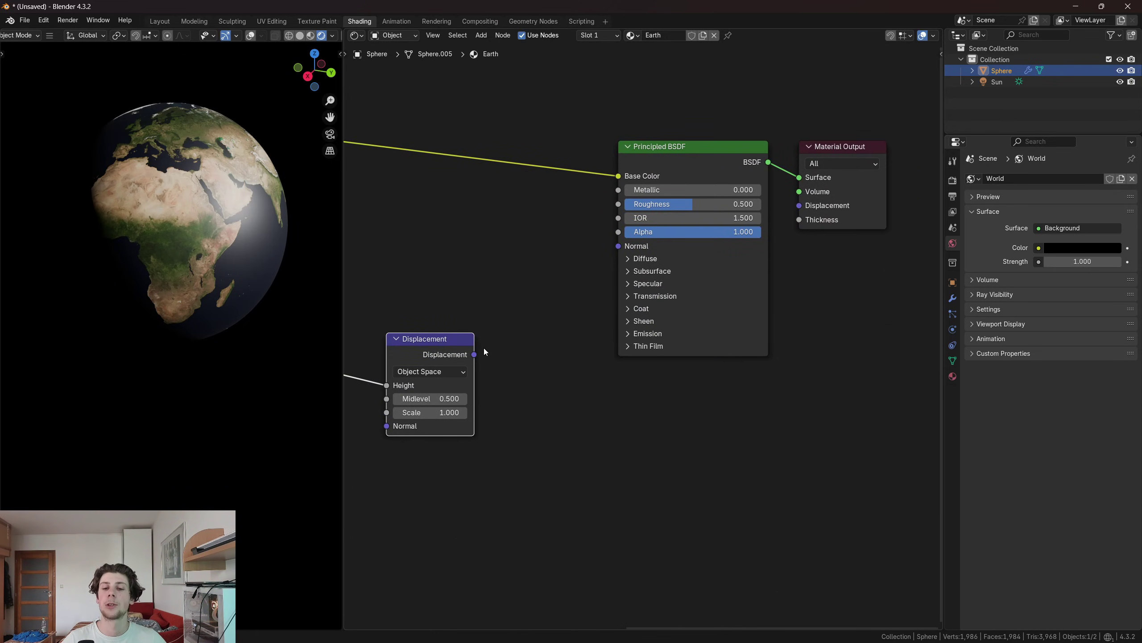
mouse_move(474, 354)
left_mouse_down()
mouse_move(703, 284)
mouse_move(821, 206)
mouse_move(808, 205)
left_mouse_up()
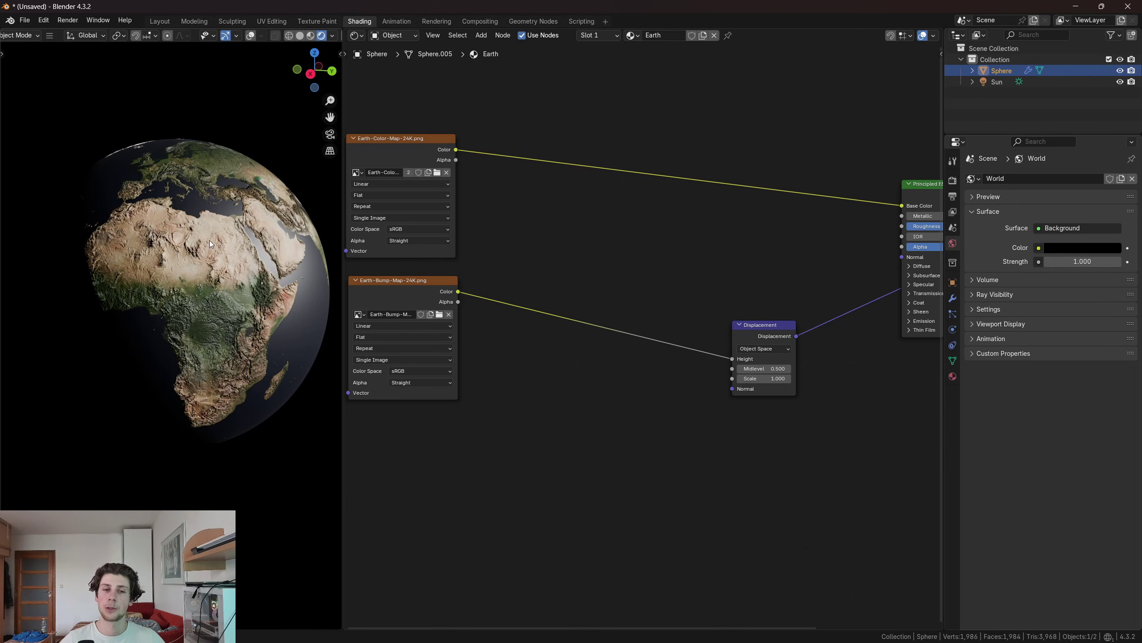
Inspect the relief on the globe and set the Earth material's displacement method to Displacement and Bump
scroll(213, 246, "up", 3)
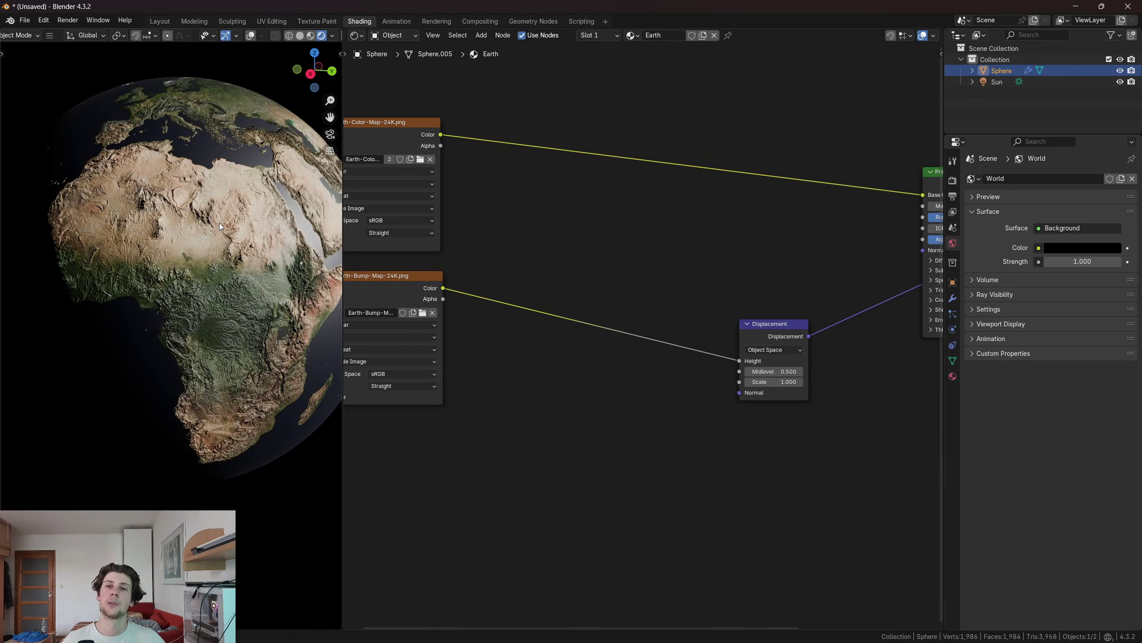
scroll(223, 227, "down", 3)
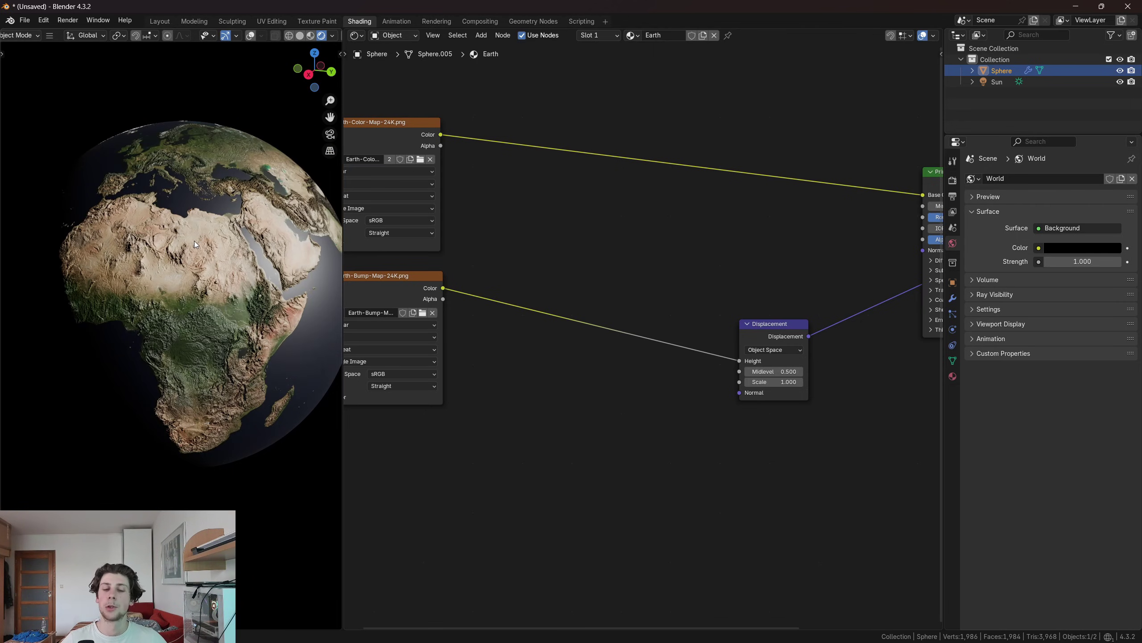
middle_click_drag(194, 241, 285, 154)
scroll(231, 195, "up", 4)
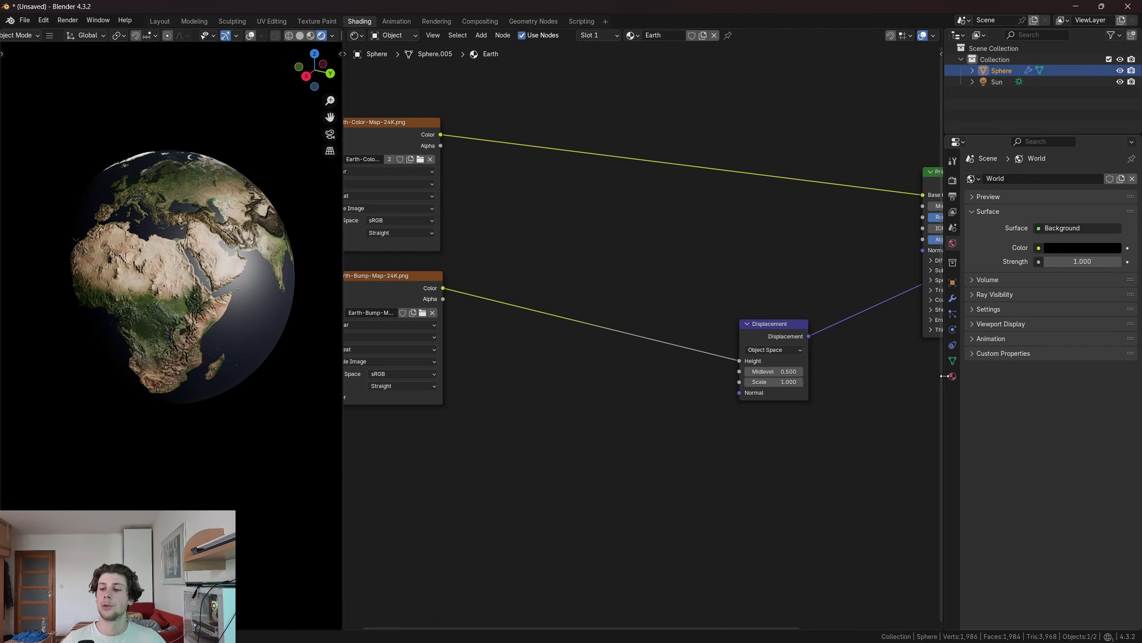
left_click(953, 377)
scroll(1048, 574, "down", 2)
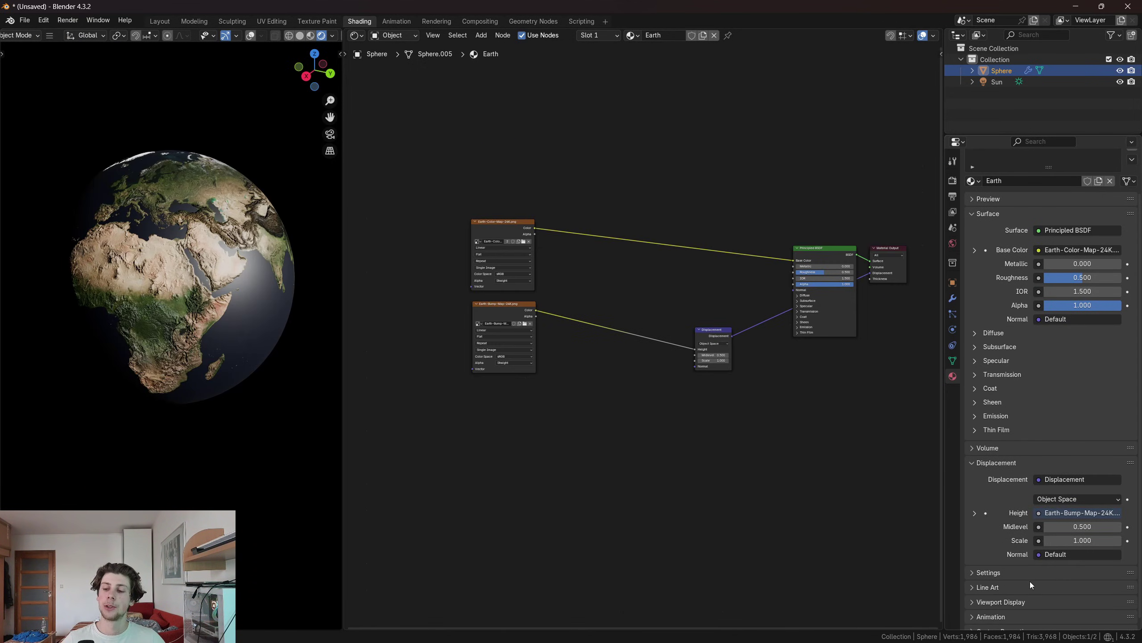
left_click(1029, 568)
scroll(1031, 558, "down", 7)
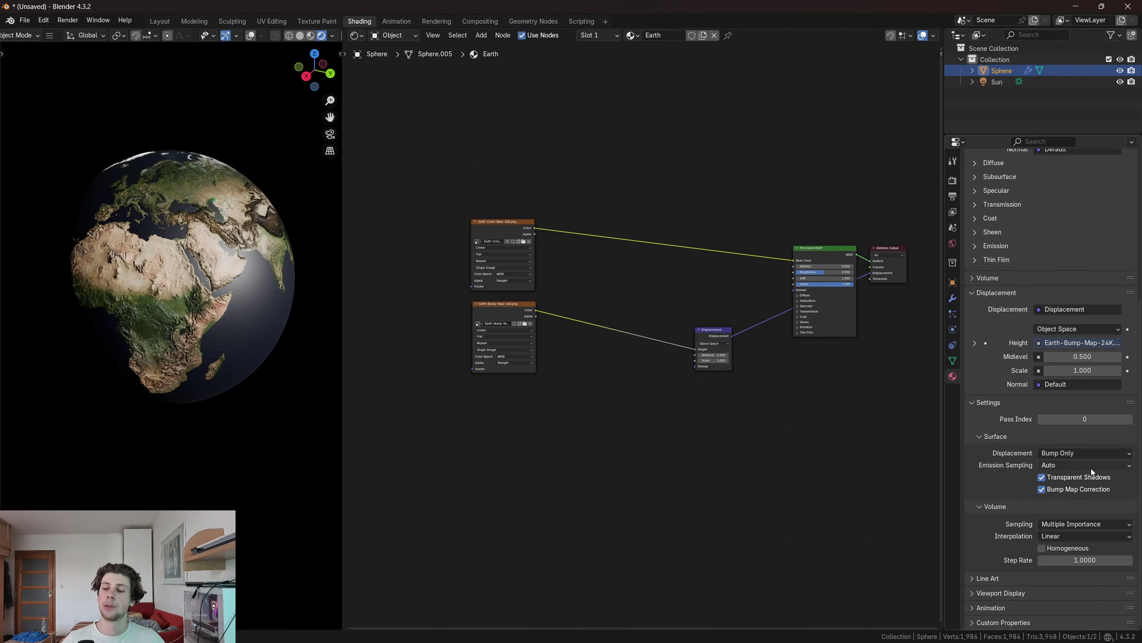
left_click(1092, 453)
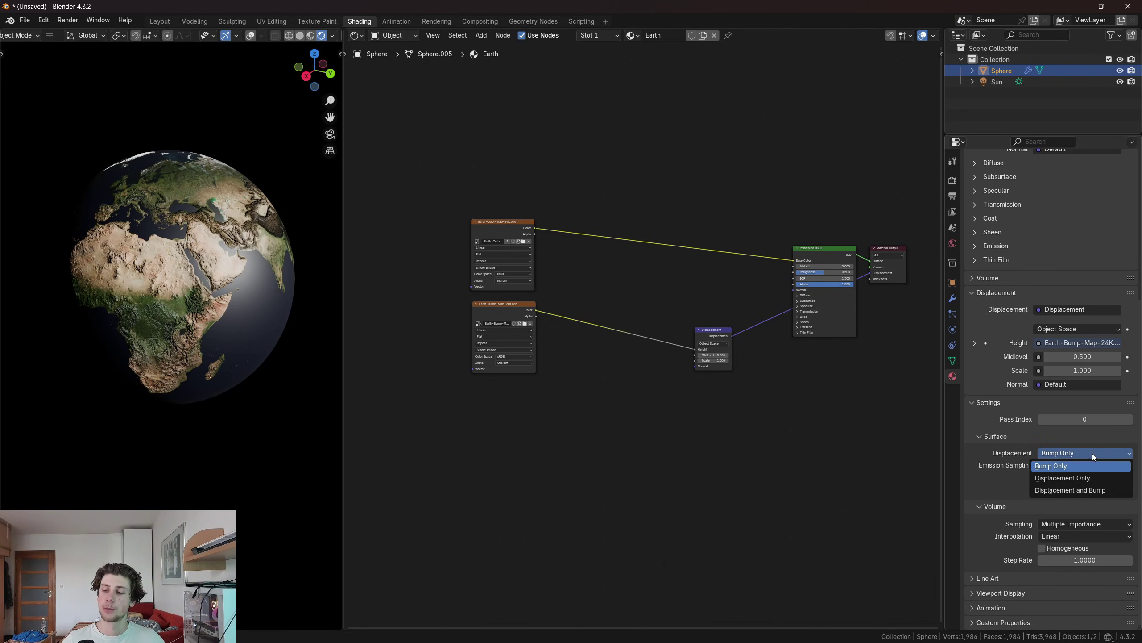
left_click(1078, 489)
middle_click_drag(140, 295, 170, 295)
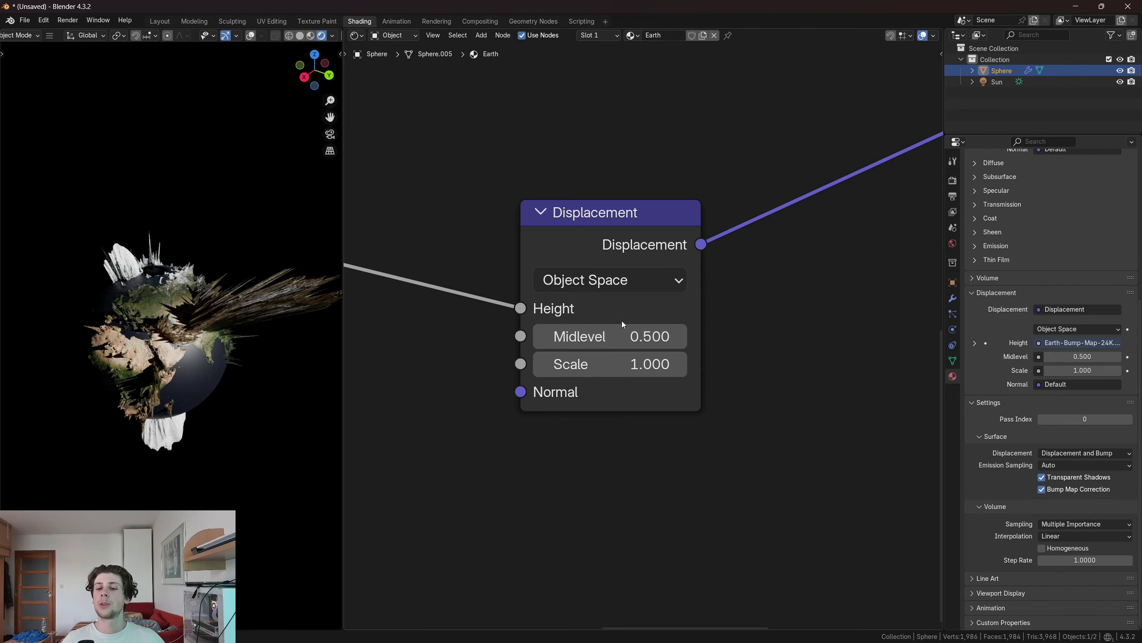
Set the Displacement node's Midlevel to 0 and Scale to 0.02
left_click(623, 333)
type("0")
key("Return")
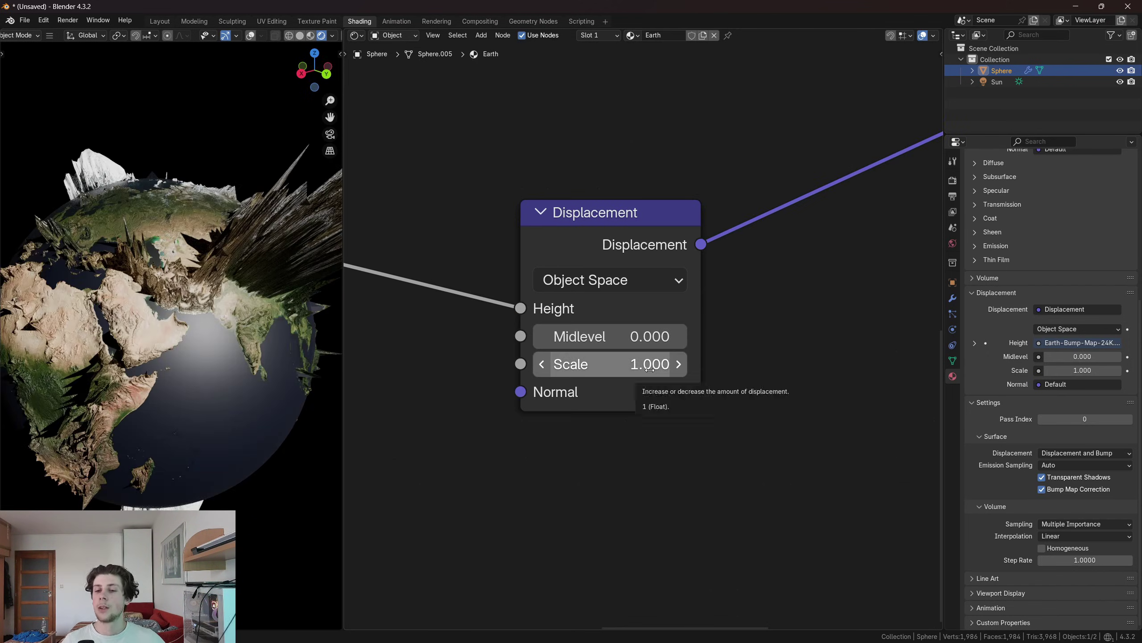
left_click(650, 370)
type("0.0")
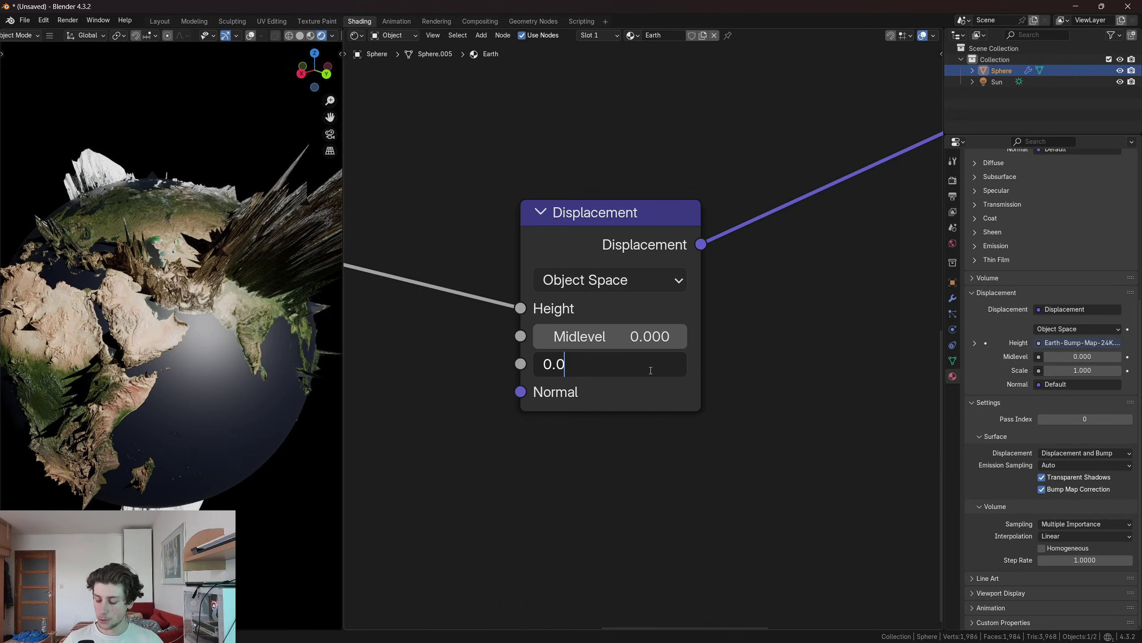
type("2")
key("Return")
scroll(651, 370, "down", 7)
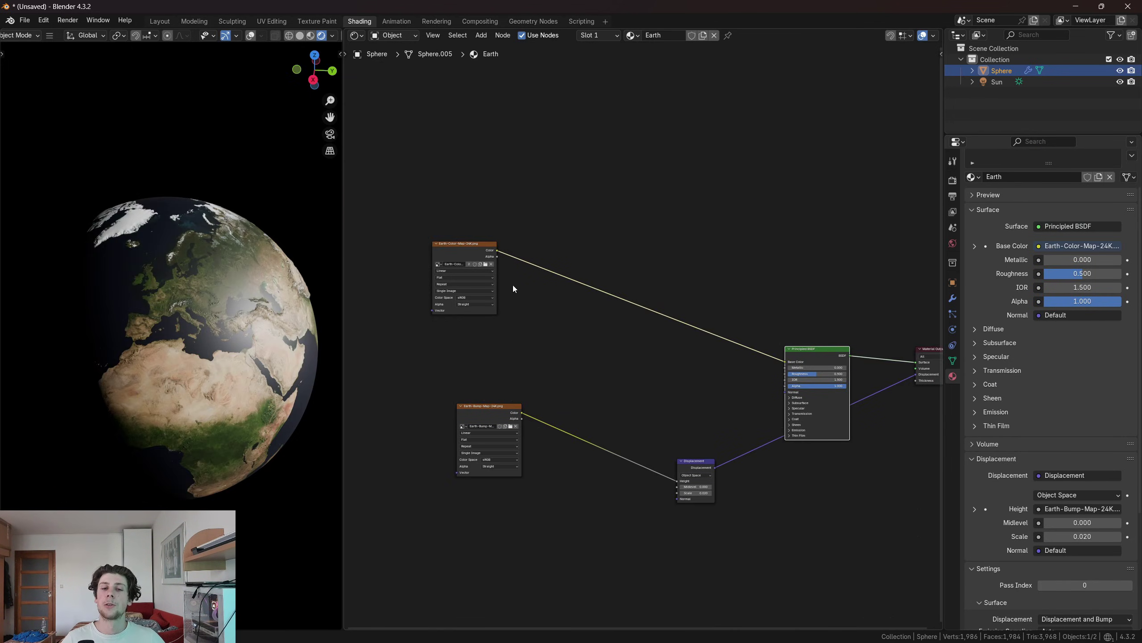
Add a Separate Color node fed by the Color output of the Earth color map
scroll(526, 297, "up", 2)
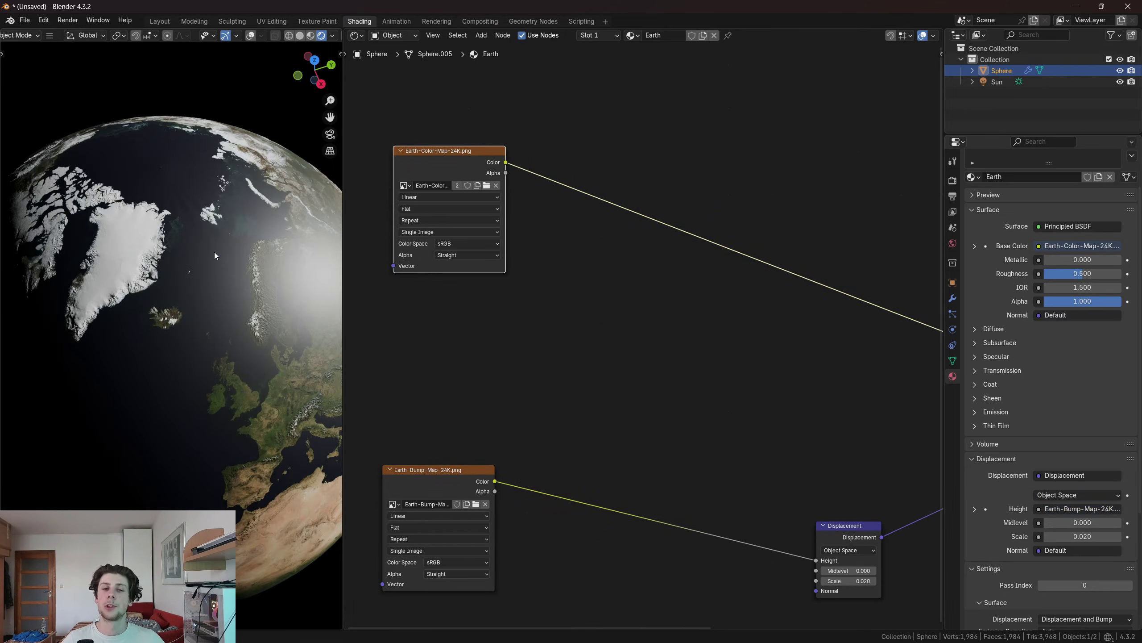
scroll(205, 248, "up", 4)
scroll(223, 221, "down", 5)
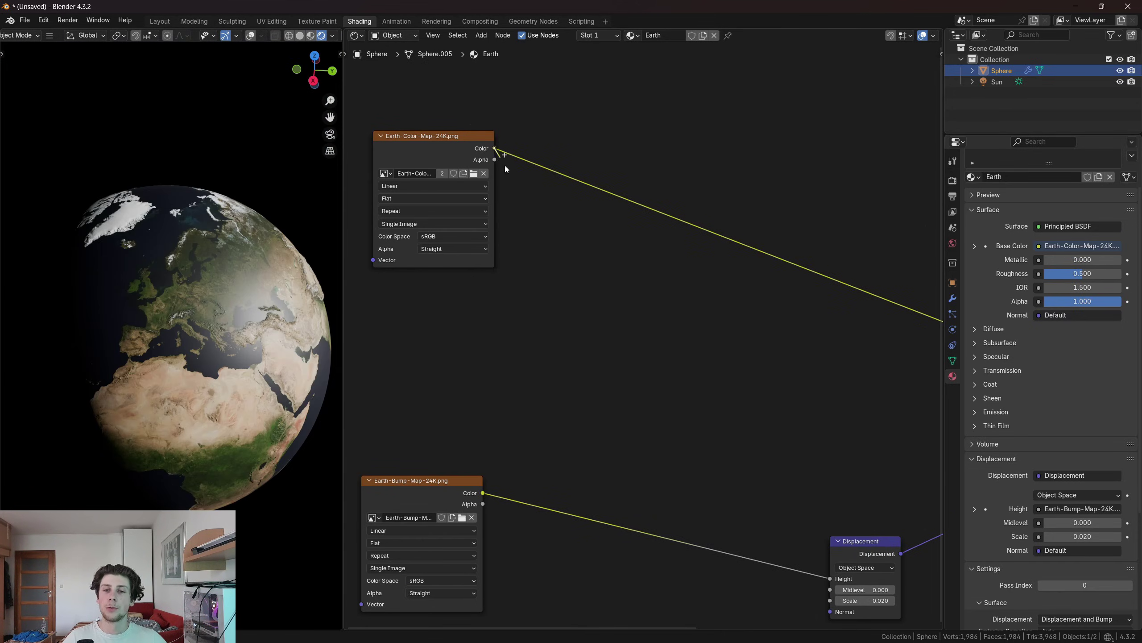
left_click_drag(495, 148, 544, 233)
type("sepa")
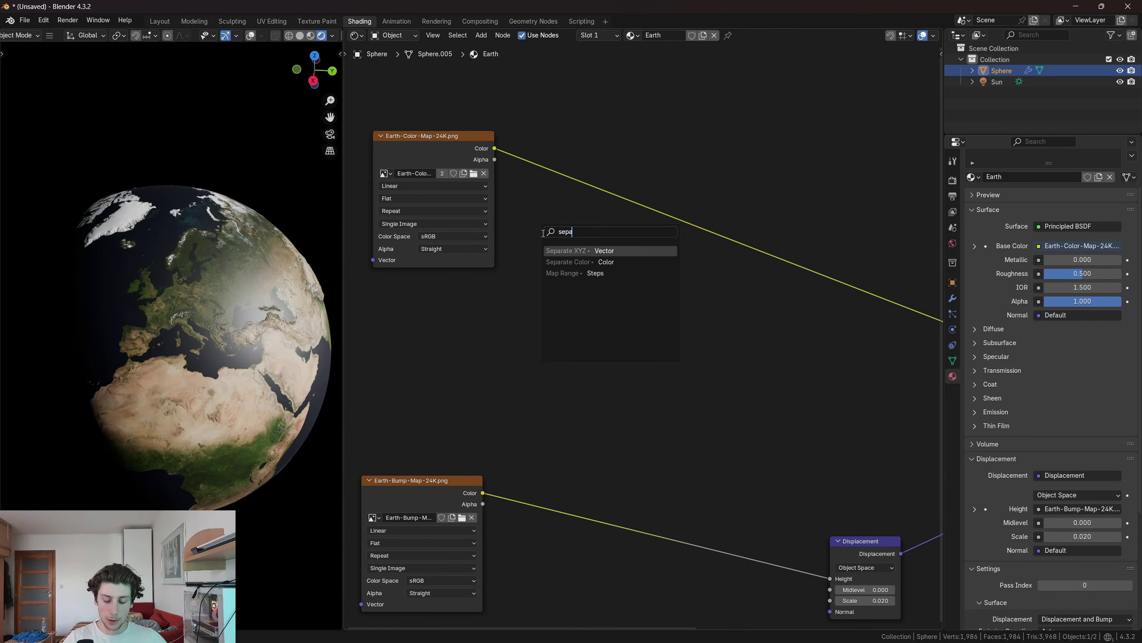
left_click(577, 261)
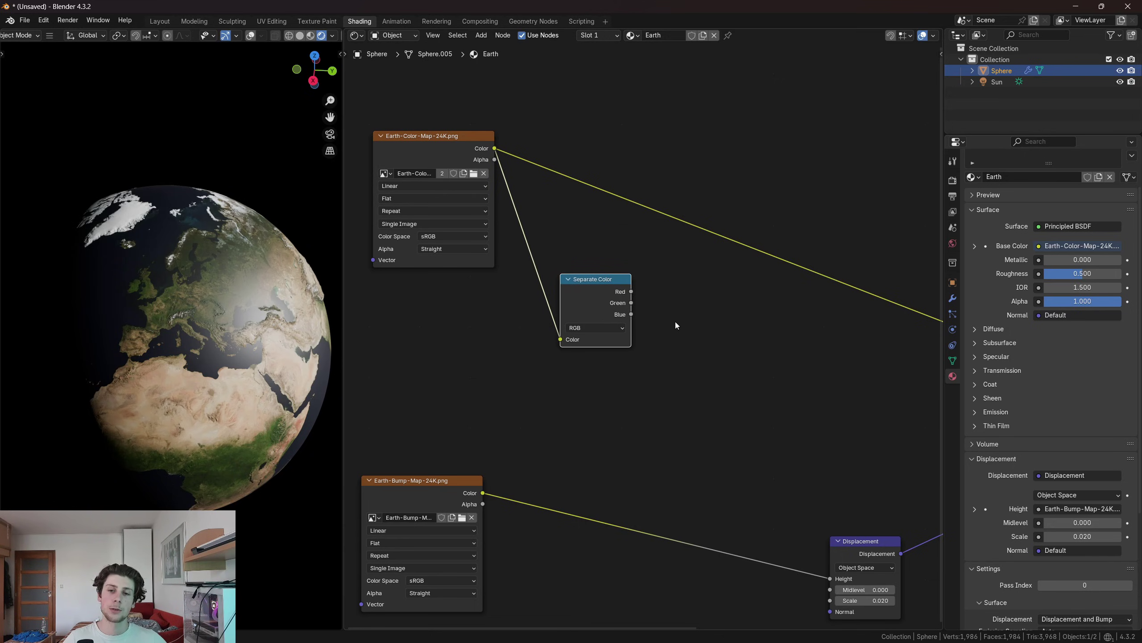
Sum the Separate Color node's Red and Green outputs with a Math Add node and preview the result on the globe
scroll(604, 321, "up", 3)
left_click_drag(553, 272, 611, 269)
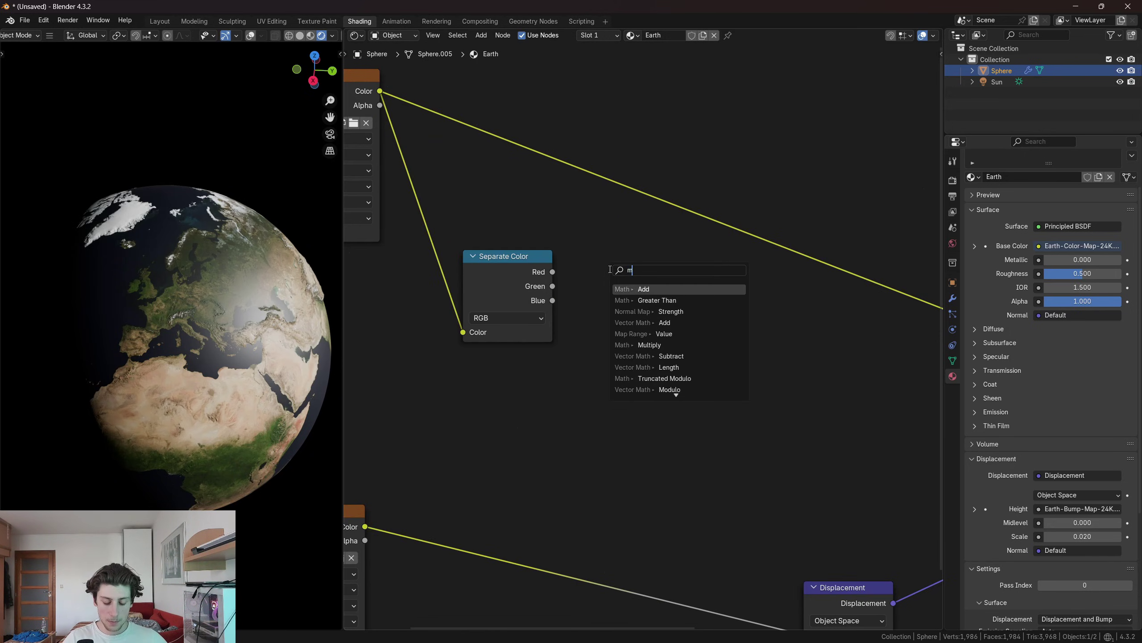
key("Return")
left_click(609, 268)
left_click_drag(552, 286, 622, 336)
scroll(691, 315, "down", 1)
middle_click_drag(691, 315, 541, 304)
scroll(541, 304, "up", 1)
left_click(535, 305, "ctrl+shift")
mouse_move(228, 291)
middle_mouse_down()
mouse_move(250, 297)
mouse_move(179, 298)
mouse_move(230, 300)
middle_mouse_up()
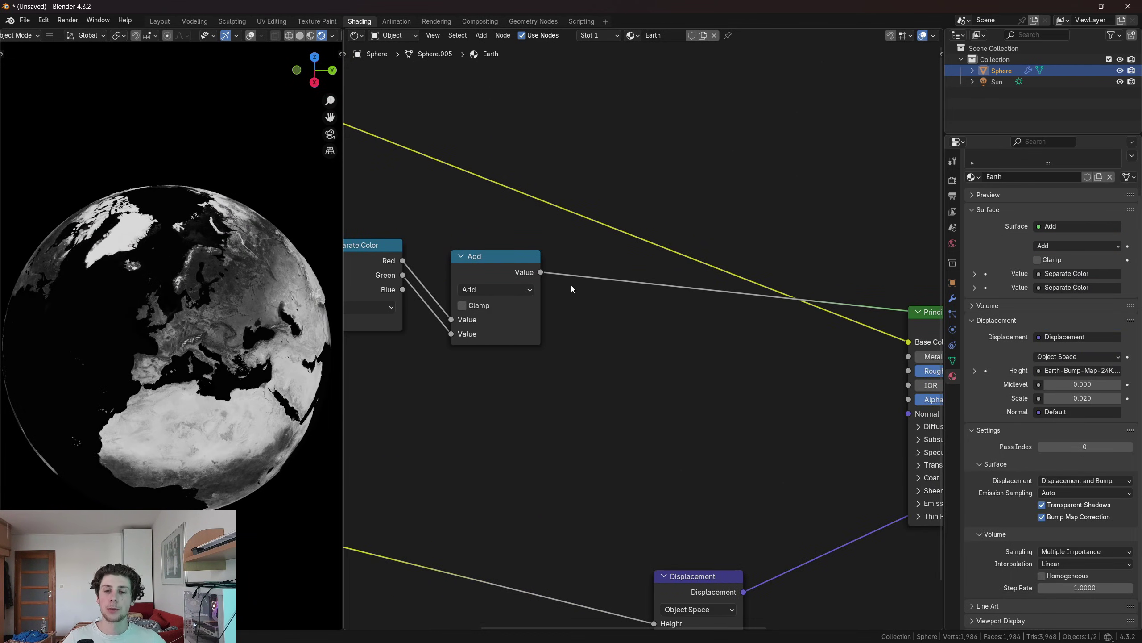
Feed the Add result into a Greater Than node with a threshold of 0.01 and inspect the land mask on the globe
left_click_drag(543, 273, 586, 314)
scroll(605, 344, "up", 1)
type("gre")
key("Return")
left_click(663, 398)
type(".01")
key("Return")
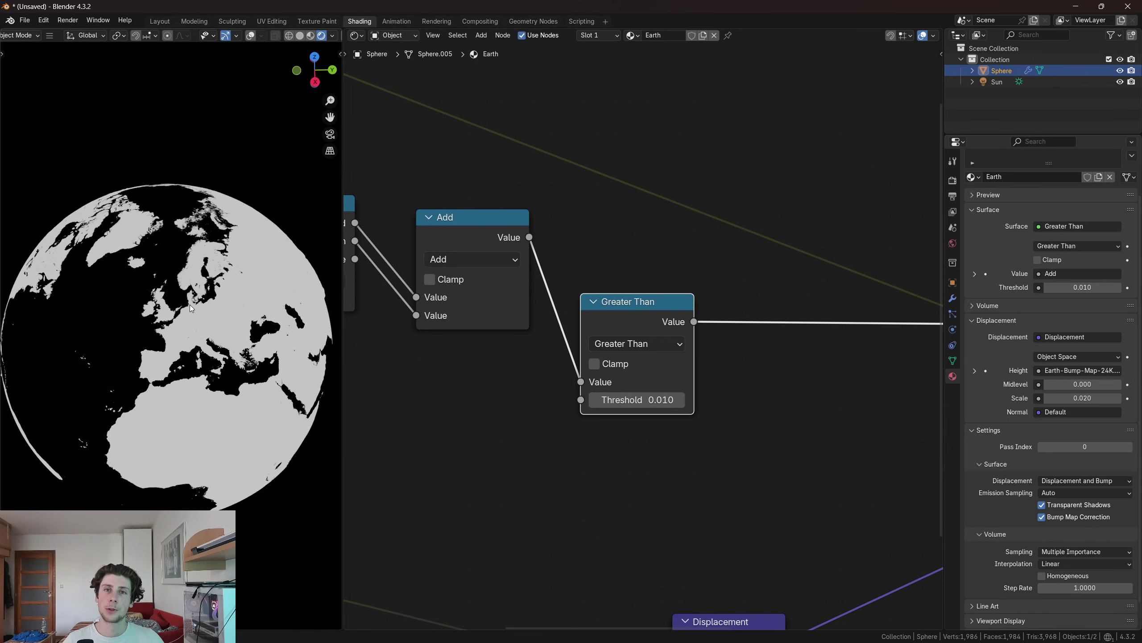
scroll(194, 317, "up", 3)
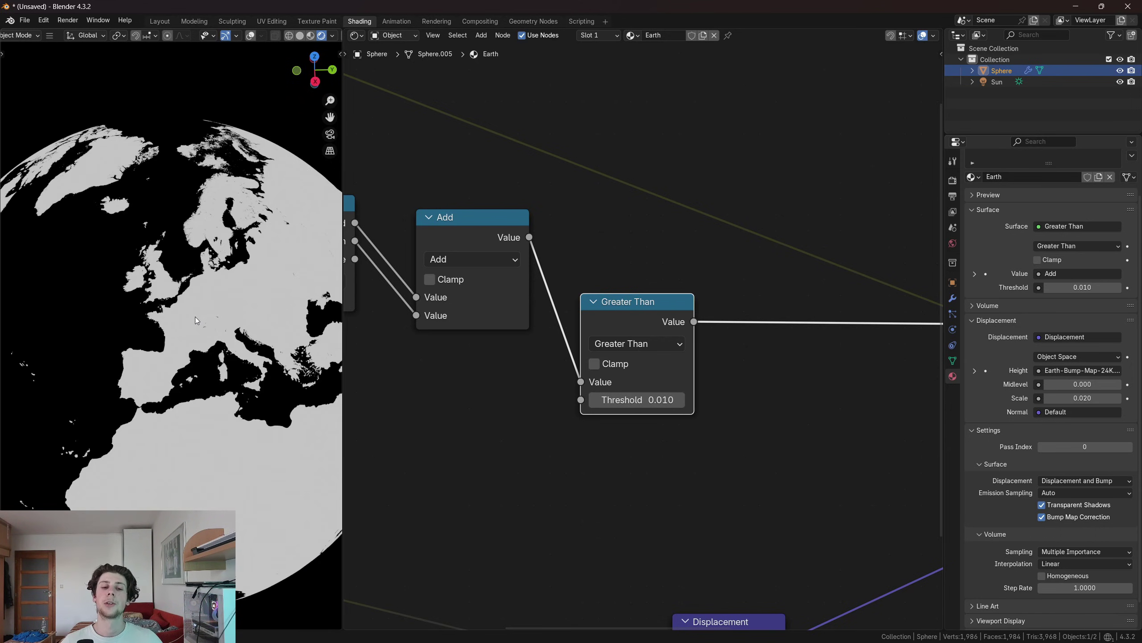
scroll(113, 291, "down", 1)
scroll(377, 360, "down", 1)
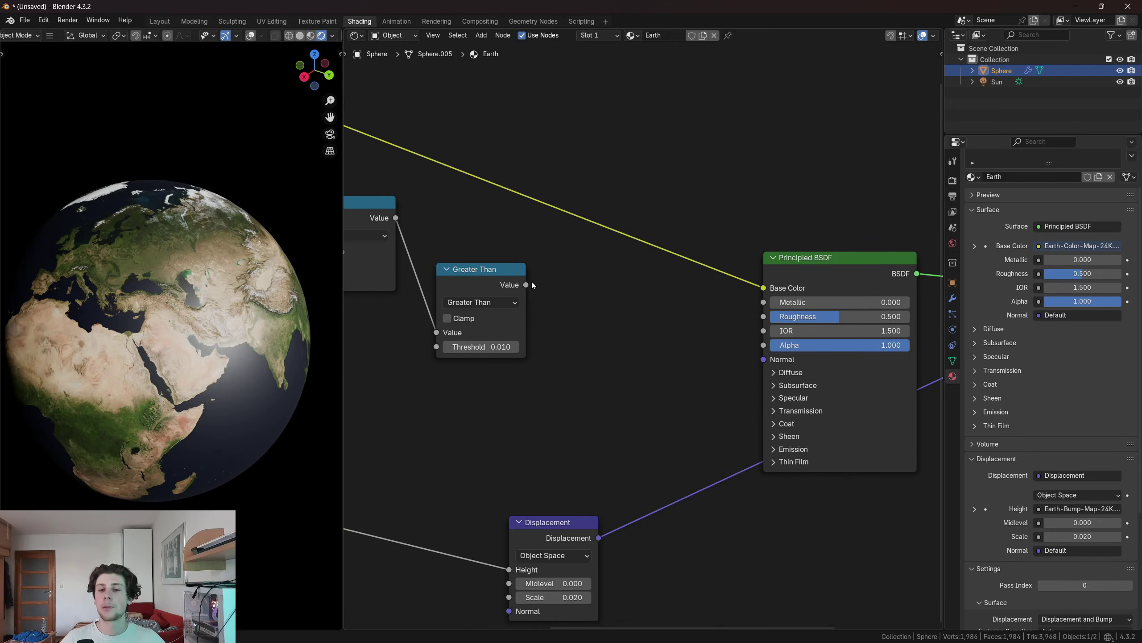
Drive the Principled BSDF's Roughness with the Greater Than mask through a Map Range node with To Min 0.15
left_click_drag(526, 284, 763, 317)
middle_click_drag(243, 283, 147, 278)
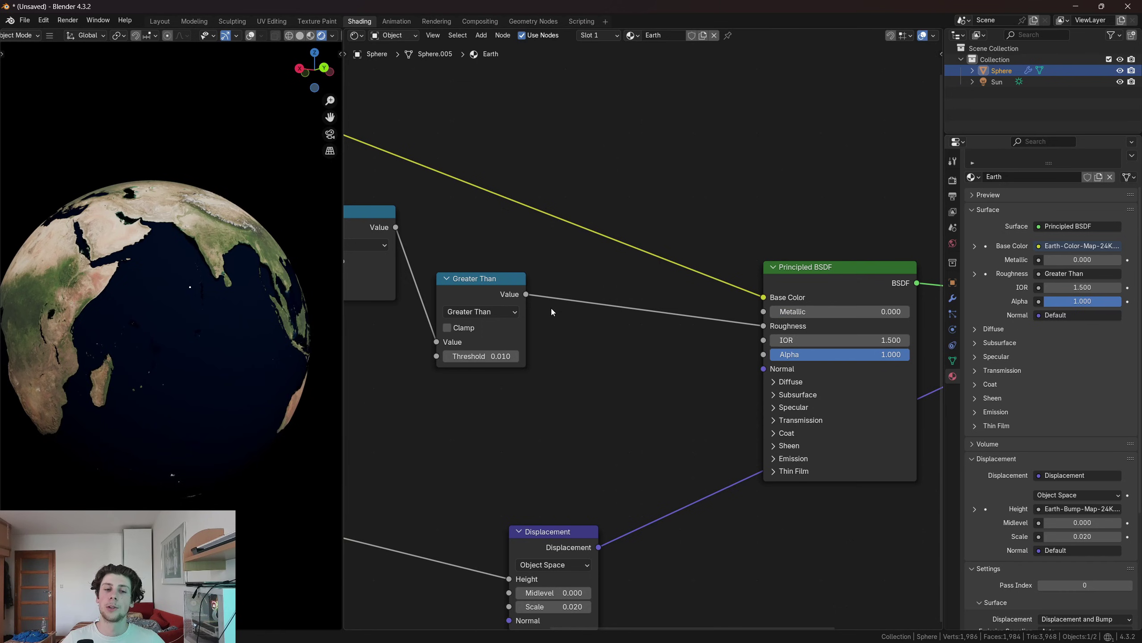
key("shift+a")
type("ma")
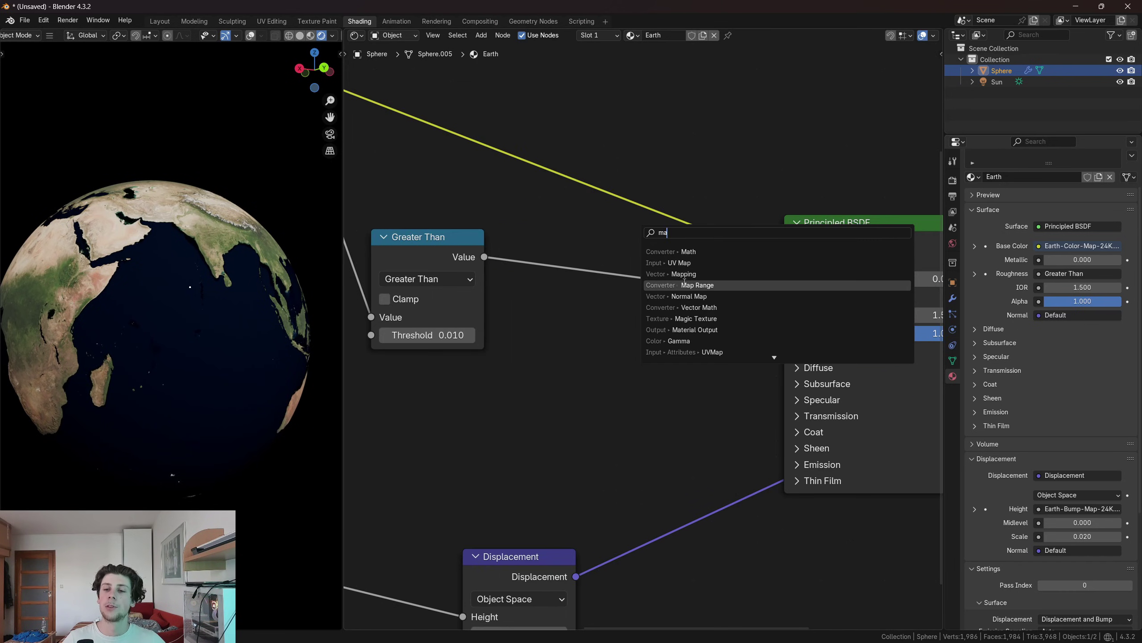
left_click(685, 284)
left_click(592, 261)
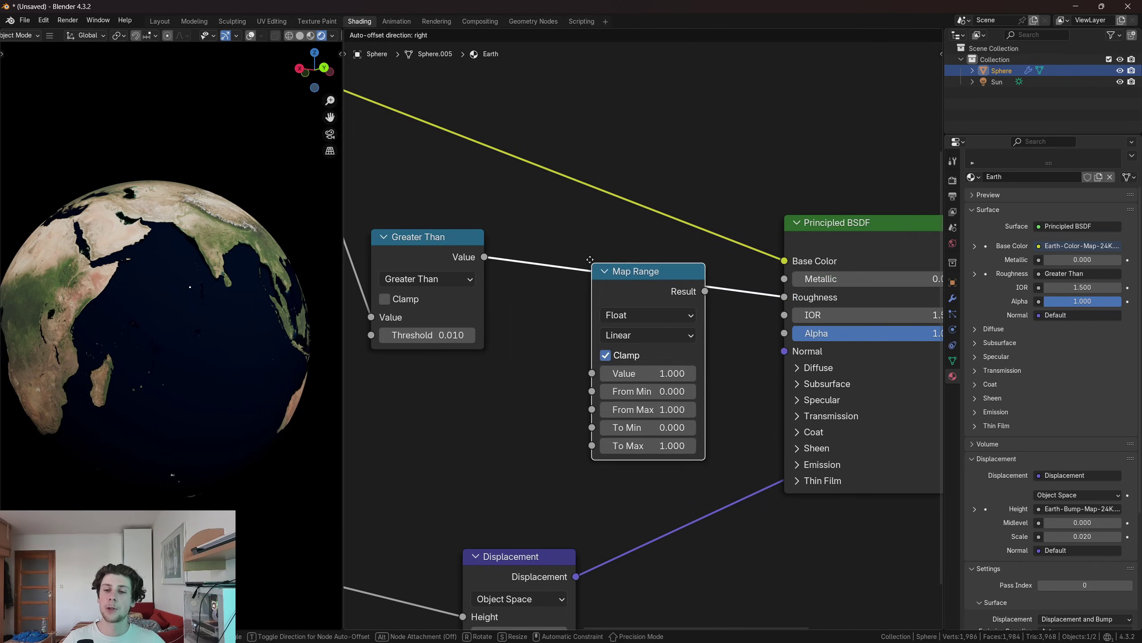
left_click(651, 410)
left_click(650, 410)
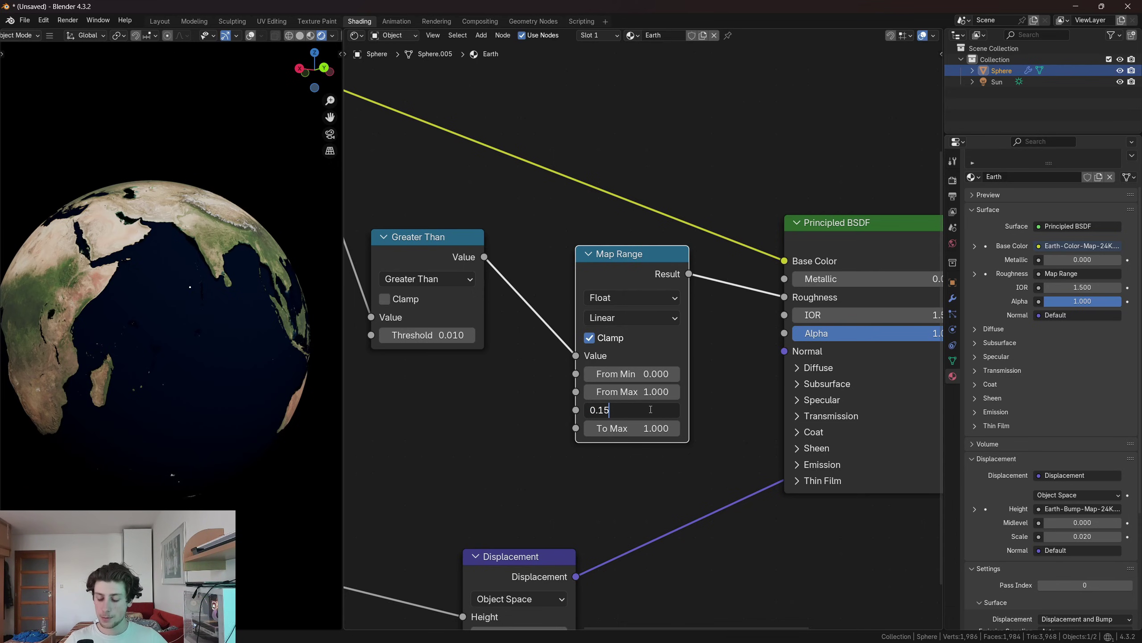
key("Return")
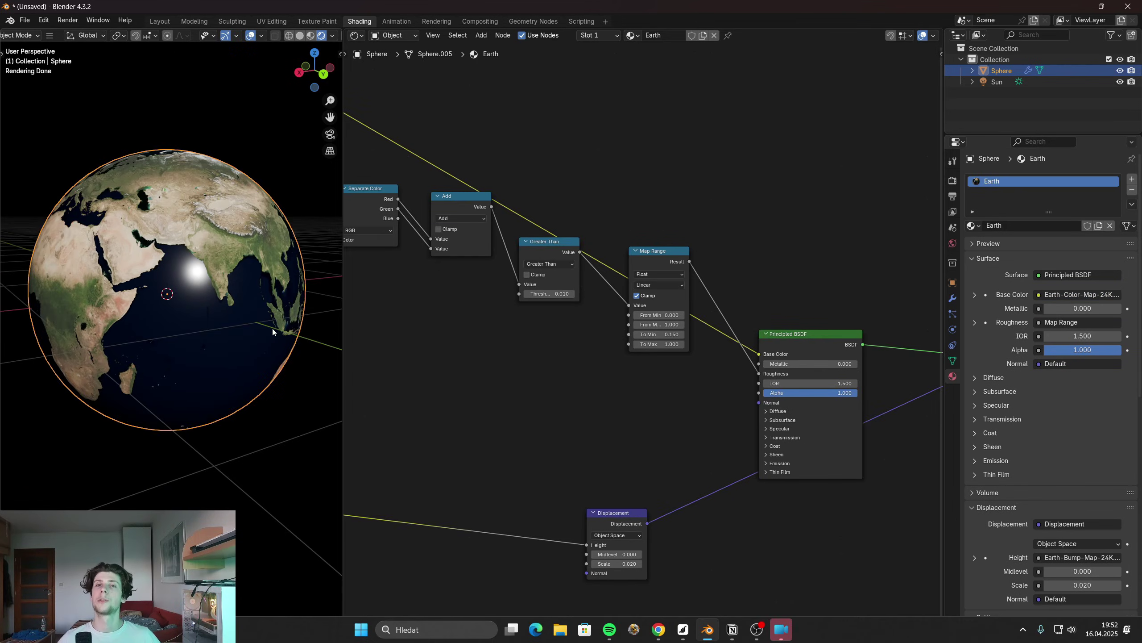
Duplicate the Earth sphere in place and scale the copy up slightly larger than the original
key("shift+d")
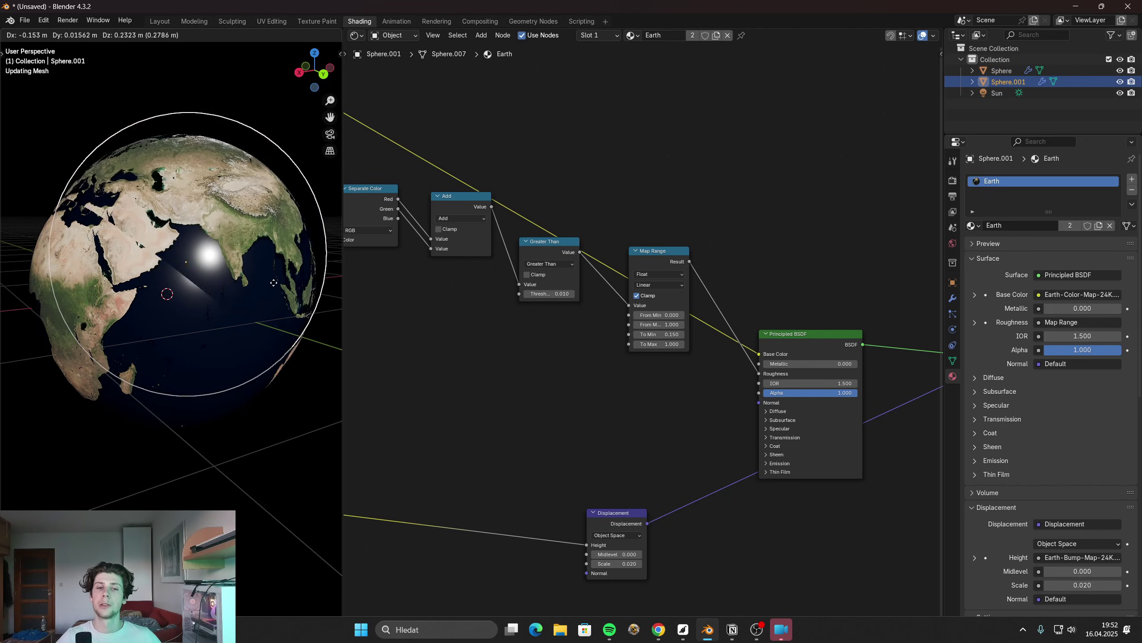
right_click(274, 285)
key("s")
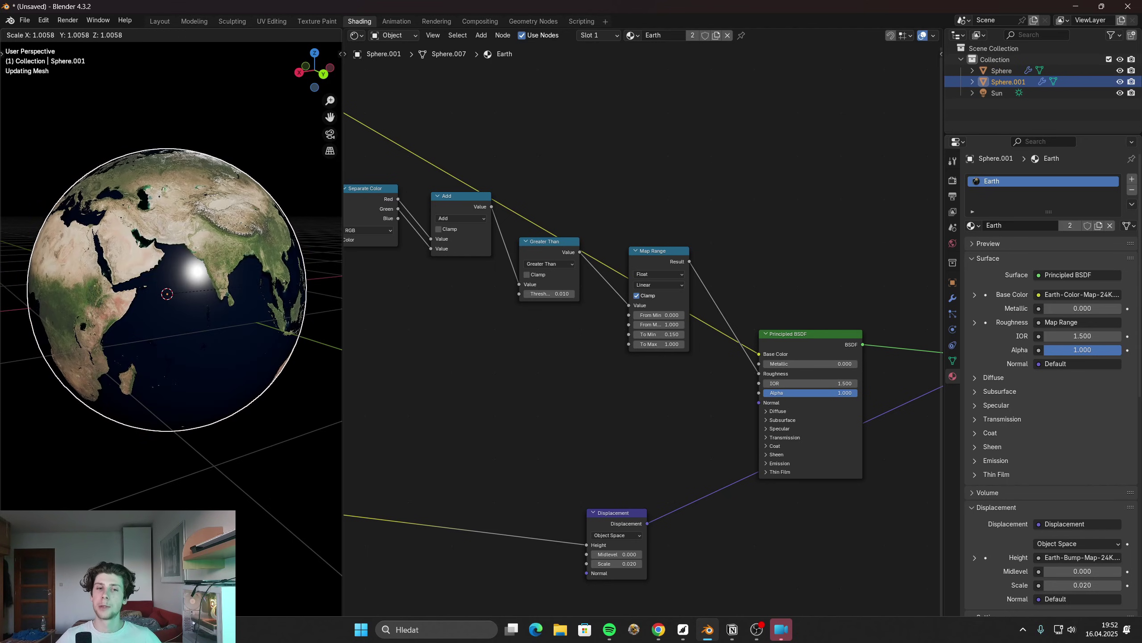
left_click(284, 286)
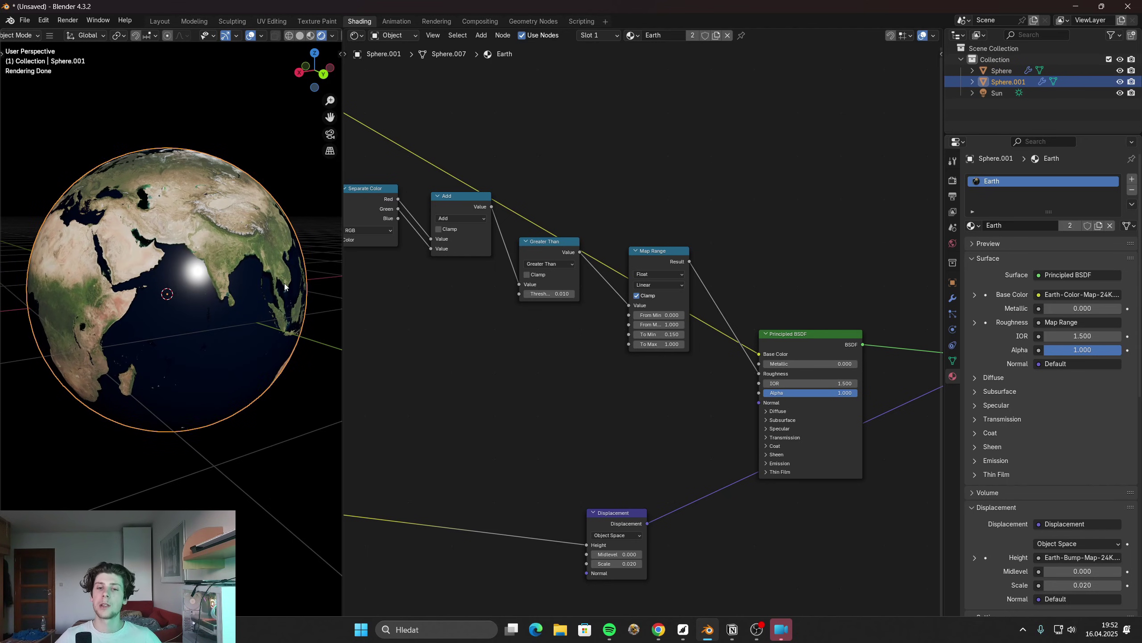
Replace the outer sphere's shared Earth material with a new material named Clouds
left_click(728, 35)
left_click(663, 35)
double_click(653, 34)
type("Cloud")
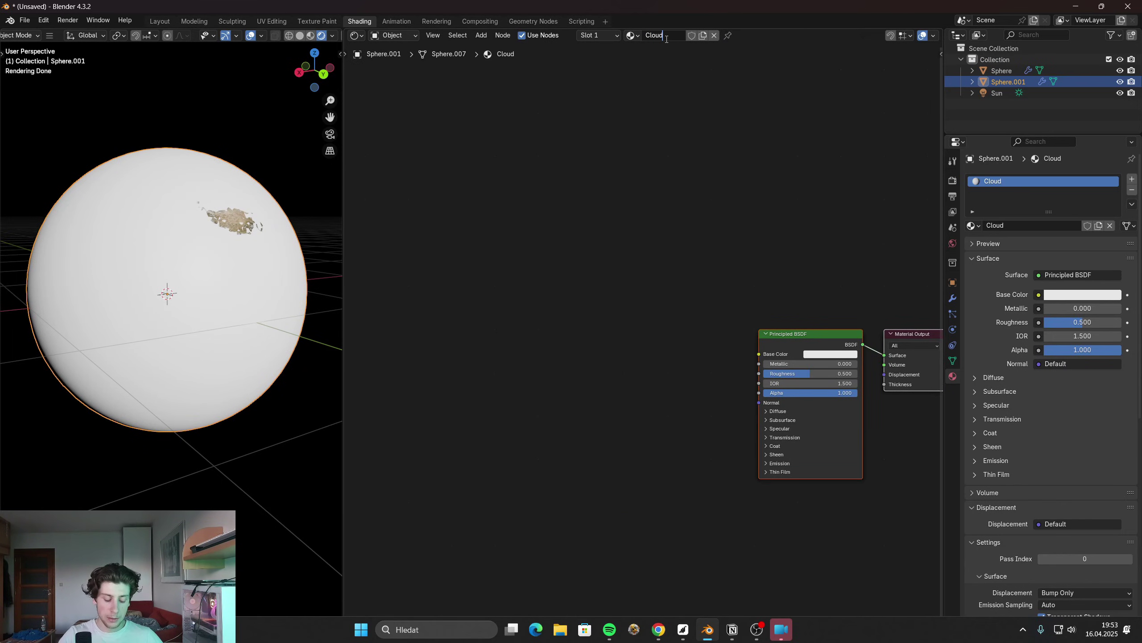
type("s")
key("Return")
Add an Image Texture node to the cloud material and load Earth-Cloud-Map-24K.png from the Earth 24K folder
key("shift+a")
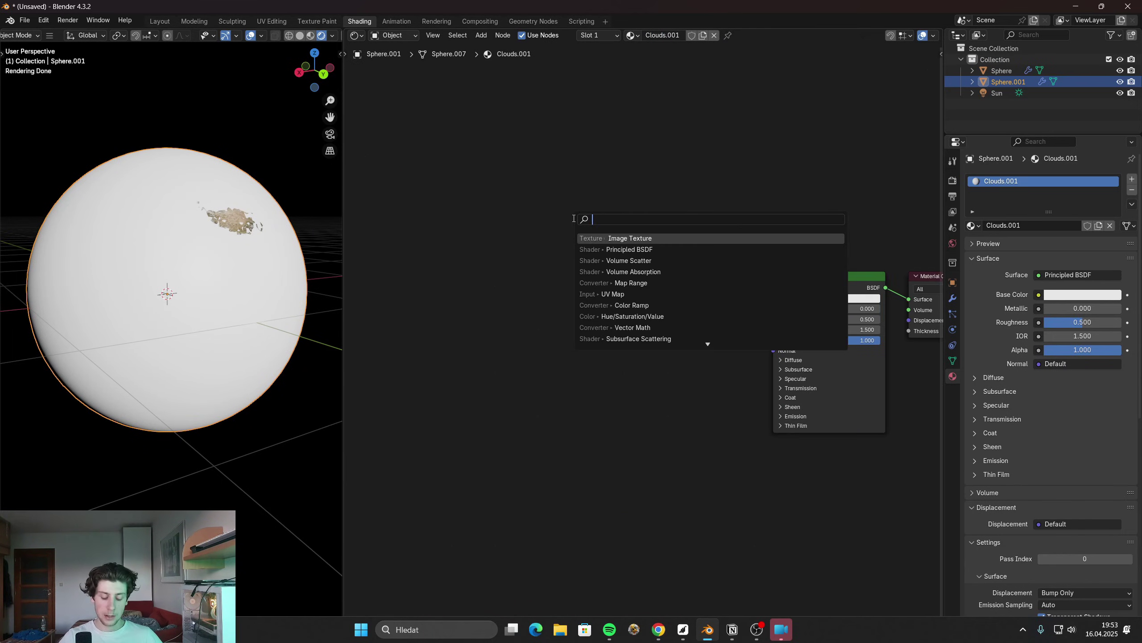
type("image")
key("Return")
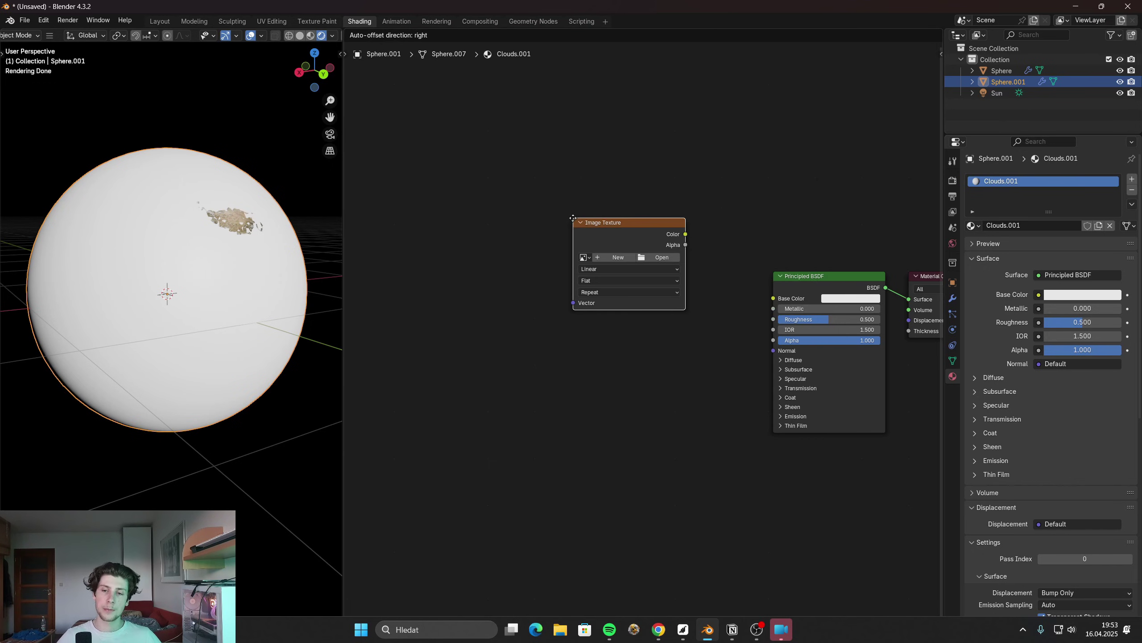
left_click(546, 257)
left_click(642, 296)
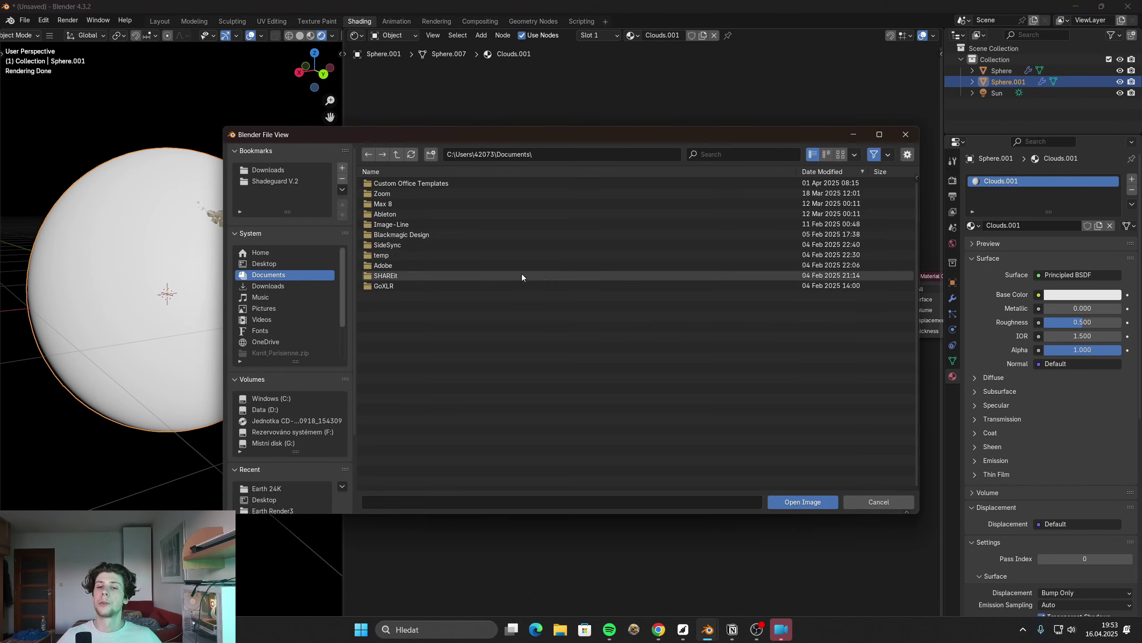
left_click(268, 488)
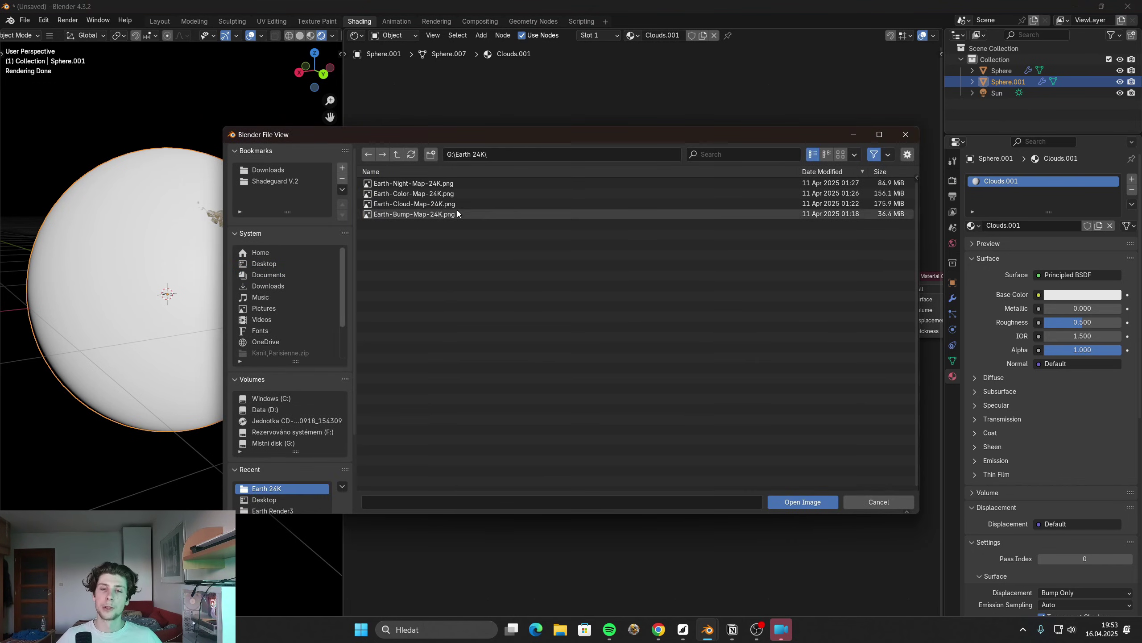
double_click(411, 204)
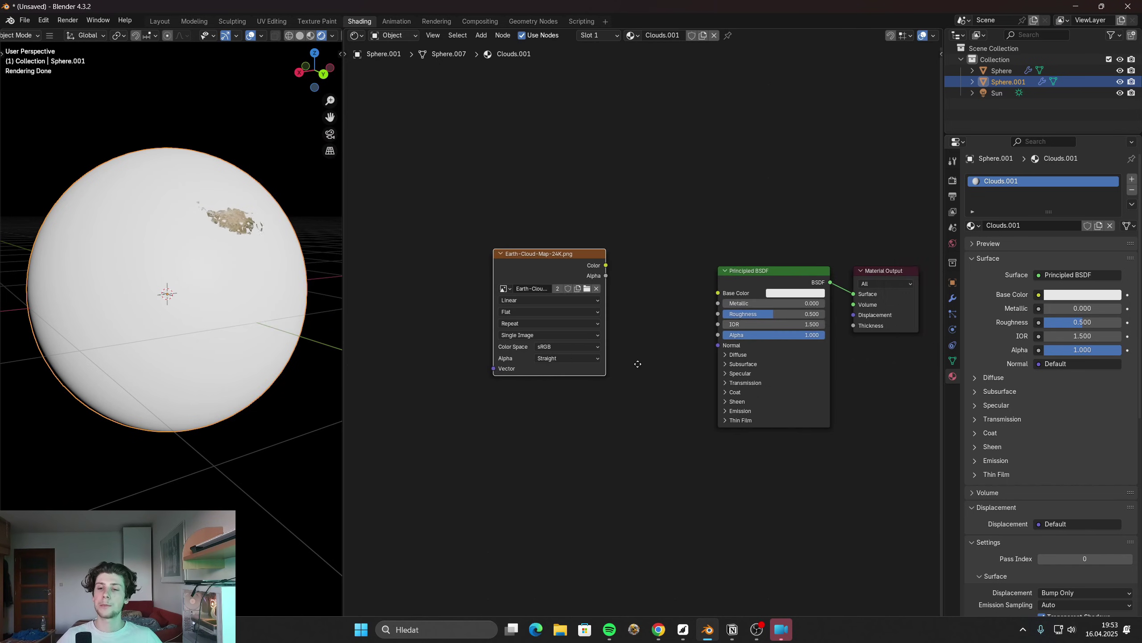
Delete the Principled BSDF from the cloud material and add a Subsurface Scattering node in its place
middle_click_drag(756, 310, 728, 292)
key("x")
key("shift+a")
left_click(720, 212)
type("sub")
key("Return")
left_click(601, 246)
Add a Transparent BSDF and combine it with the Subsurface Scattering node through a Mix Shader
key("shift+a")
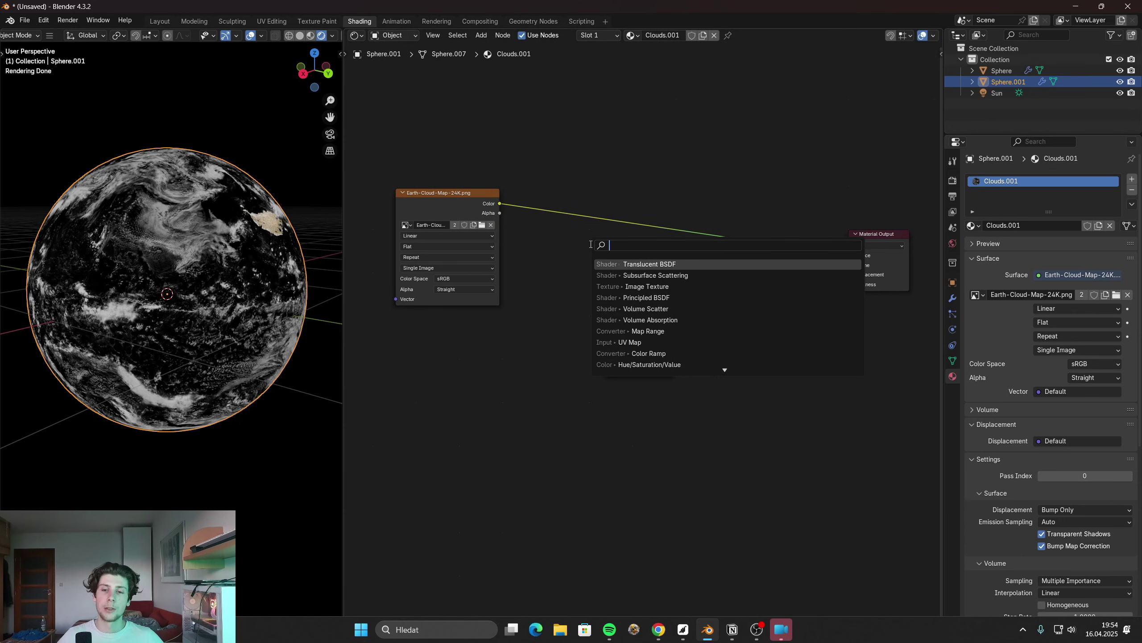
type("trans")
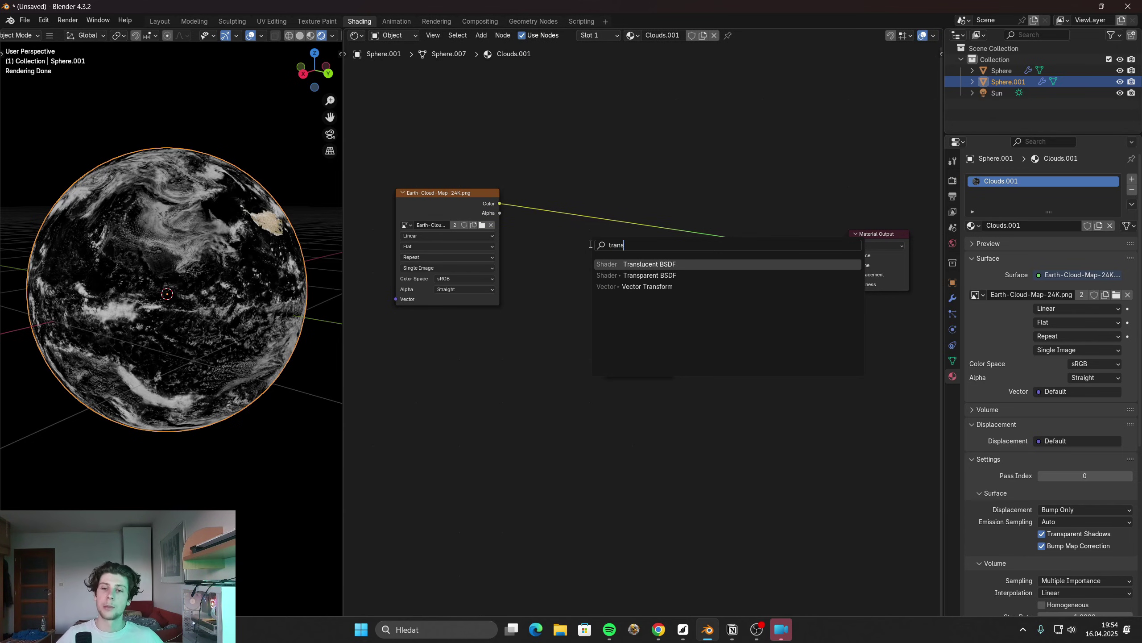
key("Down")
key("Return")
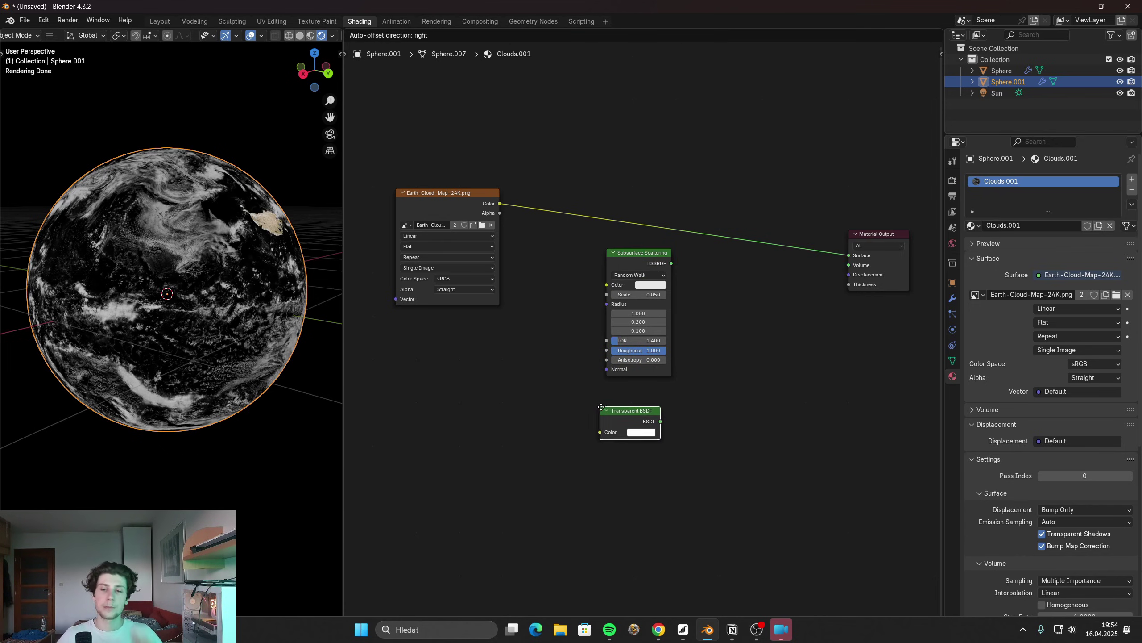
left_click(602, 408)
scroll(690, 426, "up", 1)
right_click_drag(627, 423, 658, 244, "ctrl+shift")
middle_click_drag(583, 248, 617, 254)
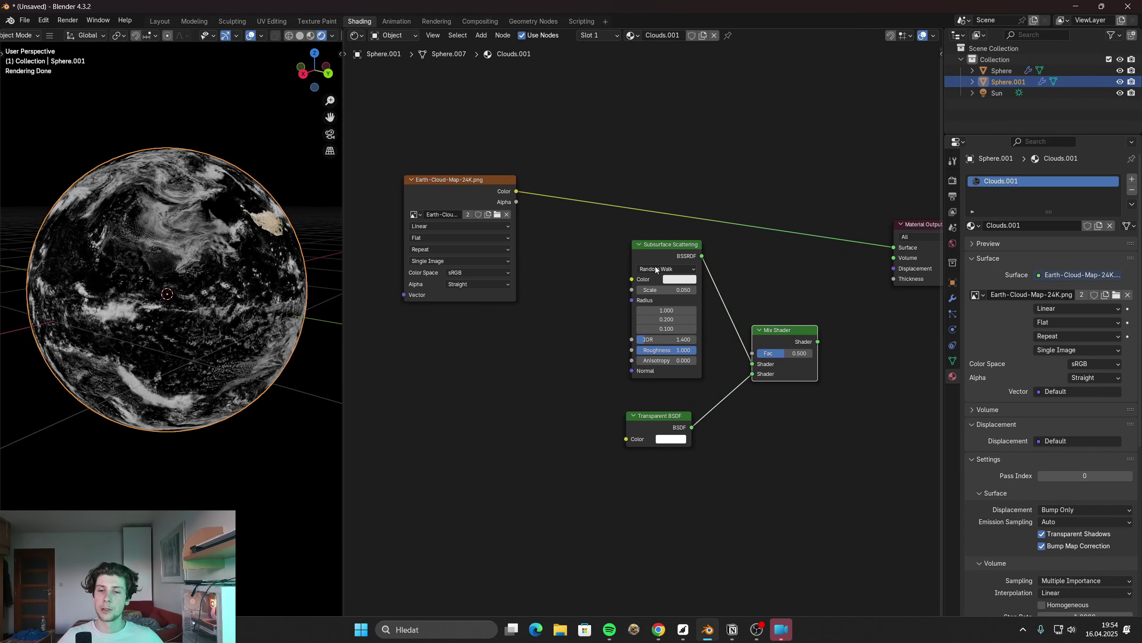
Drive the Mix Shader's Fac with the cloud map's Color and connect the Mix Shader to the Material Output's Surface
scroll(612, 253, "down", 1)
scroll(533, 204, "up", 3)
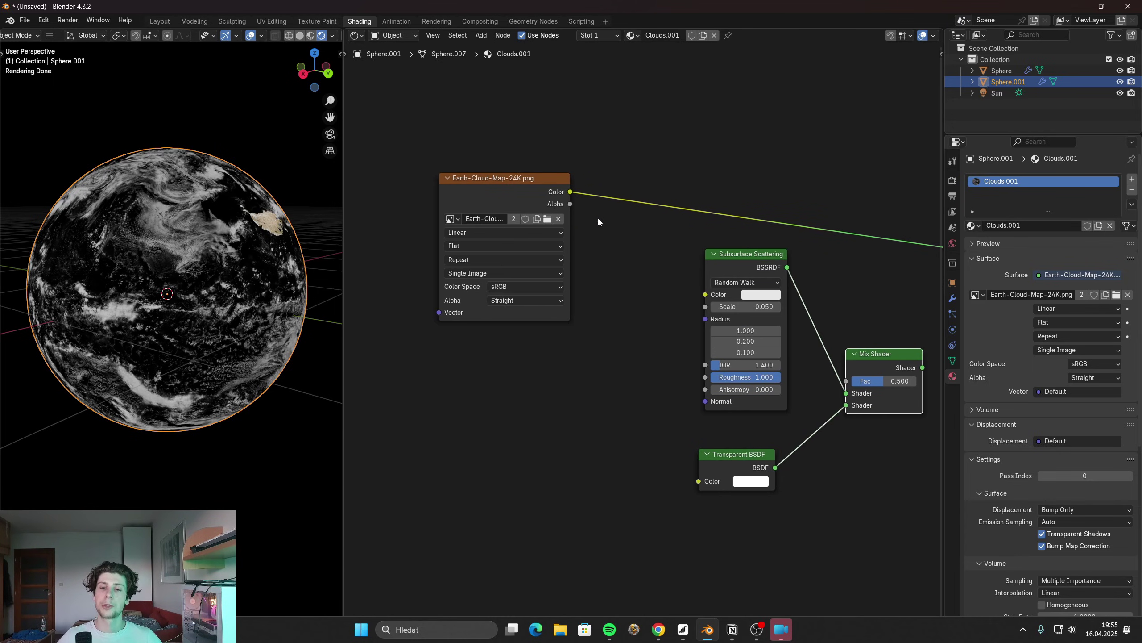
left_click_drag(526, 187, 661, 277)
scroll(662, 348, "down", 1)
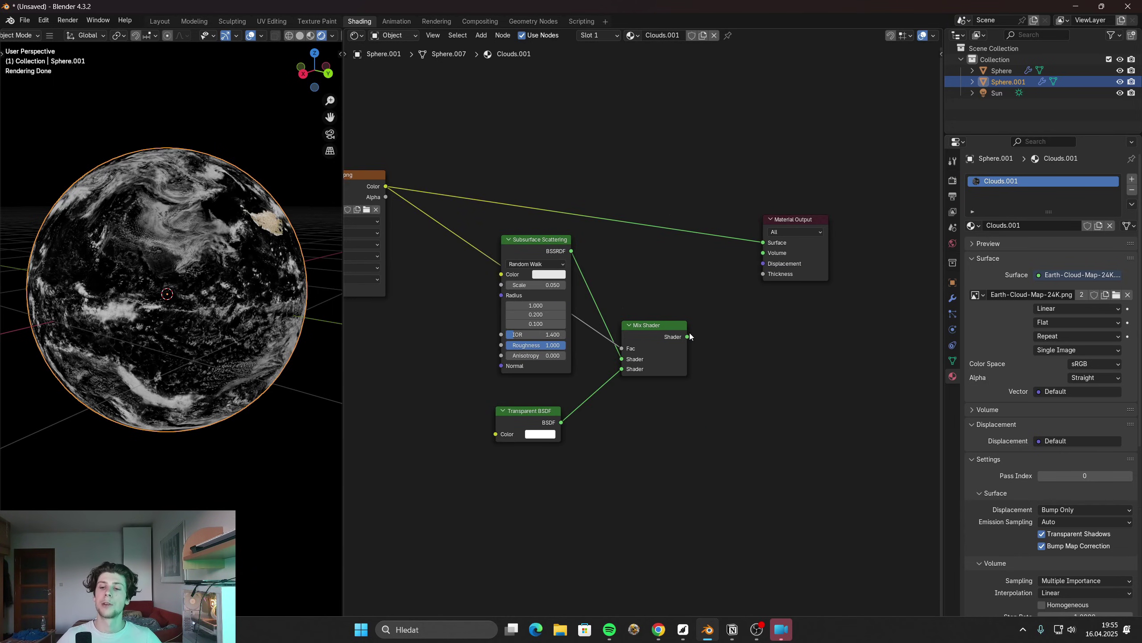
left_click_drag(687, 337, 763, 242)
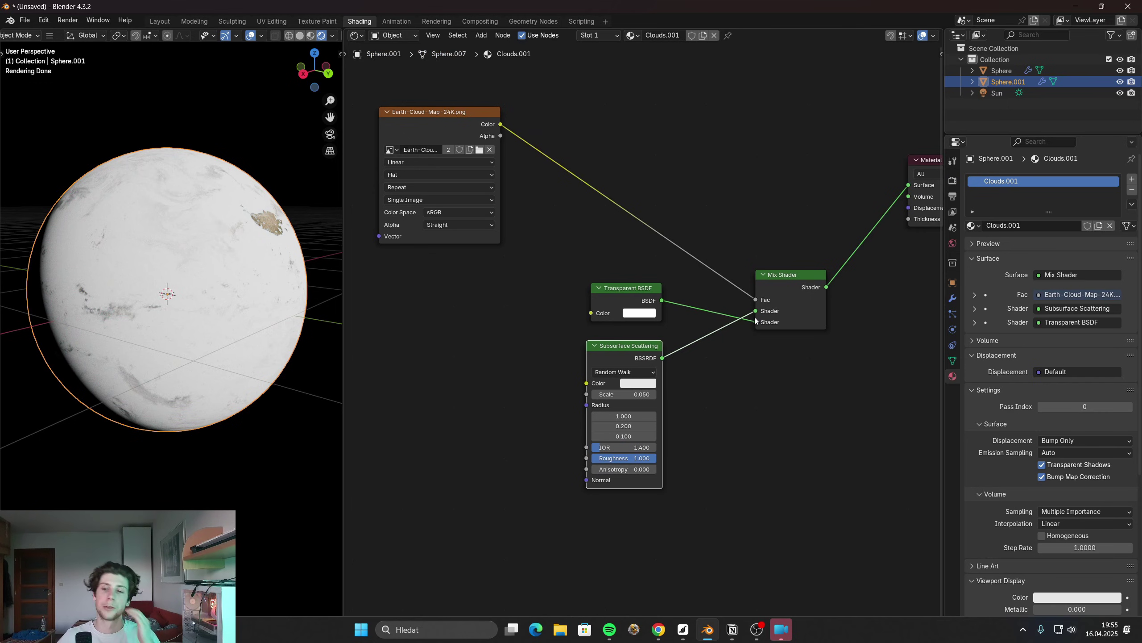
Swap the Mix Shader's inputs so Transparent BSDF feeds the first and Subsurface Scattering the second
scroll(755, 320, "up", 1)
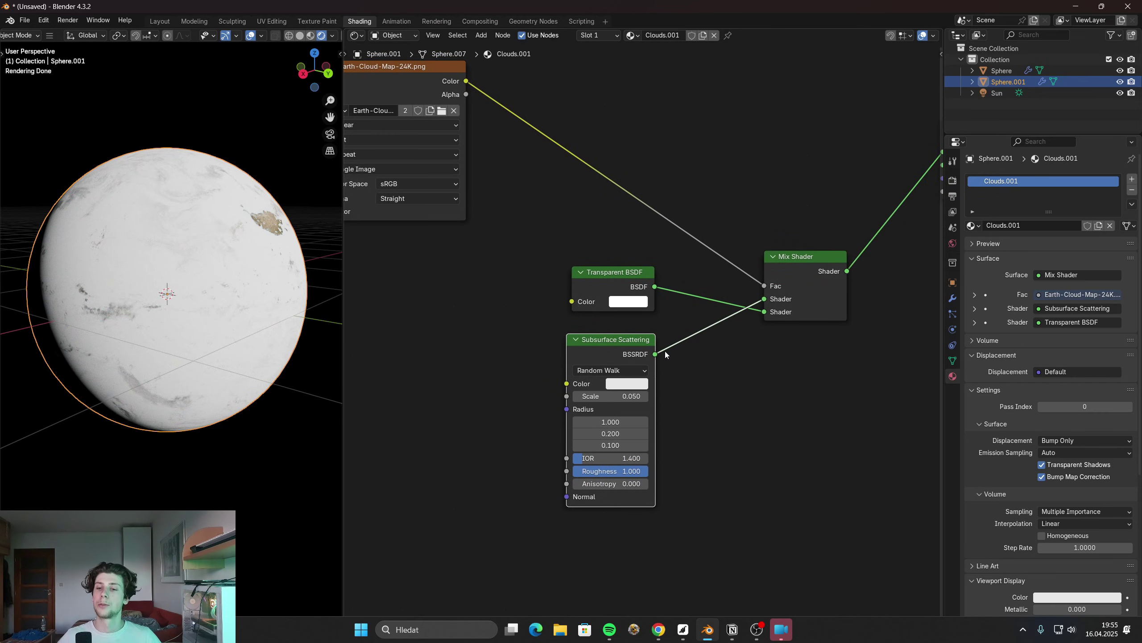
left_click_drag(663, 352, 764, 311)
left_click_drag(655, 286, 764, 299)
scroll(764, 299, "down", 2)
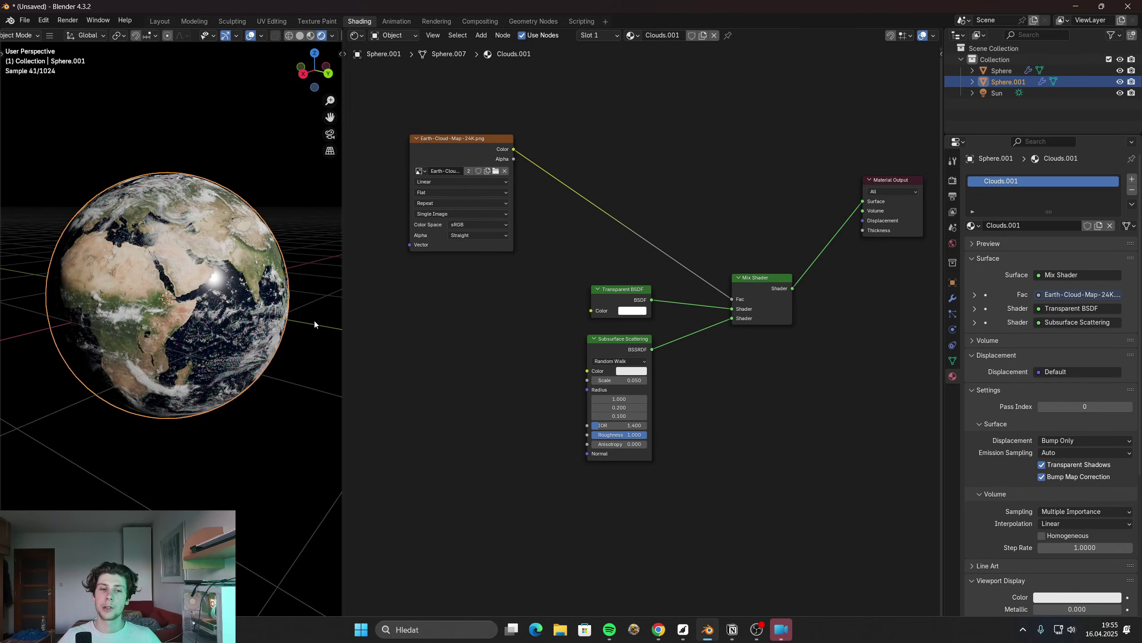
Set the Subsurface Scattering node's Scale to 4 and all three Radius values to 1, and check the clouds up close
scroll(591, 456, "up", 5)
left_click(689, 226)
type("4")
key("Return")
left_click_drag(683, 281, 683, 336)
type("1")
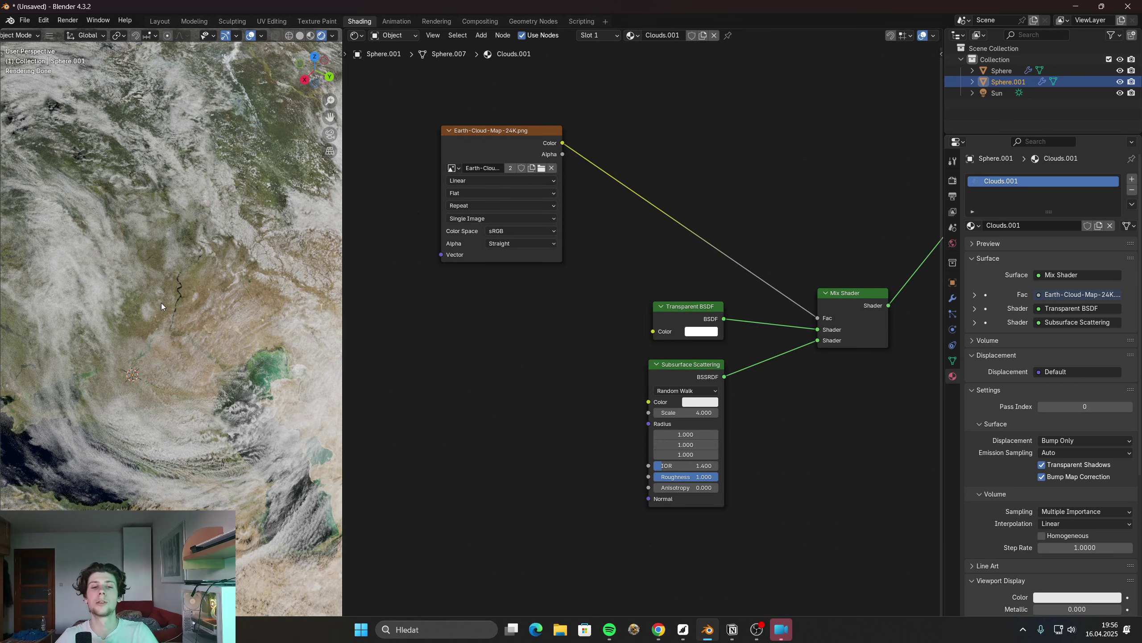
middle_click_drag(162, 308, 176, 302)
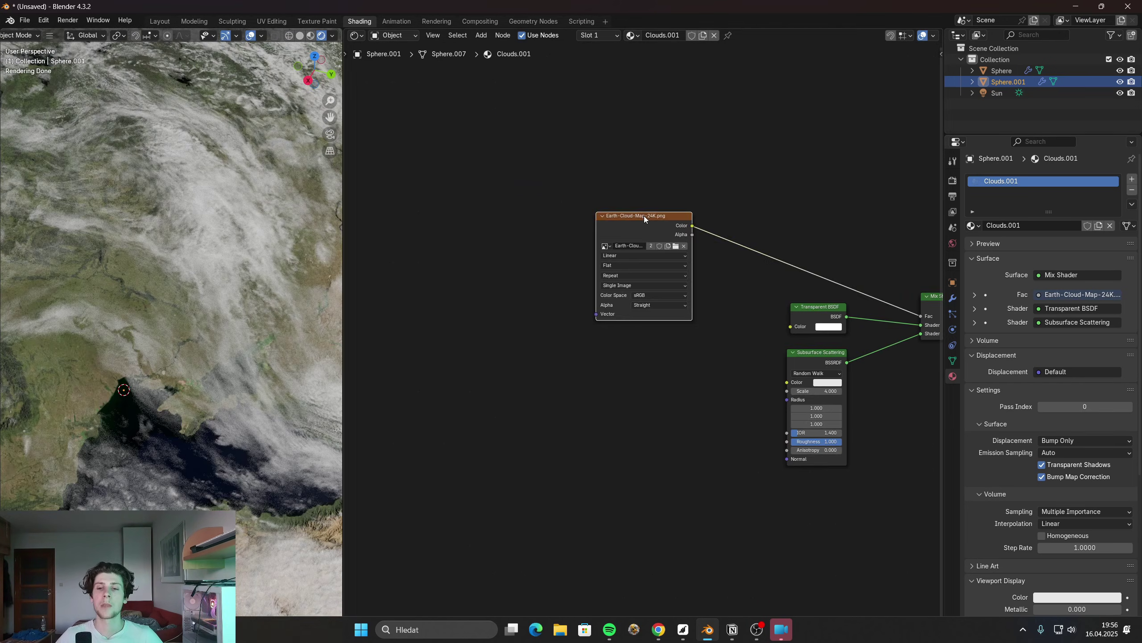
Feed the cloud map's Color into the Height of a new Displacement node and connect it to the Material Output's Displacement
left_click_drag(645, 218, 592, 357)
scroll(511, 210, "down", 1)
type("Di")
type("S")
left_click_drag(549, 192, 628, 268)
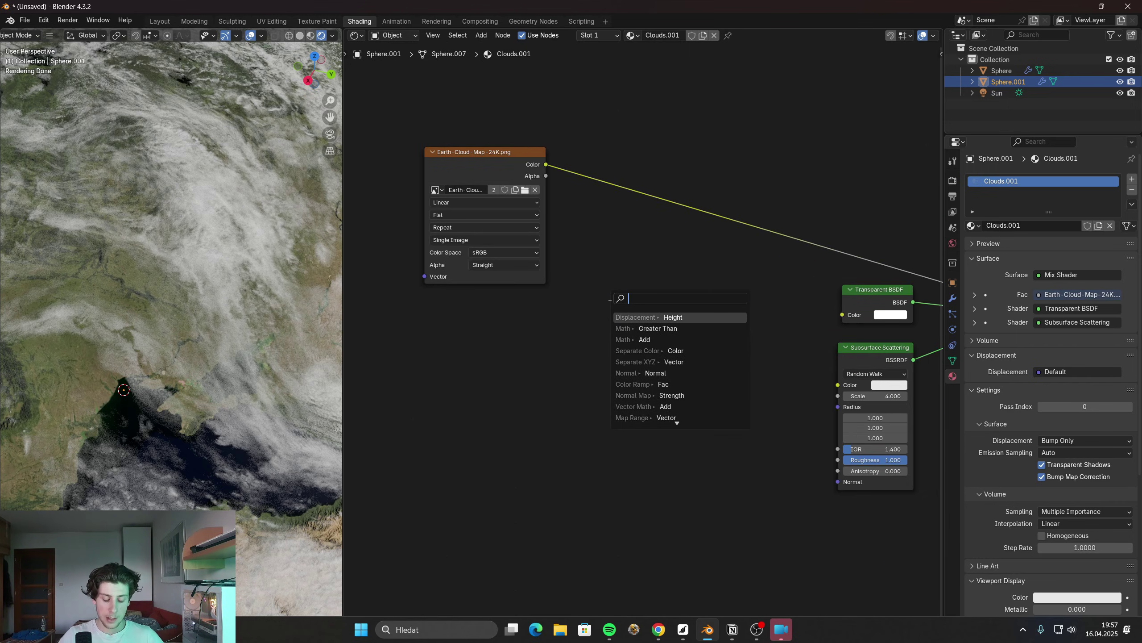
type("HEIG")
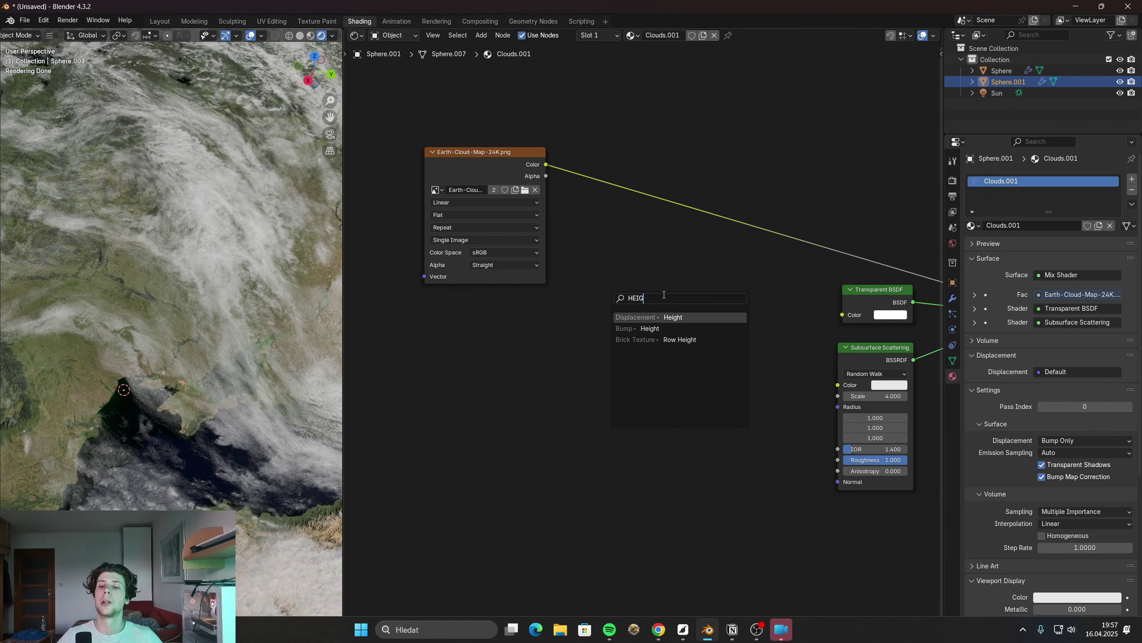
left_click(682, 319)
left_click(695, 419)
scroll(695, 418, "down", 2)
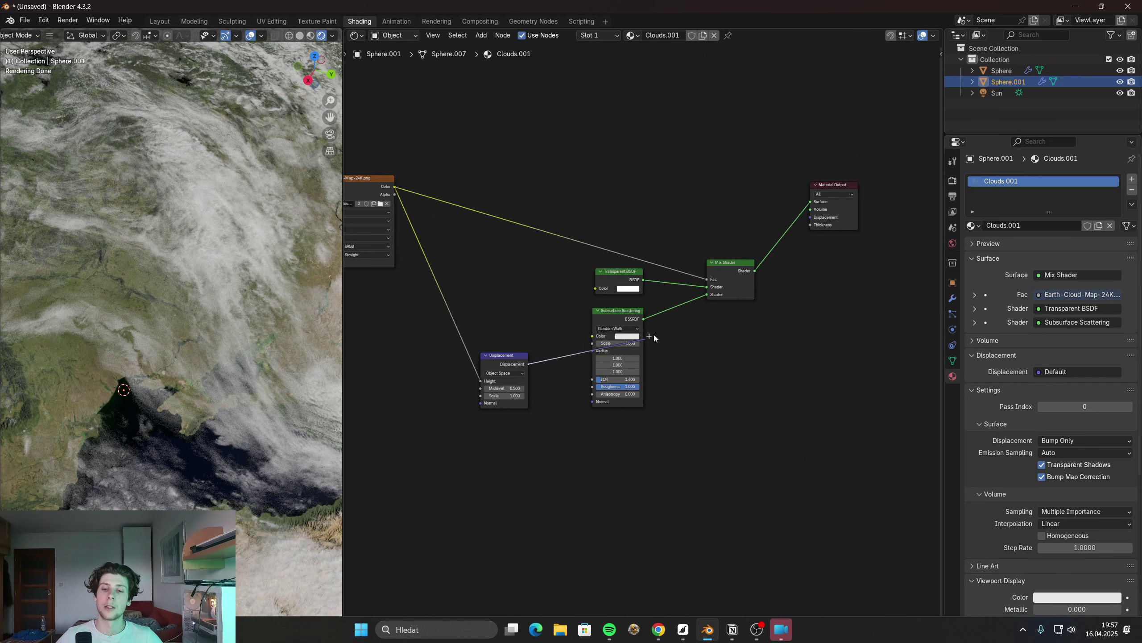
left_click_drag(529, 363, 824, 219)
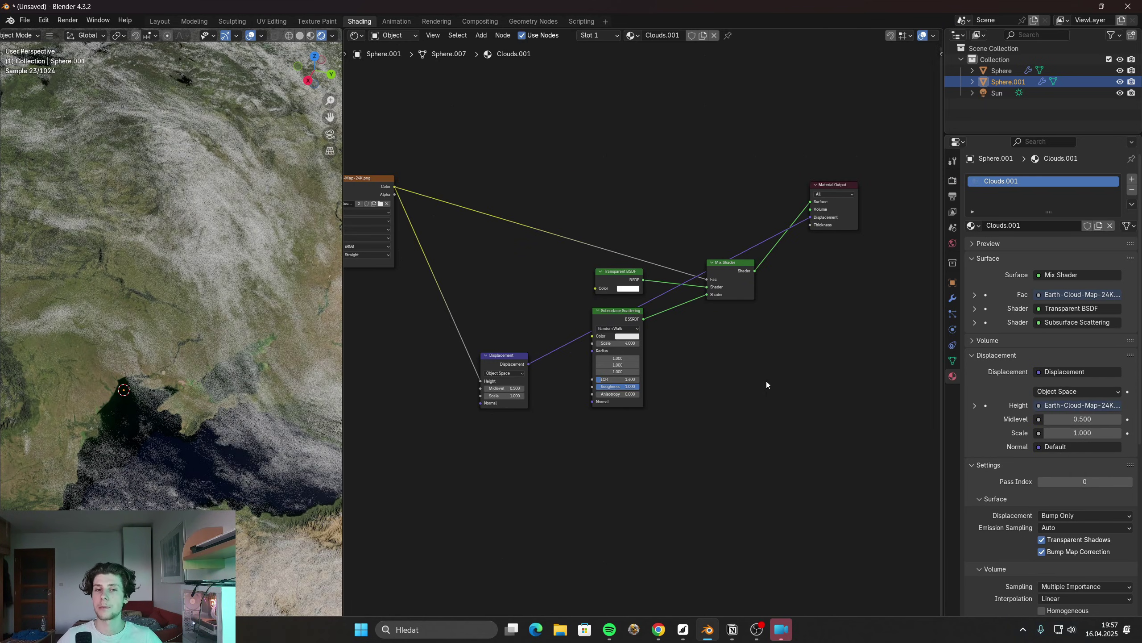
Set the cloud material's surface displacement method to Displacement and Bump
scroll(1049, 380, "down", 5)
scroll(1050, 380, "down", 3)
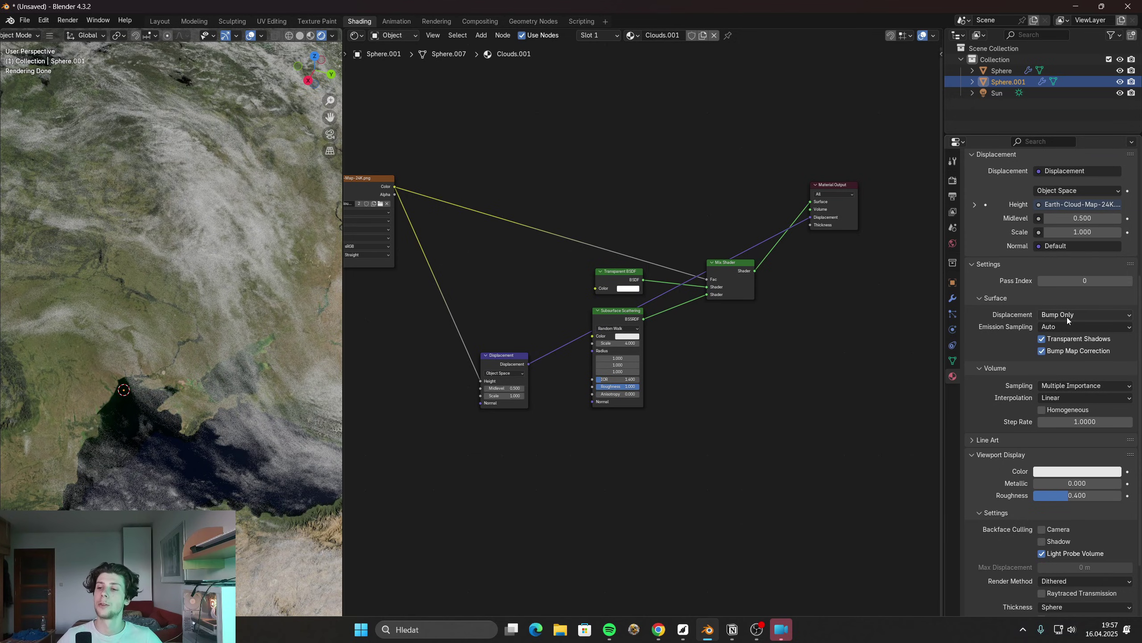
left_click(1062, 315)
left_click(1069, 352)
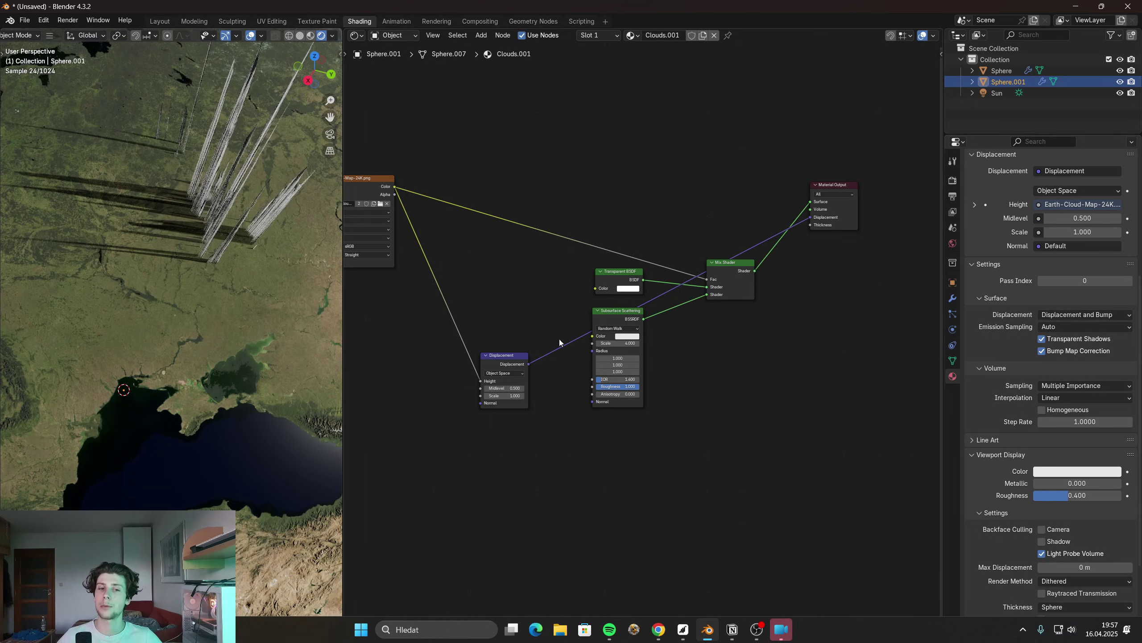
Set the cloud Displacement node's Midlevel to 0 and its Scale to 0.01
scroll(349, 450, "up", 3)
scroll(241, 286, "up", 2)
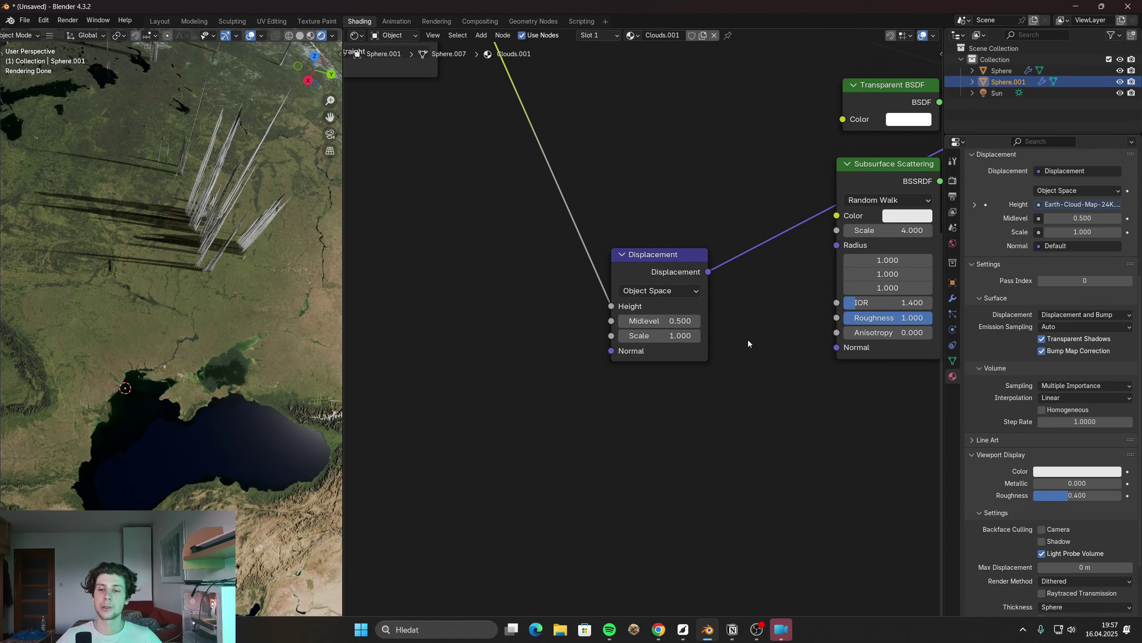
left_click(676, 319)
type("0")
key("Return")
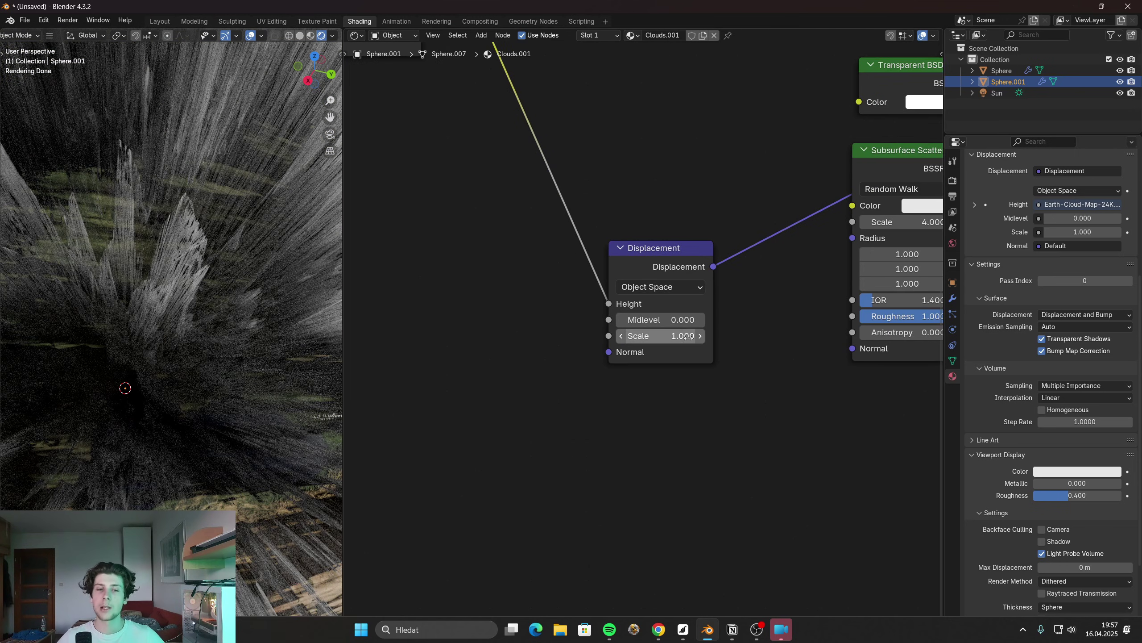
left_click(680, 336)
key("BackSpace")
type(".01")
key("Return")
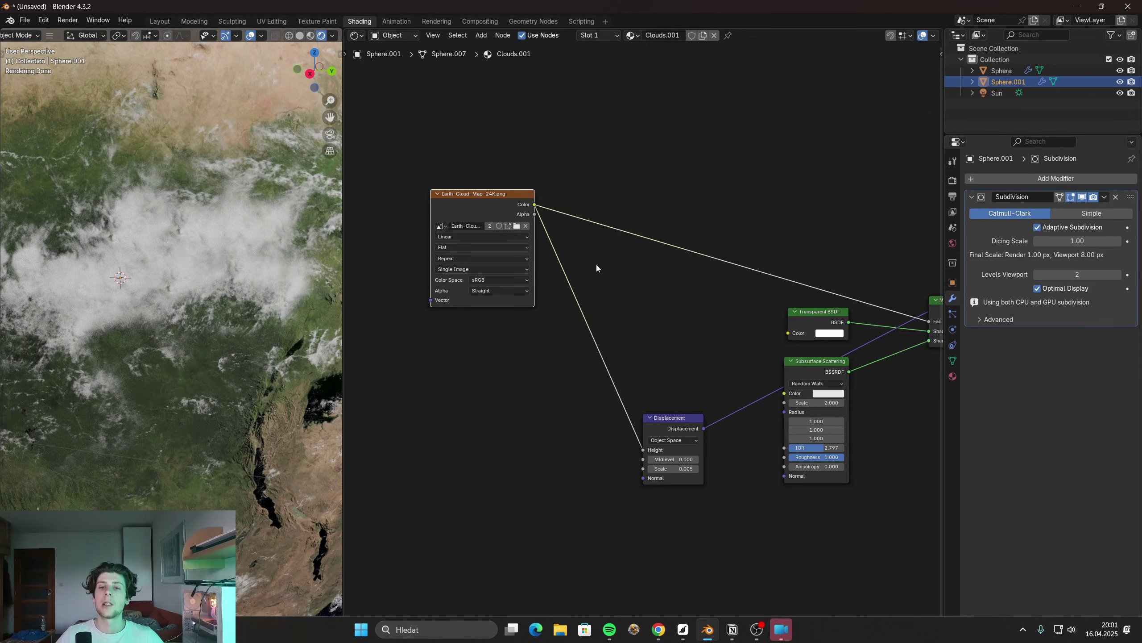
Add a Bump node driven by the cloud map's Color, feed it into Subsurface Scattering's Normal and lower its Strength
left_click_drag(538, 213, 571, 239)
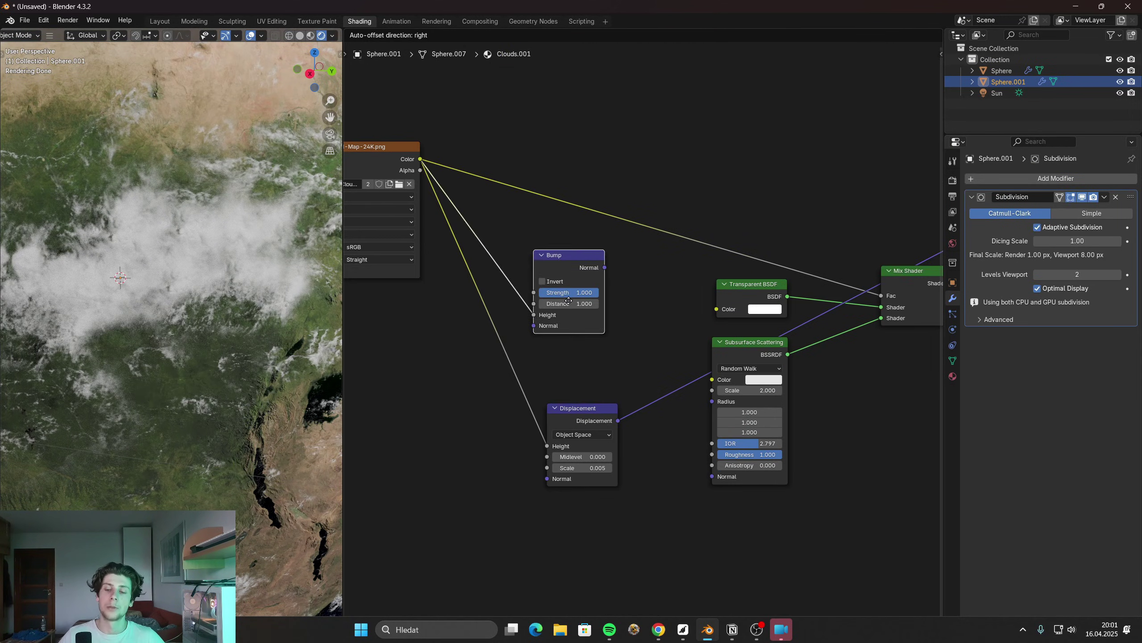
left_click(562, 270)
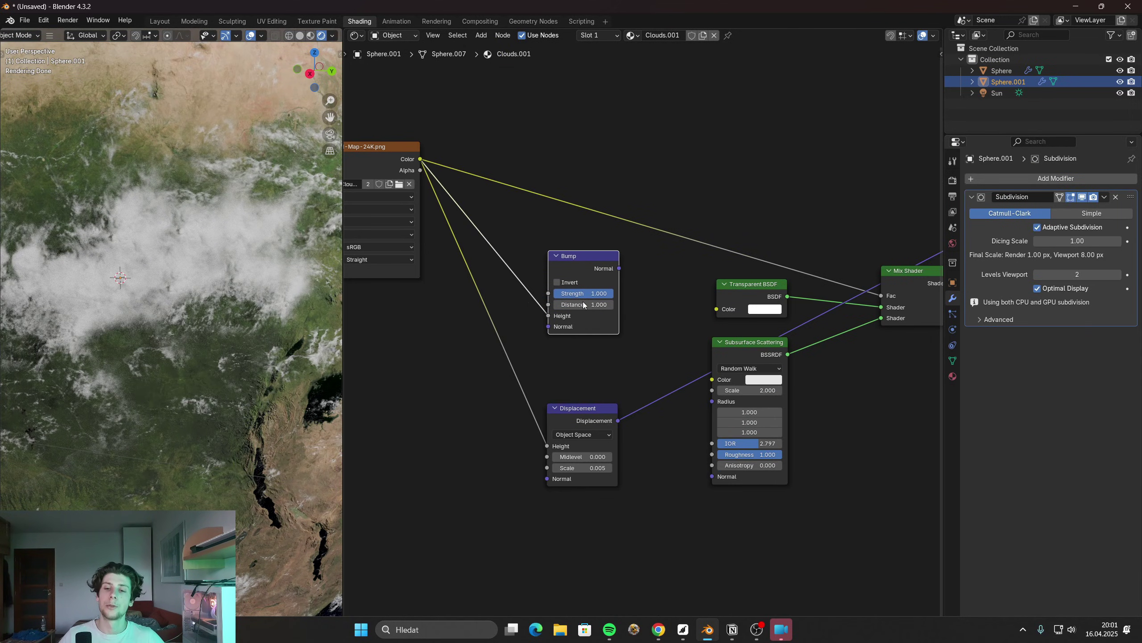
left_click_drag(620, 268, 712, 476)
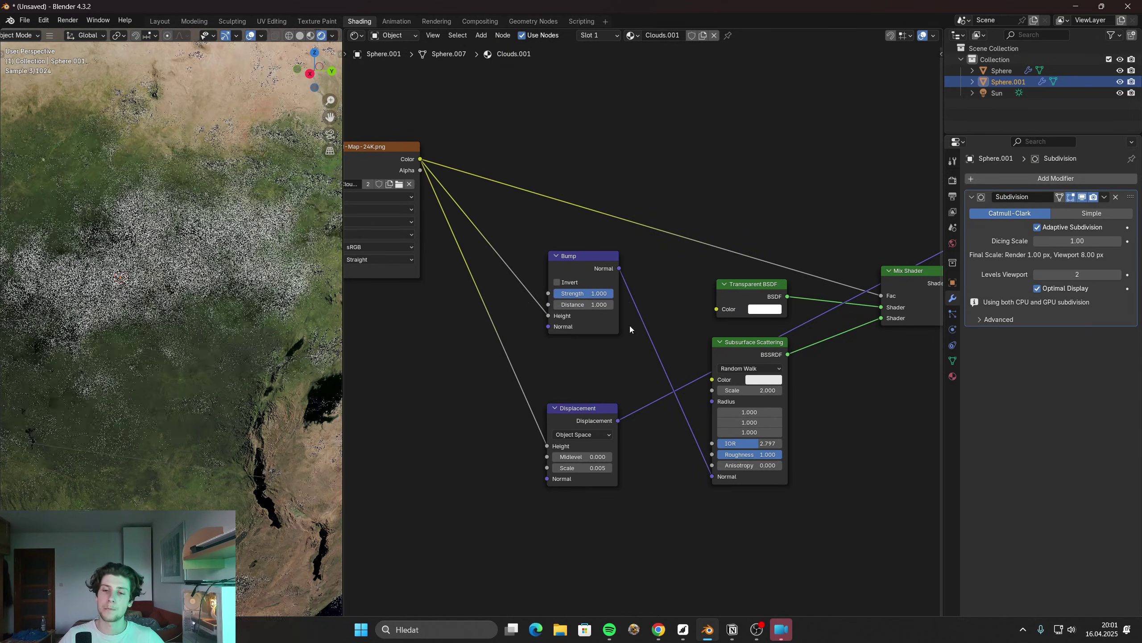
left_click_drag(599, 293, 583, 293)
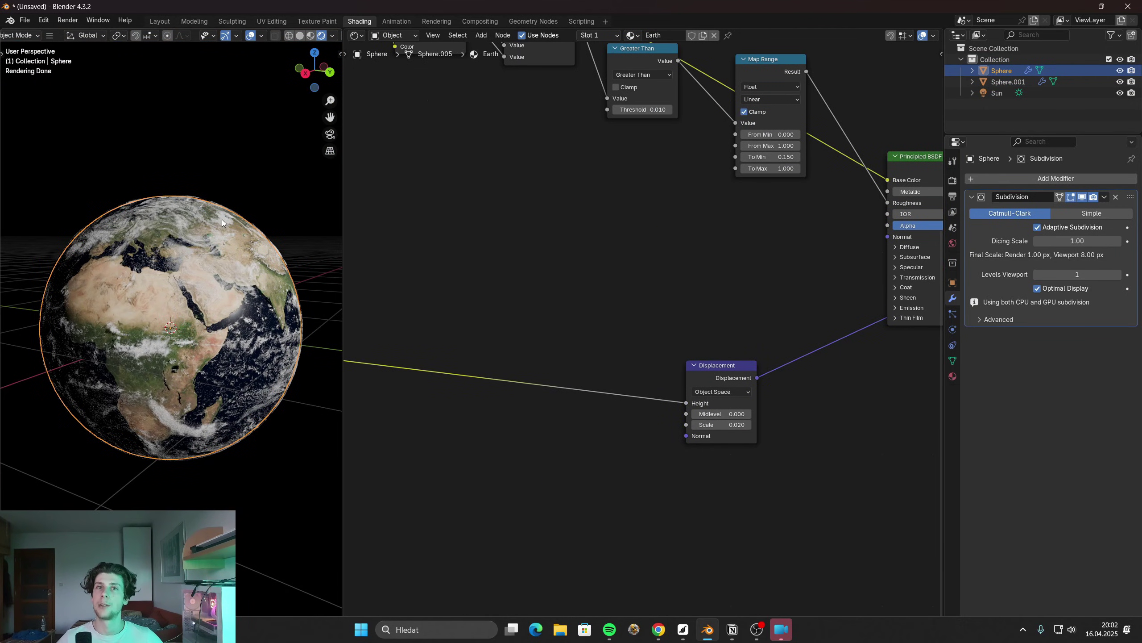
Duplicate the Earth sphere in place and scale the copy up to about 1.02 times its size
scroll(225, 230, "down", 2)
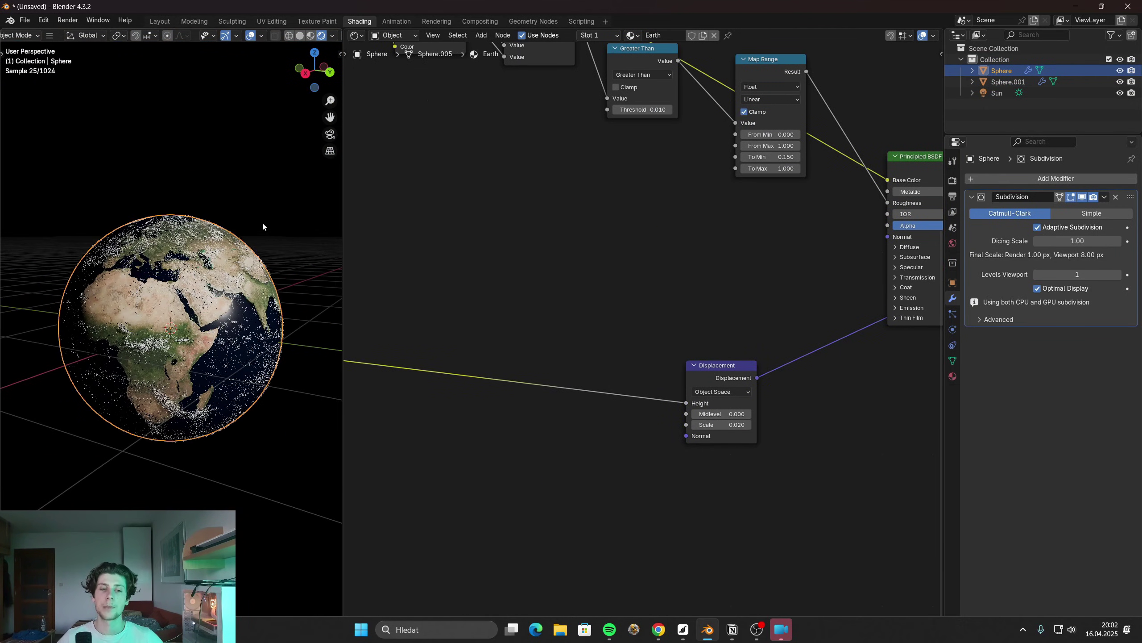
key("shift+d")
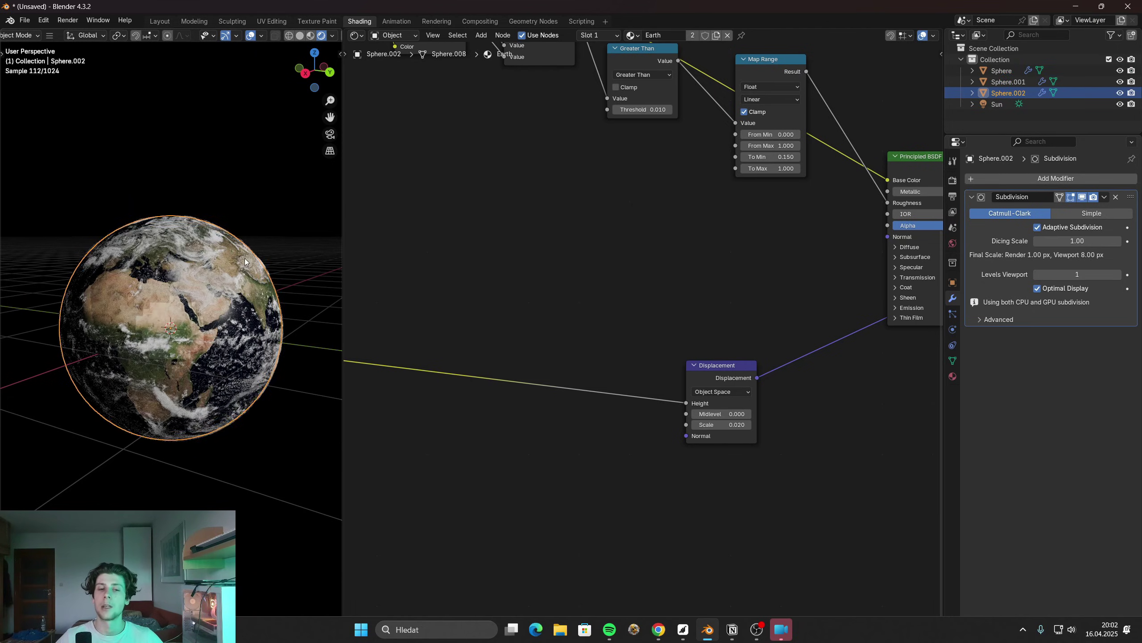
key("s")
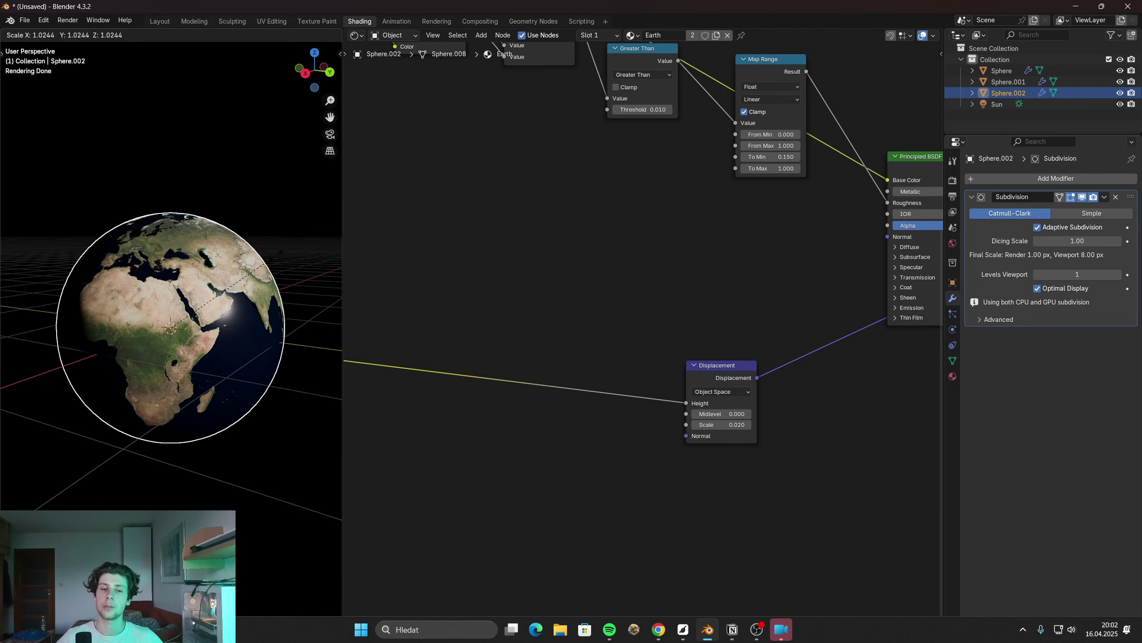
key("Return")
Replace the Earth material on the larger outer sphere with a new material and delete its Principled BSDF
left_click(716, 35)
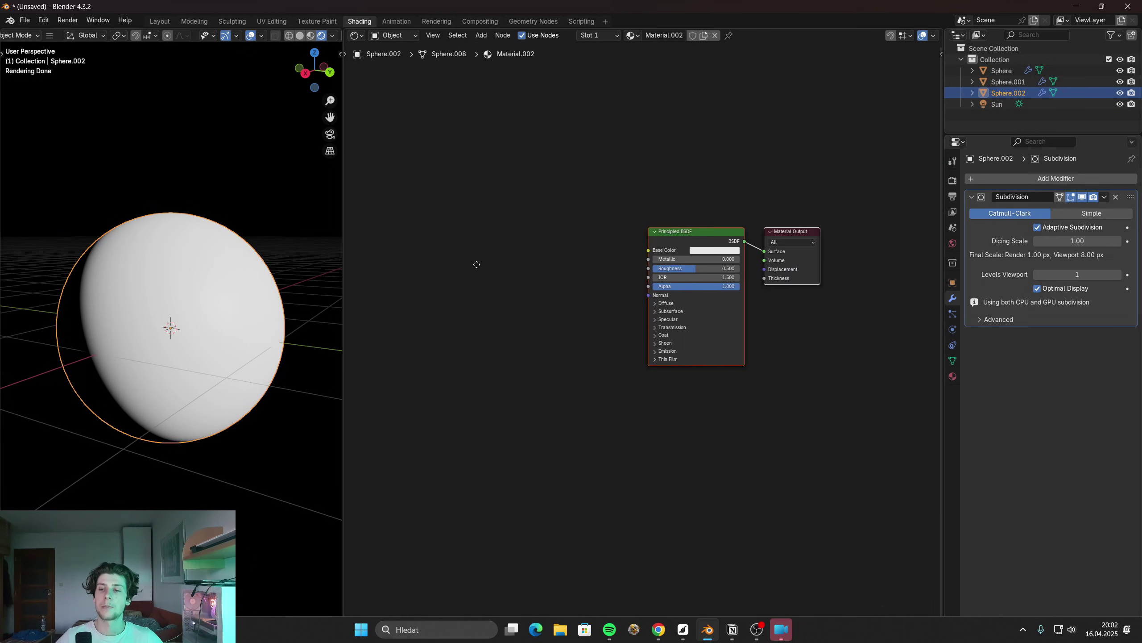
scroll(617, 201, "up", 3)
key("x")
Add a Volume Scatter node and connect it to the Volume input of the Material Output
key("shift+a")
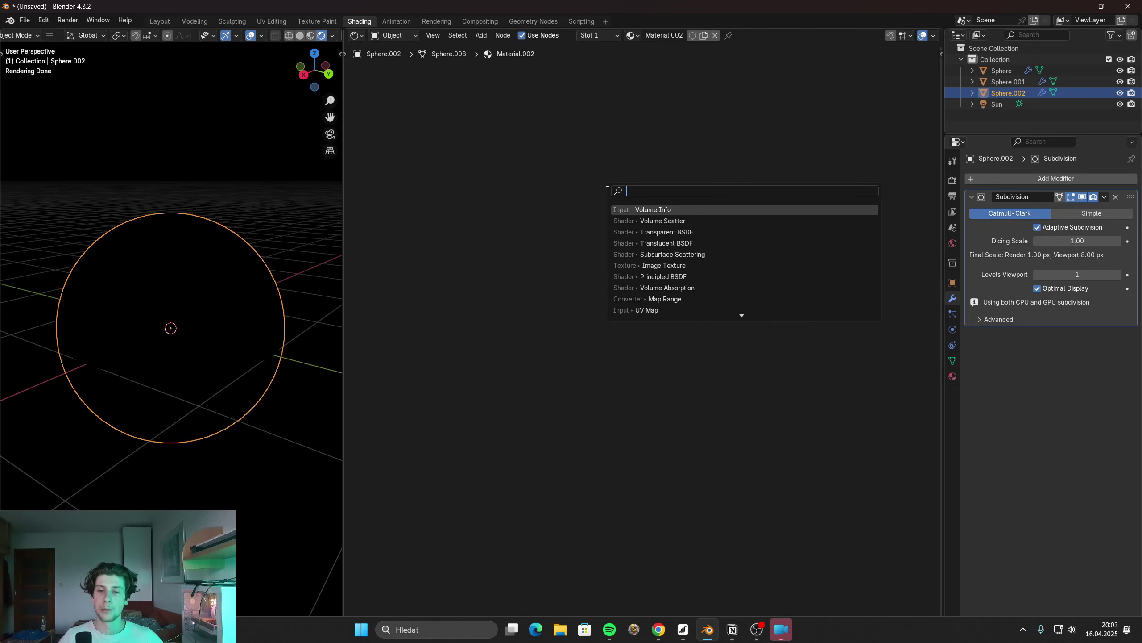
type("VOLU")
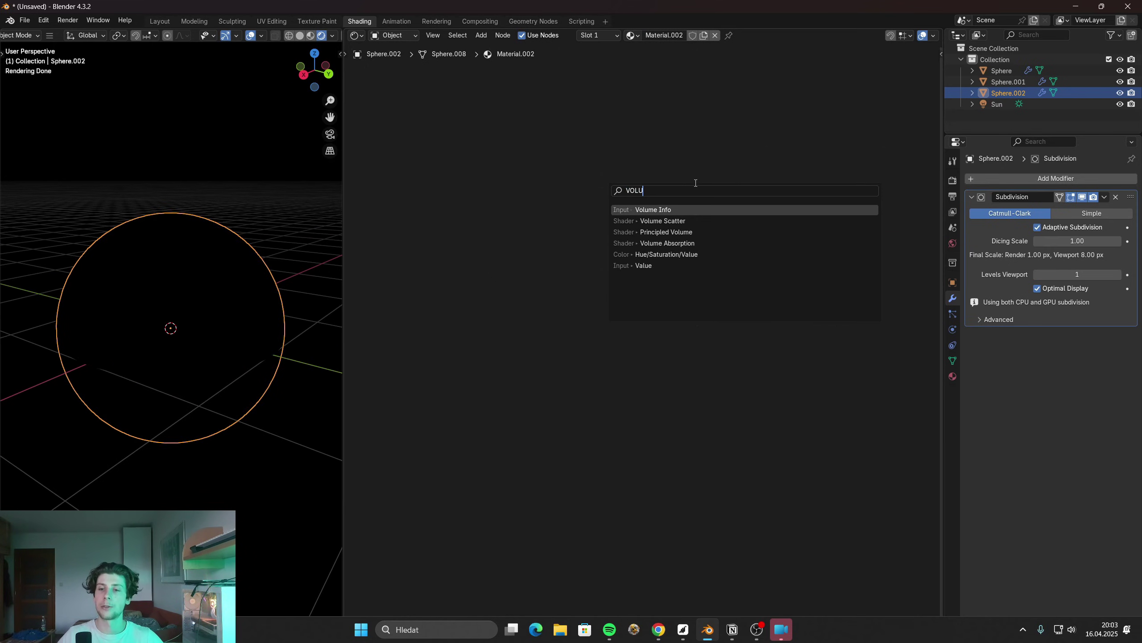
left_click(704, 221)
left_click(643, 236)
left_click_drag(718, 254, 766, 244)
Tint the Volume Scatter Color a light blue and open its Density for editing
left_click(686, 289)
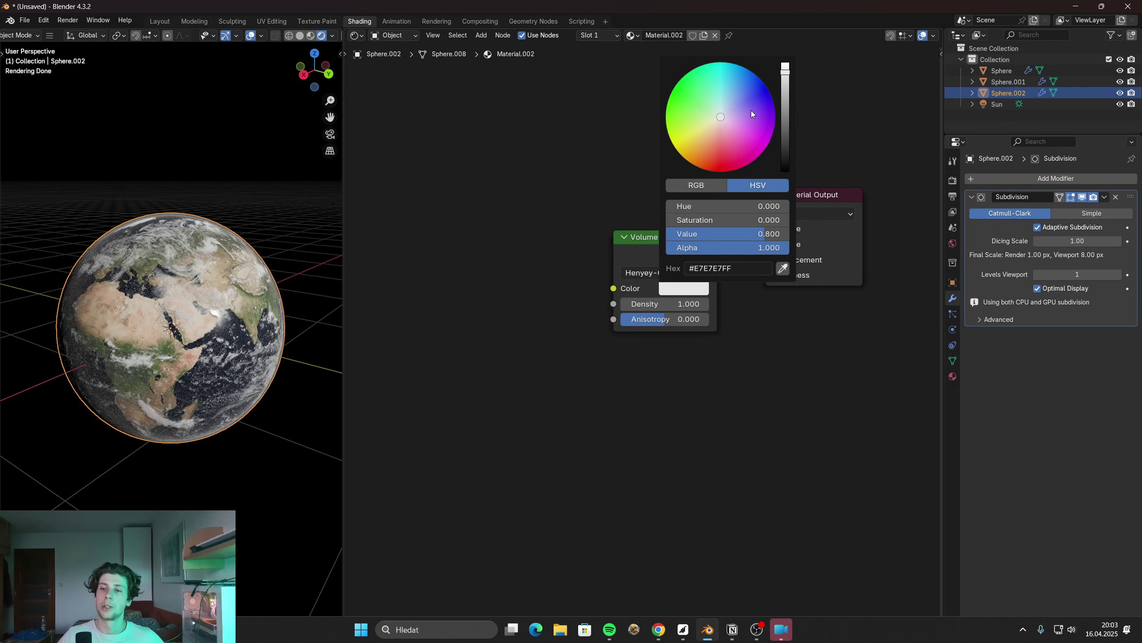
left_click_drag(738, 97, 740, 96)
left_click(648, 303)
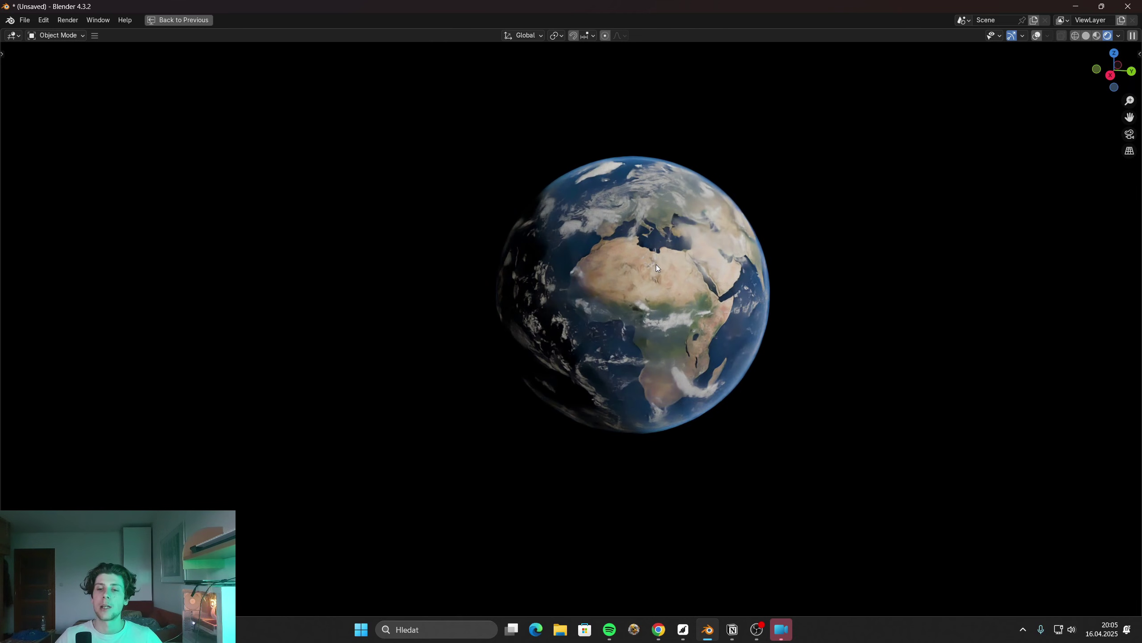
Inspect the atmosphere rim and the Earth's day and night sides in the enlarged rendered view
scroll(655, 264, "up", 5)
middle_click_drag(573, 260, 681, 271)
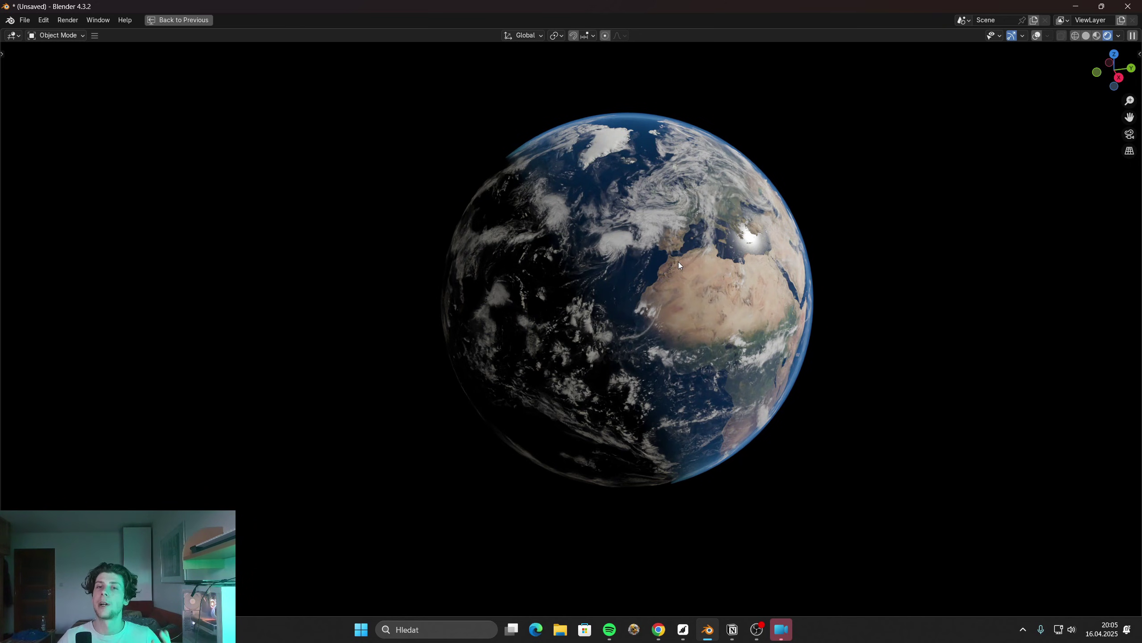
middle_click_drag(632, 312, 480, 350)
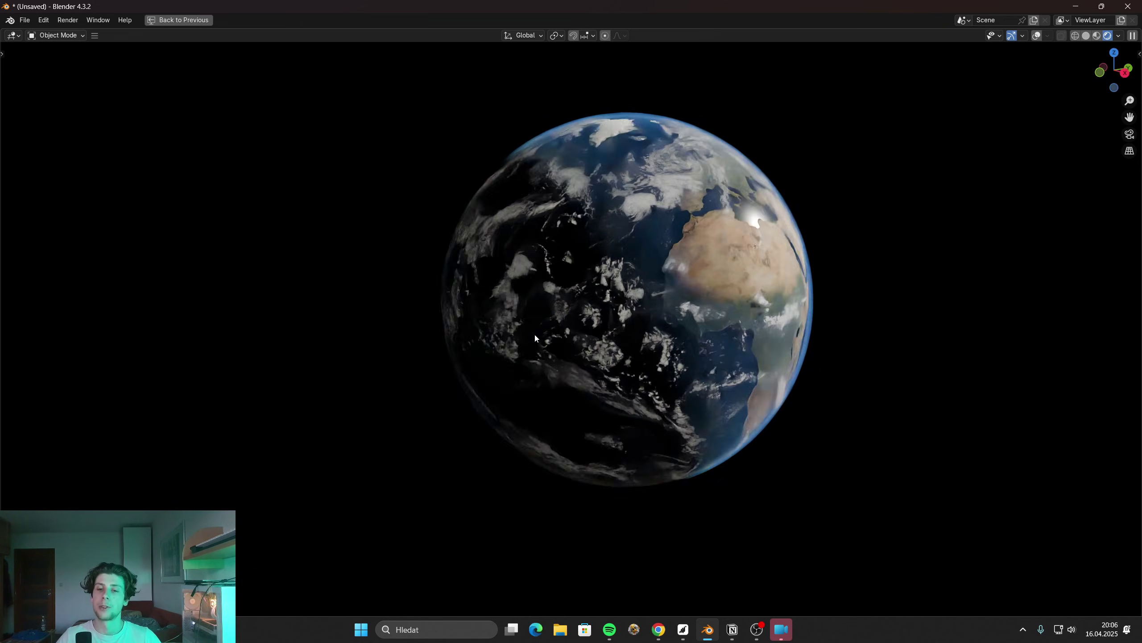
middle_click_drag(537, 336, 566, 347)
middle_click_drag(611, 285, 569, 307)
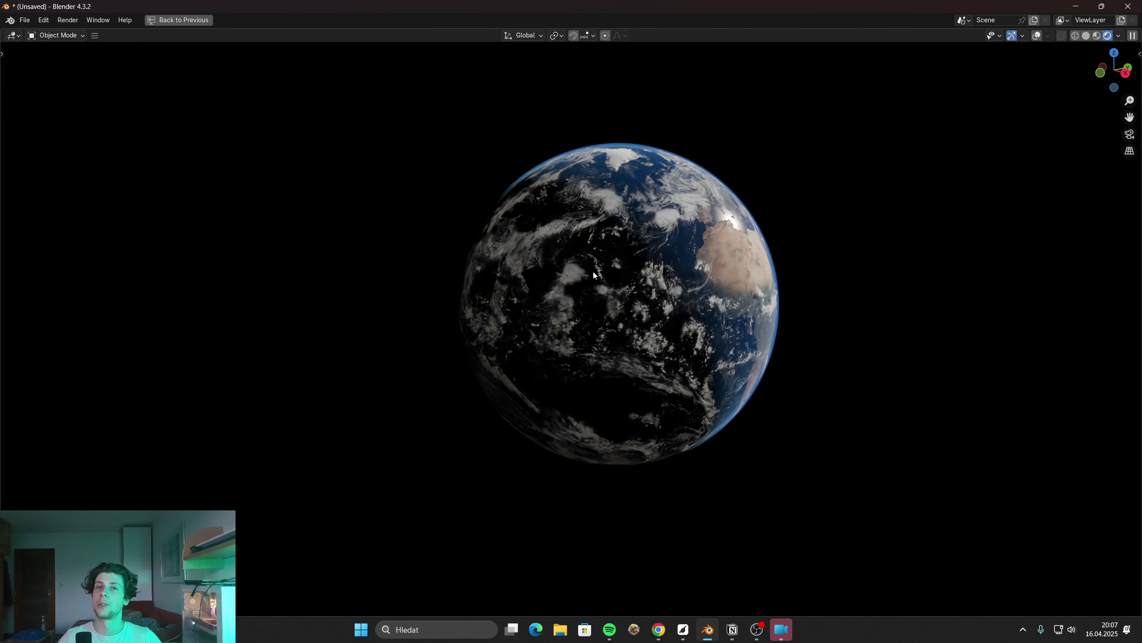
key("ctrl+space")
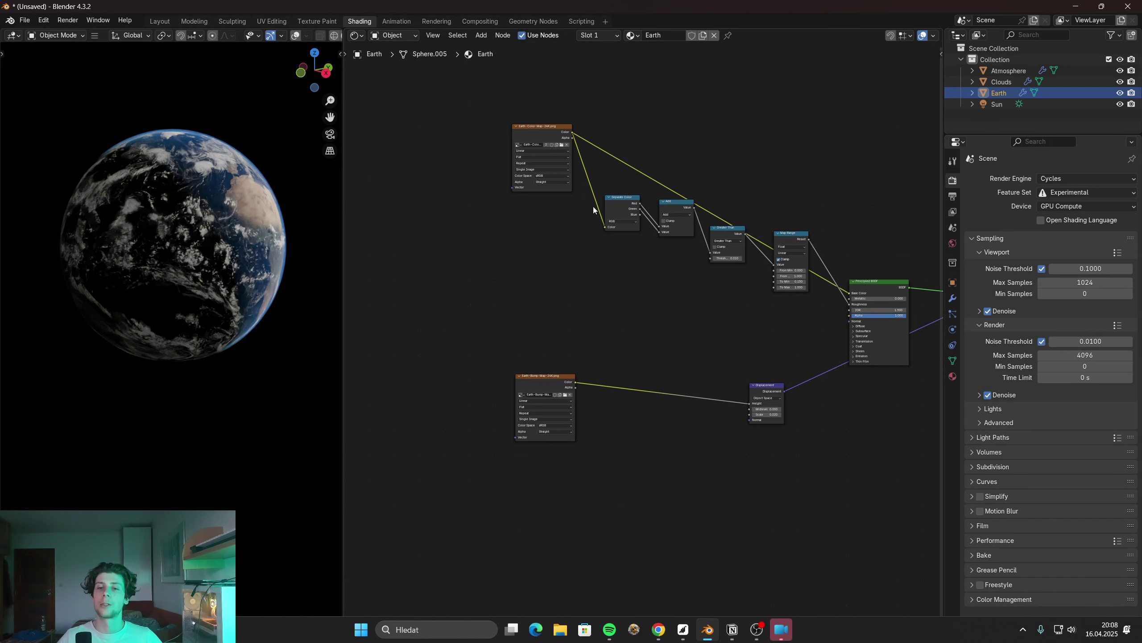
Duplicate the bump map's Image Texture node in the Earth material and load Earth-Night-Map-24K.png into the copy
scroll(594, 210, "up", 3)
middle_click_drag(587, 210, 641, 244)
key("shift+d")
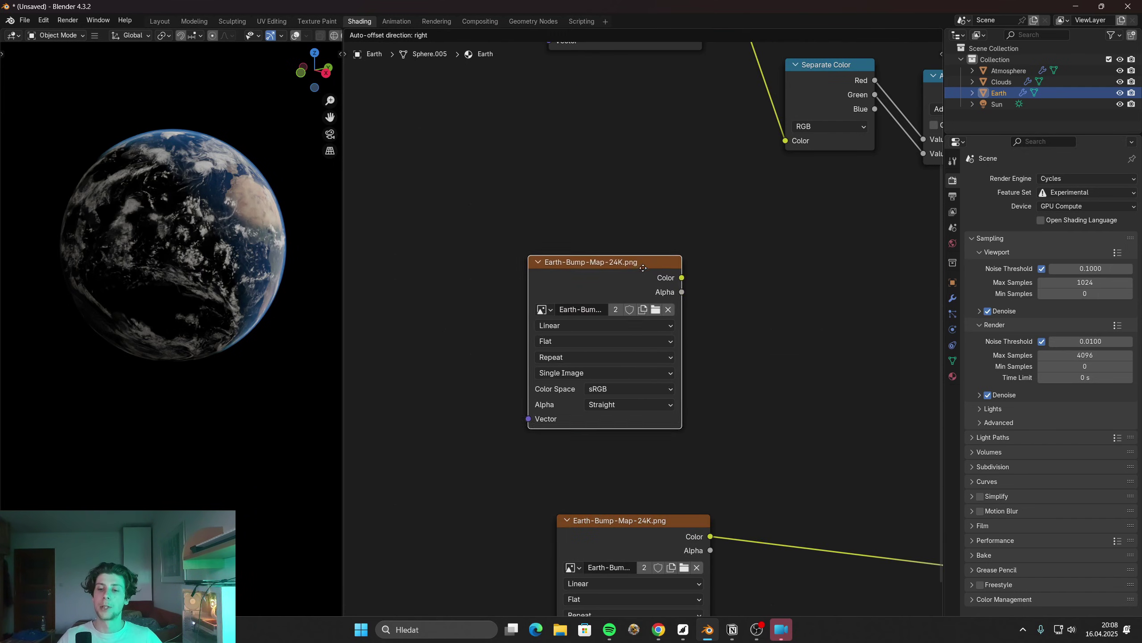
left_click(652, 237)
scroll(655, 275, "up", 1)
left_click(666, 271)
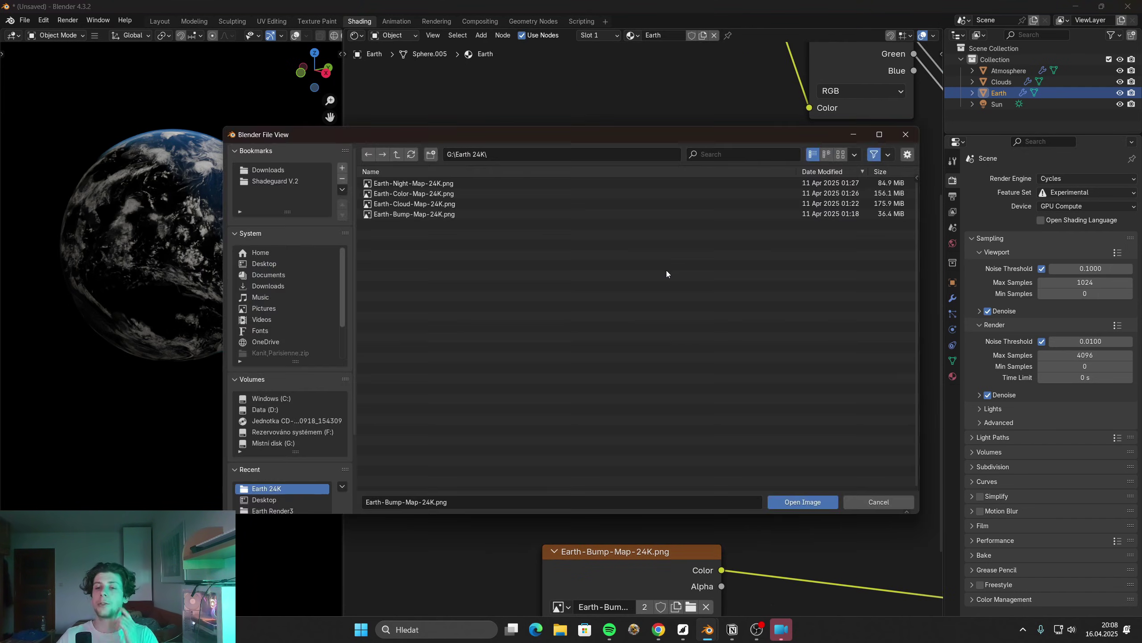
double_click(459, 183)
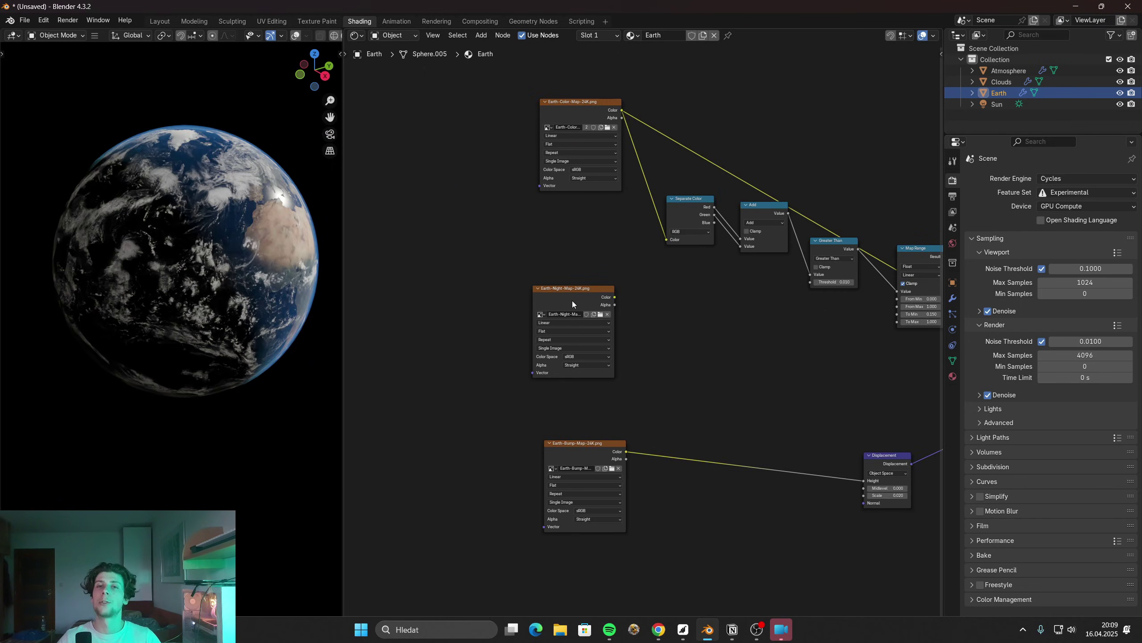
Add a Texture Coordinate node beside the night map and set its Object to Sun
scroll(572, 300, "up", 1)
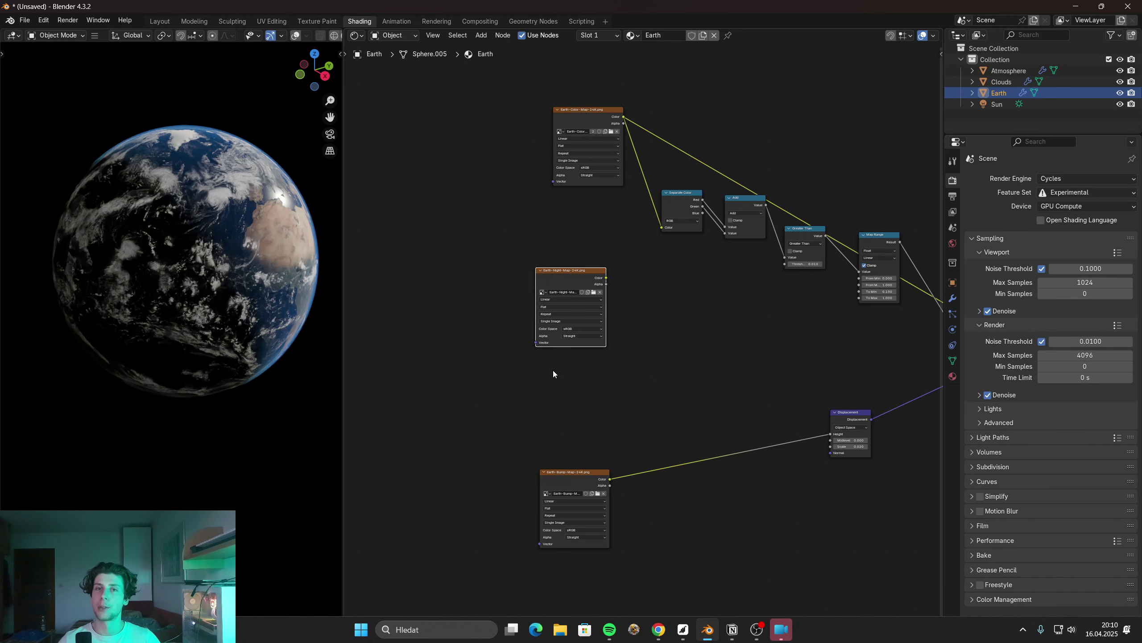
scroll(570, 373, "up", 1)
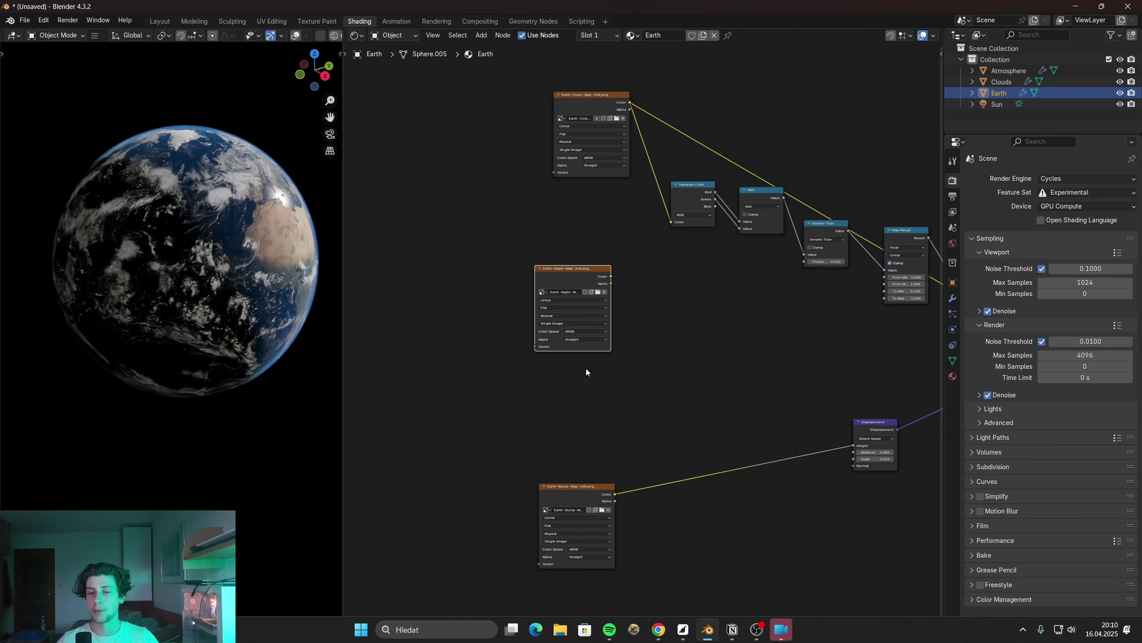
middle_click_drag(637, 336, 645, 337)
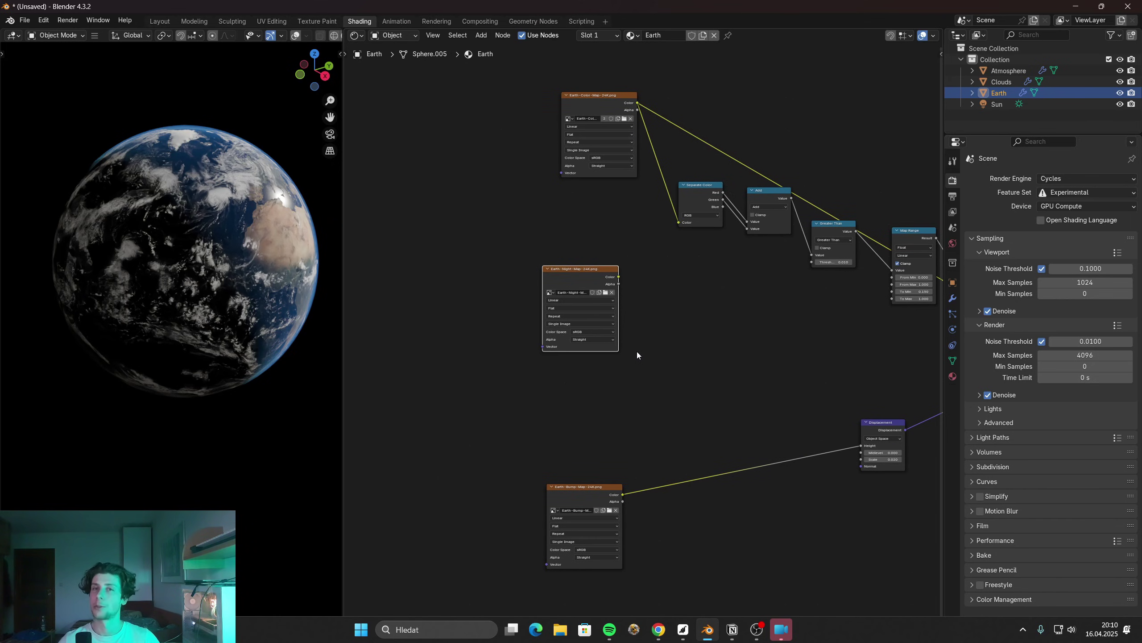
scroll(637, 352, "up", 3)
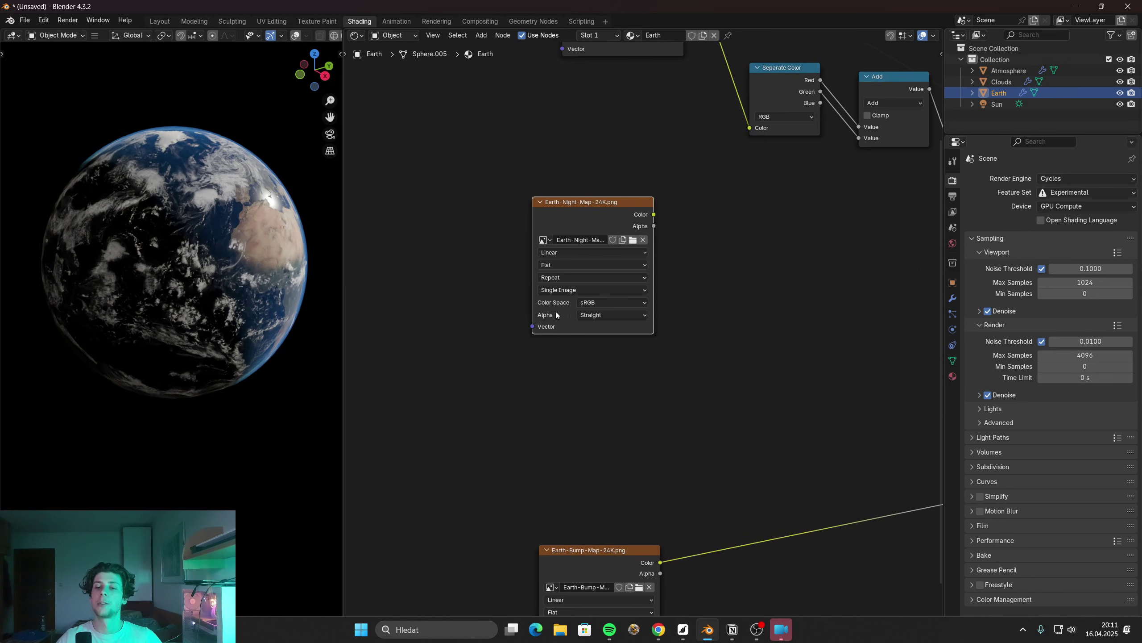
scroll(498, 262, "down", 1)
key("shift+a")
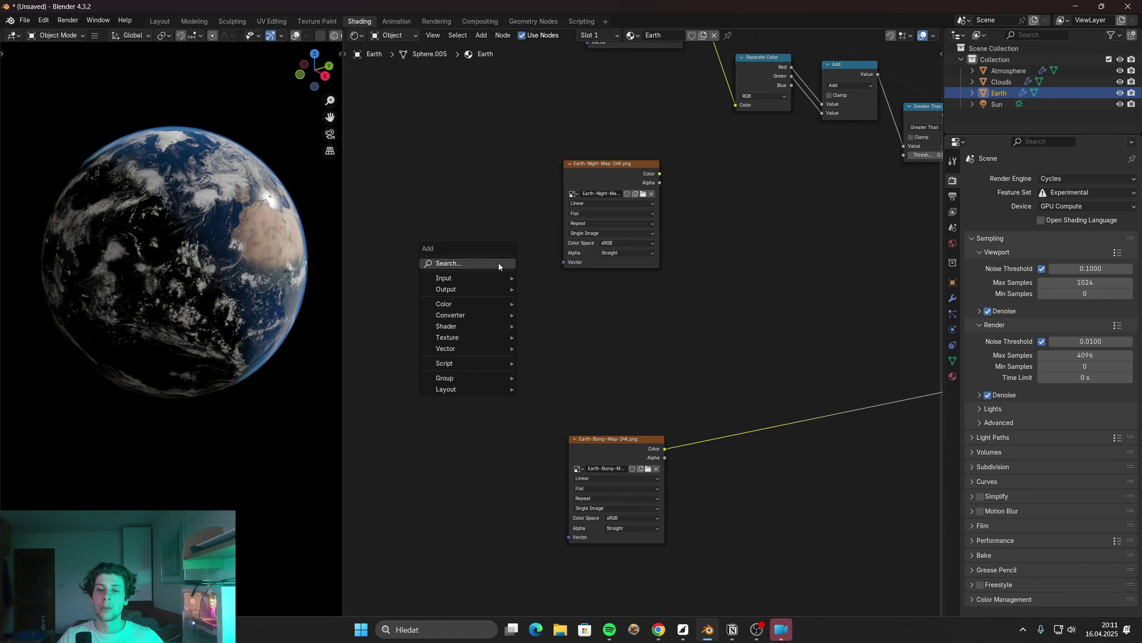
type("texture coor")
key("Return")
scroll(504, 270, "up", 4)
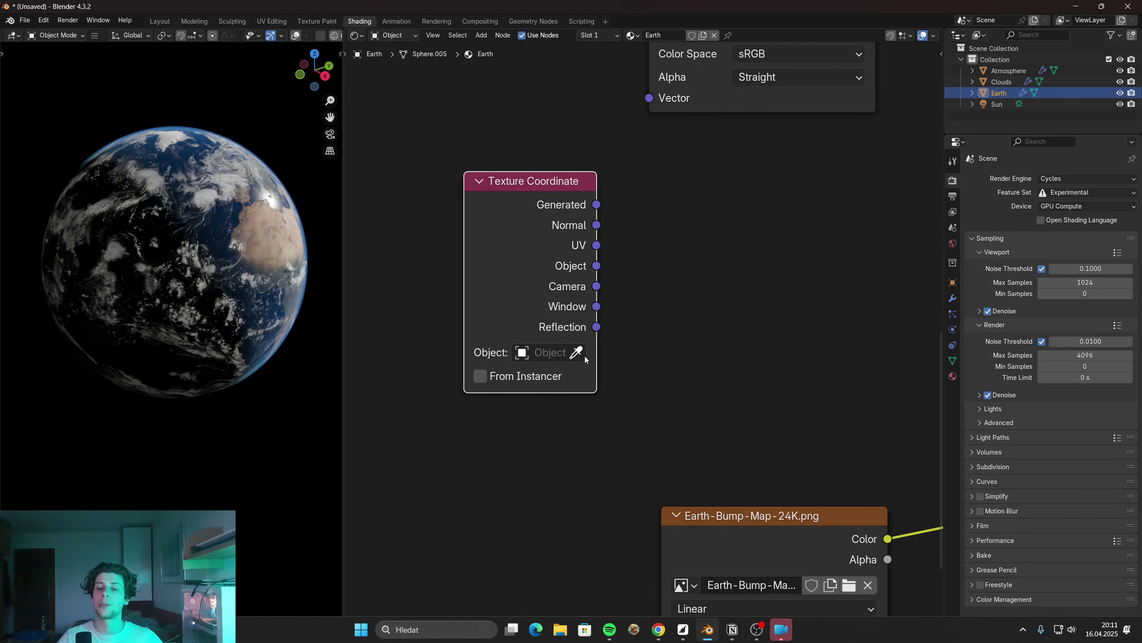
left_click(577, 353)
left_click(997, 102)
Feed the Texture Coordinate's Object output into a new Normal node and preview the node's Dot output
middle_click_drag(622, 260, 681, 269)
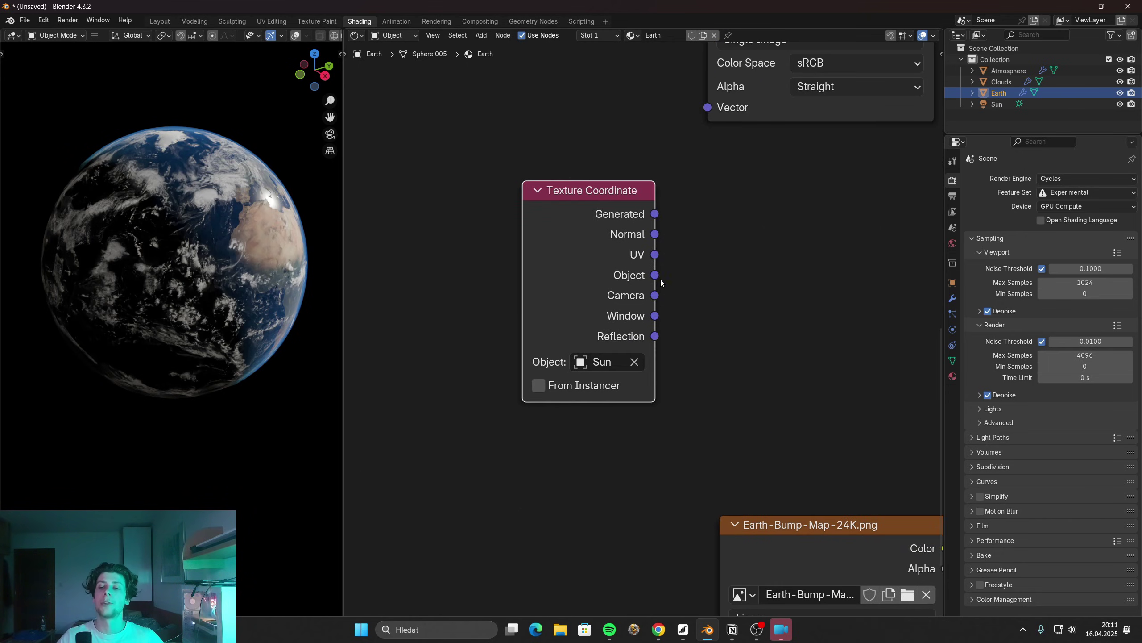
left_click_drag(655, 275, 714, 247)
type("norm")
key("Return")
scroll(670, 293, "down", 2)
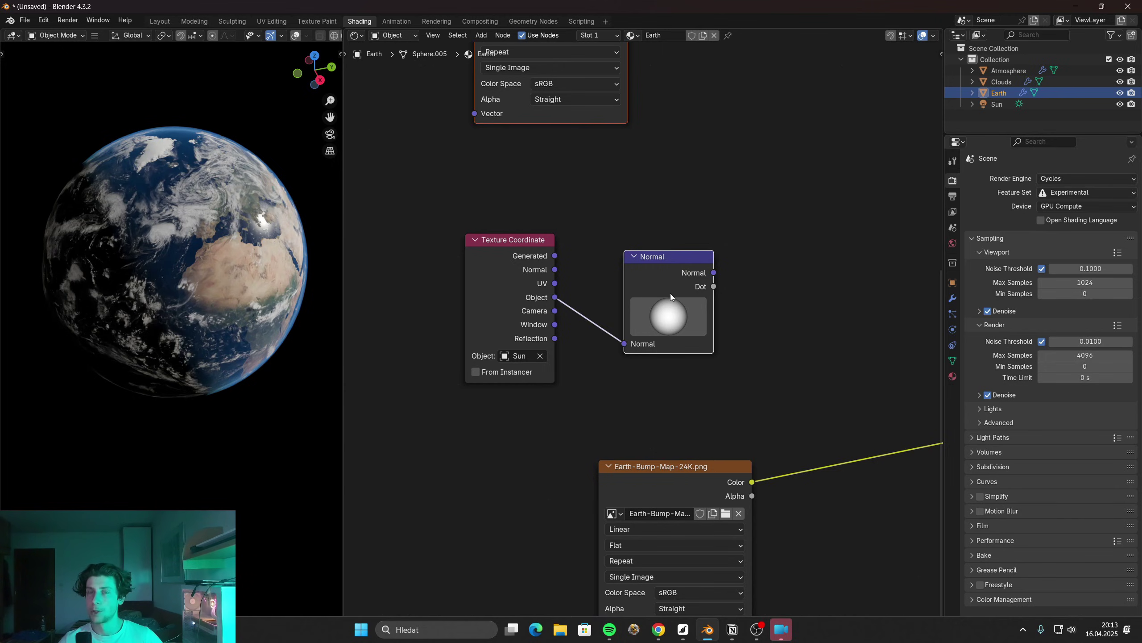
left_click(683, 286, "ctrl+shift")
left_click(684, 285, "ctrl+shift")
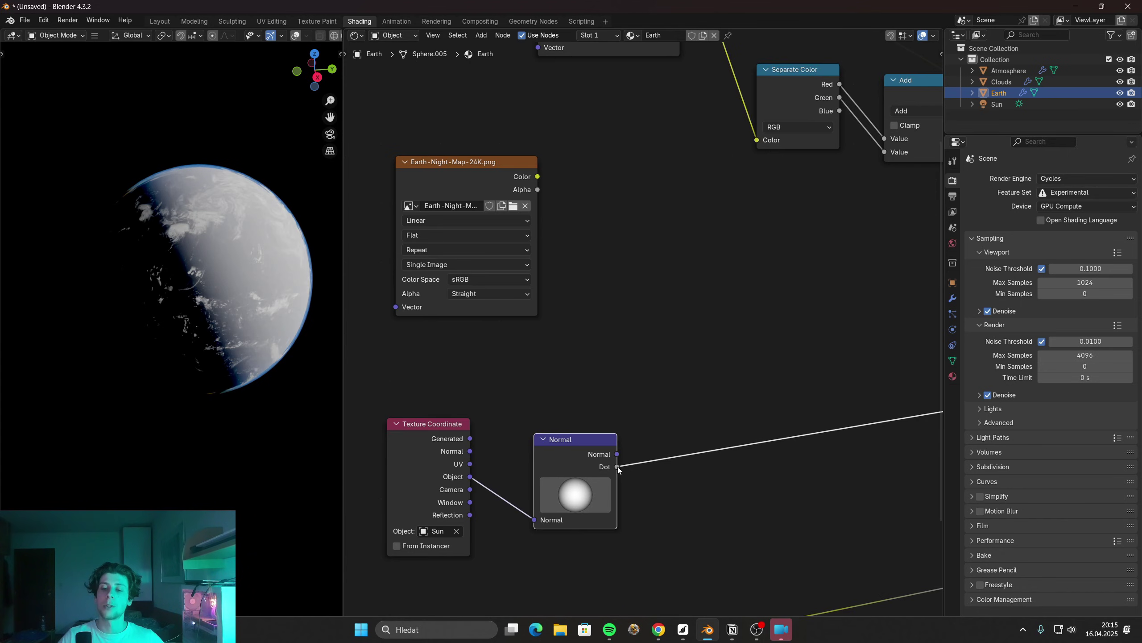
Multiply the Normal node's Dot output by the night map's Color and feed the result into the Earth shader
left_click_drag(616, 467, 785, 276)
type("mu")
key("Return")
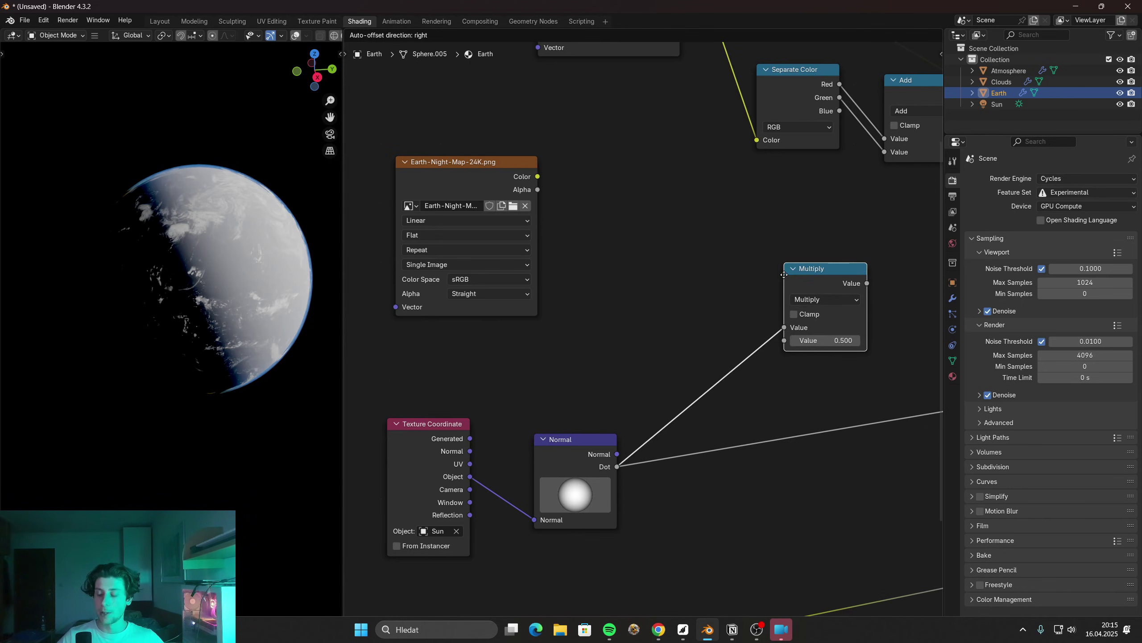
left_click(798, 248)
left_click_drag(540, 177, 794, 299)
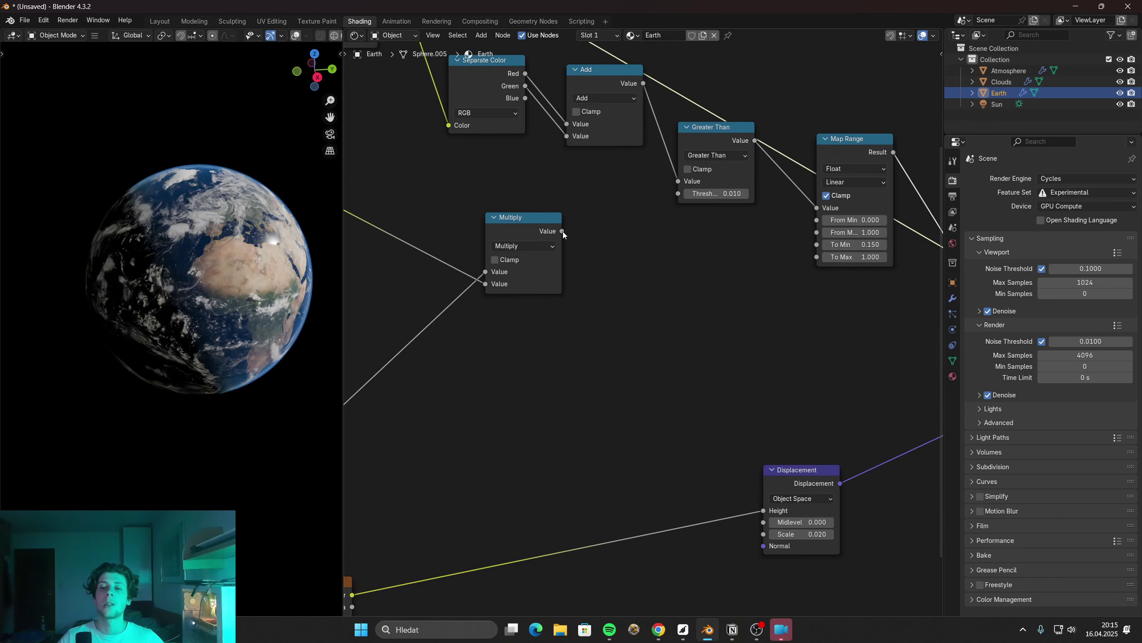
left_click_drag(563, 230, 700, 434)
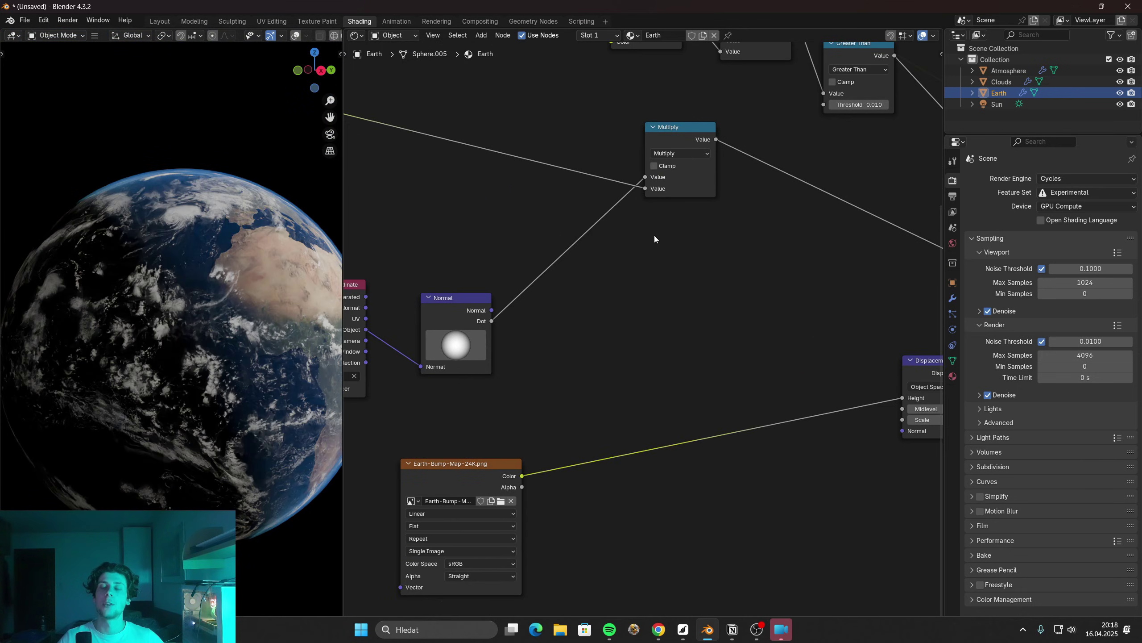
Insert a Map Range node between the Normal node's Dot output and the Multiply node
key("shift+a")
left_click(656, 239)
type("map")
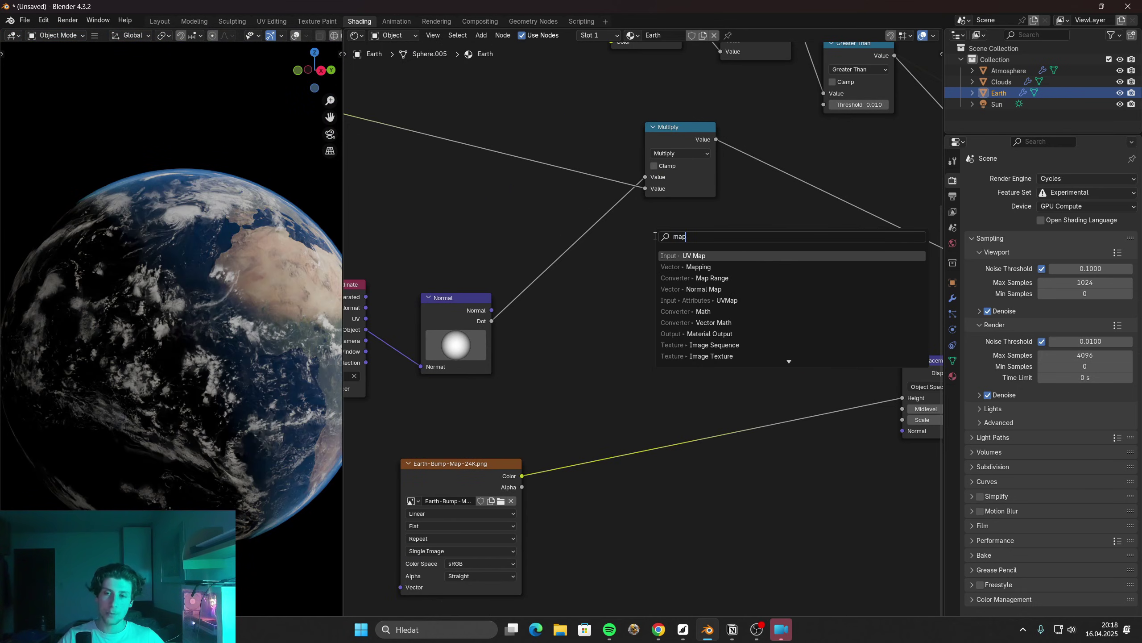
left_click(666, 277)
left_click(560, 216)
Invert the new Map Range by setting To Min to 1 and To Max to 0
scroll(560, 216, "up", 3)
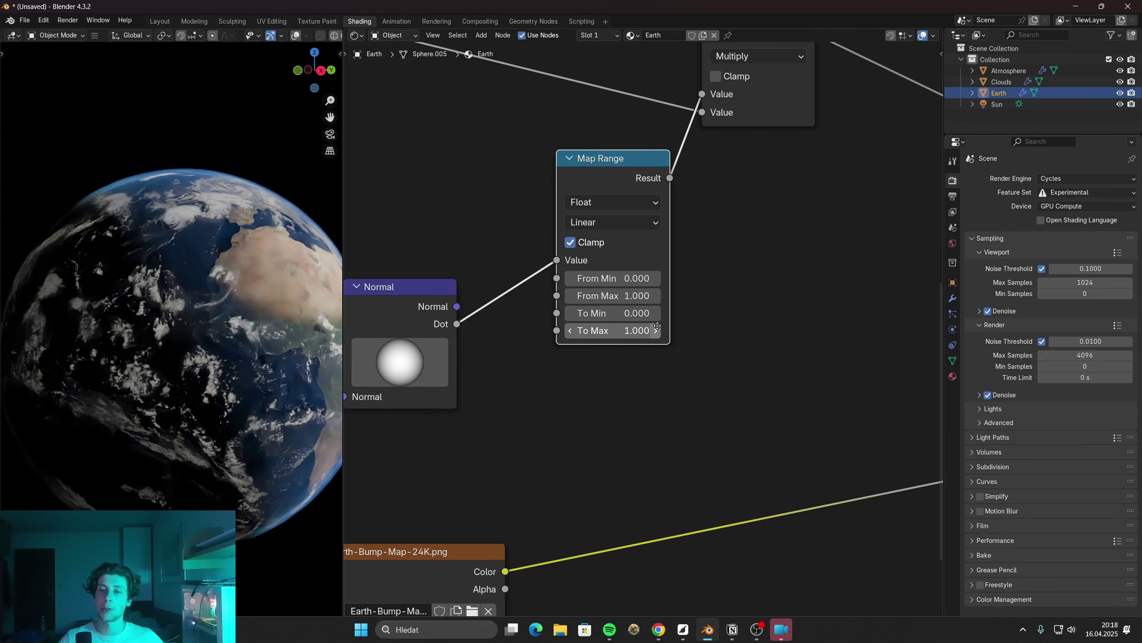
scroll(645, 337, "up", 2)
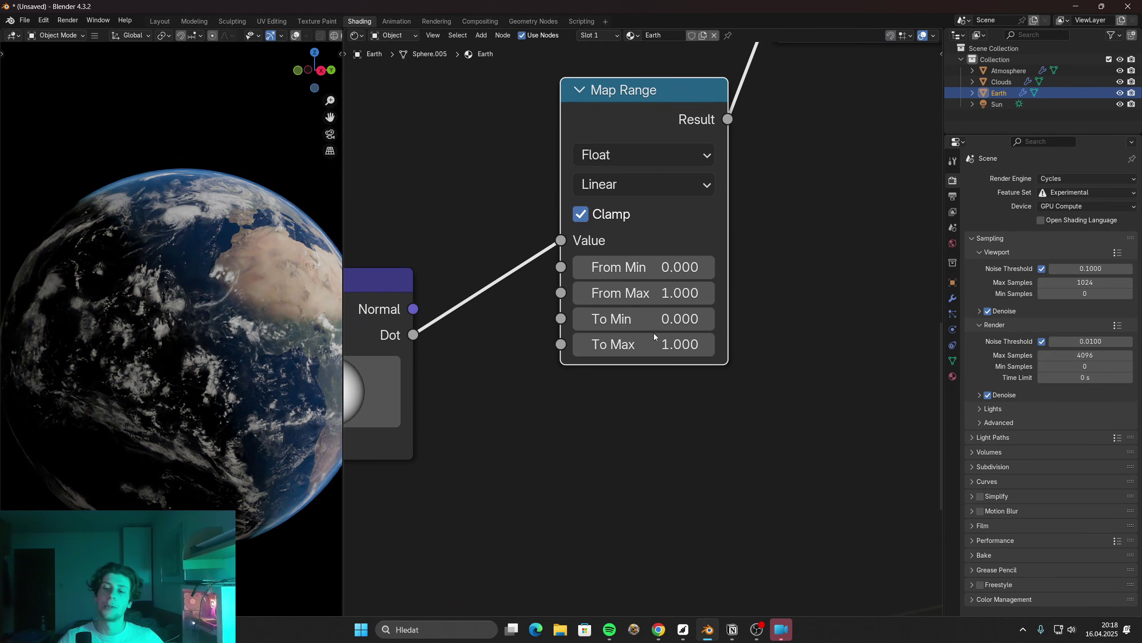
left_click(679, 318)
type("1")
key("Return")
left_click(663, 343)
type("0")
key("Return")
In the enlarged viewport, scale the Sun light down slightly, rotate it freely in trackball mode and start moving it
key("ctrl+space")
key("r")
key("r")
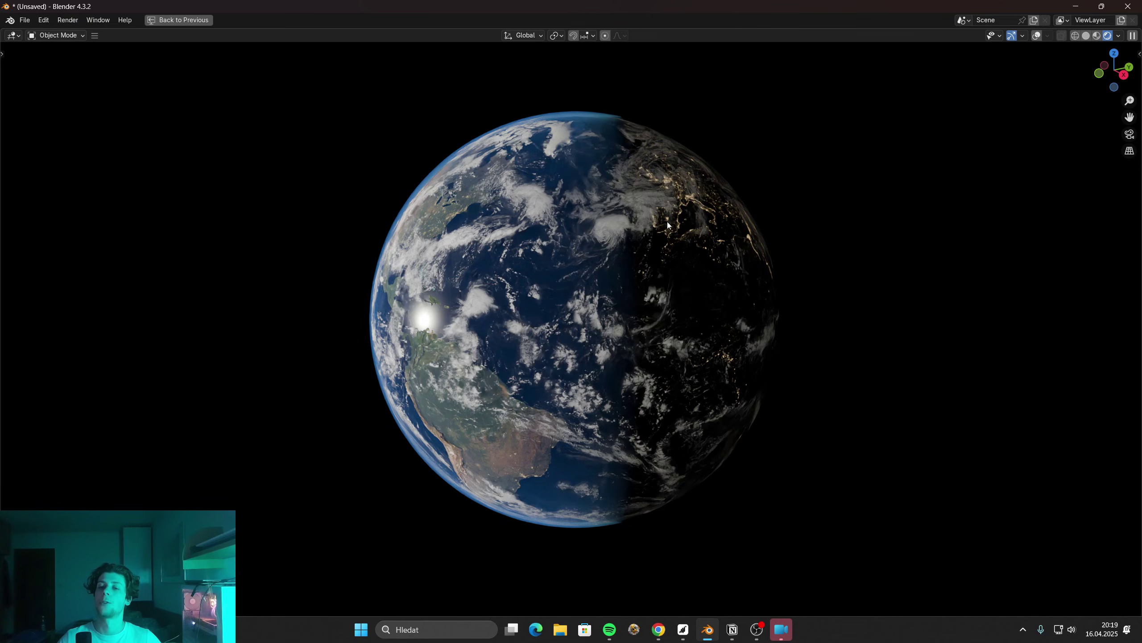
key("s")
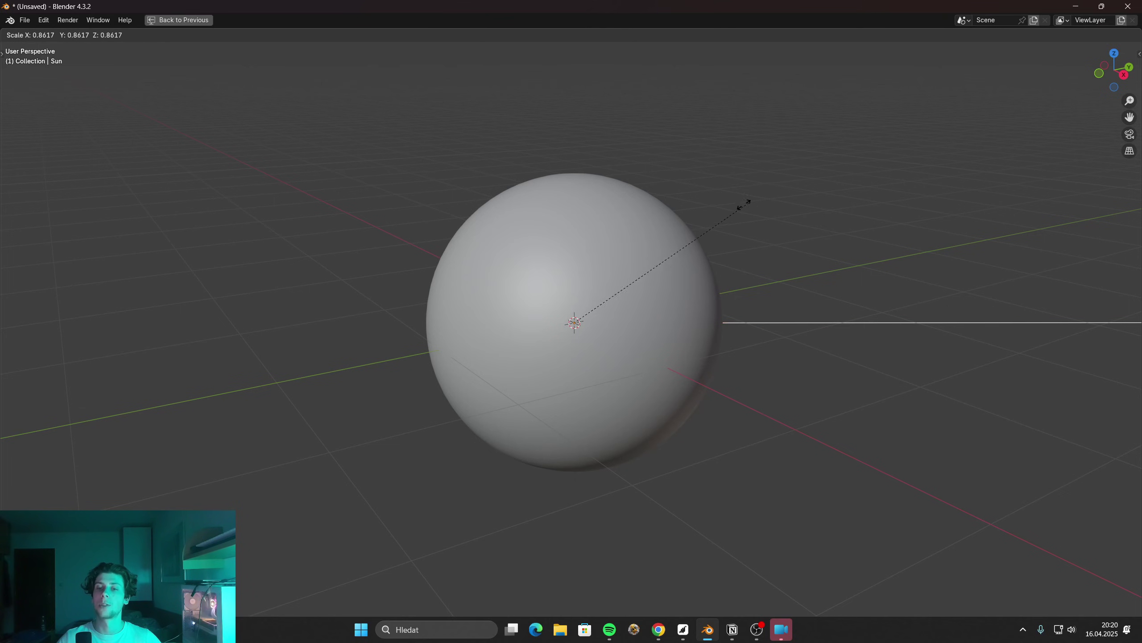
left_click(728, 192)
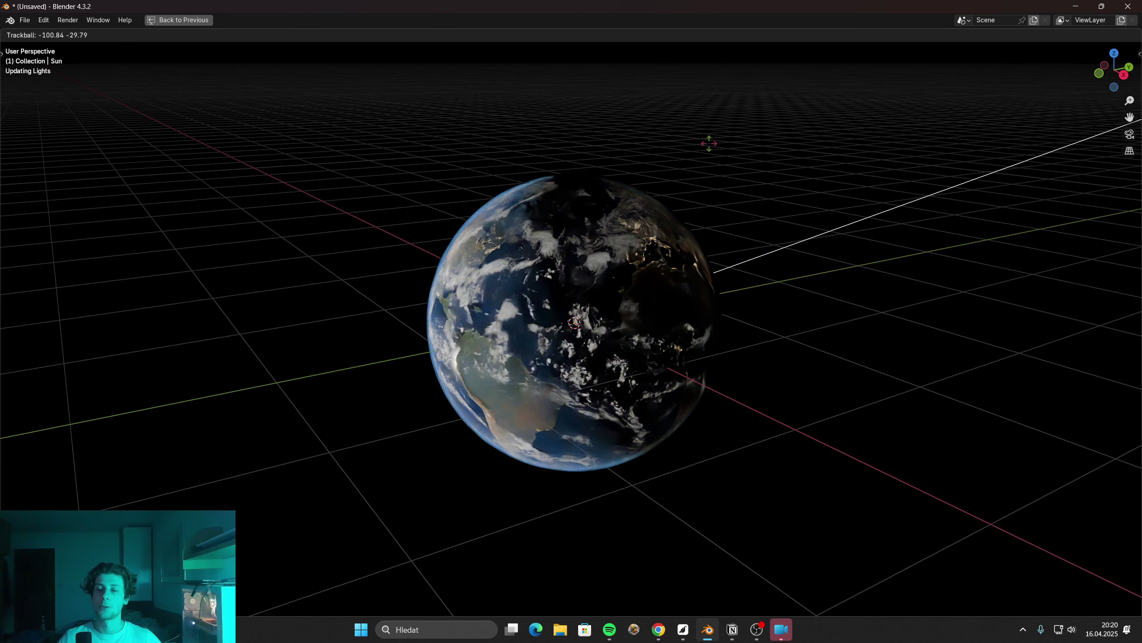
left_click(701, 215)
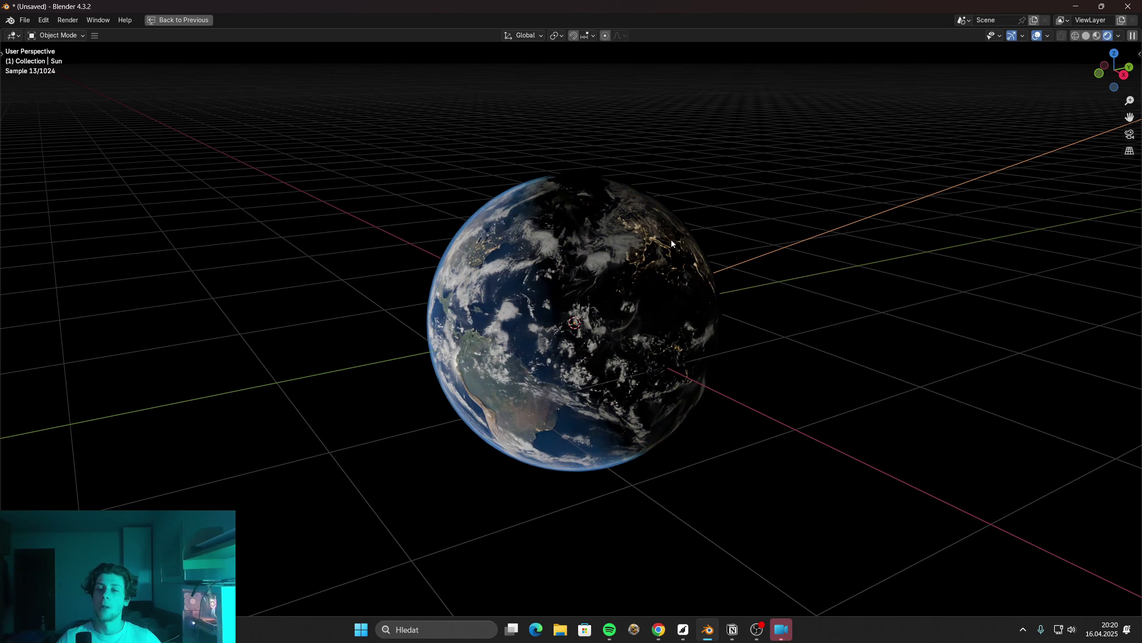
key("g")
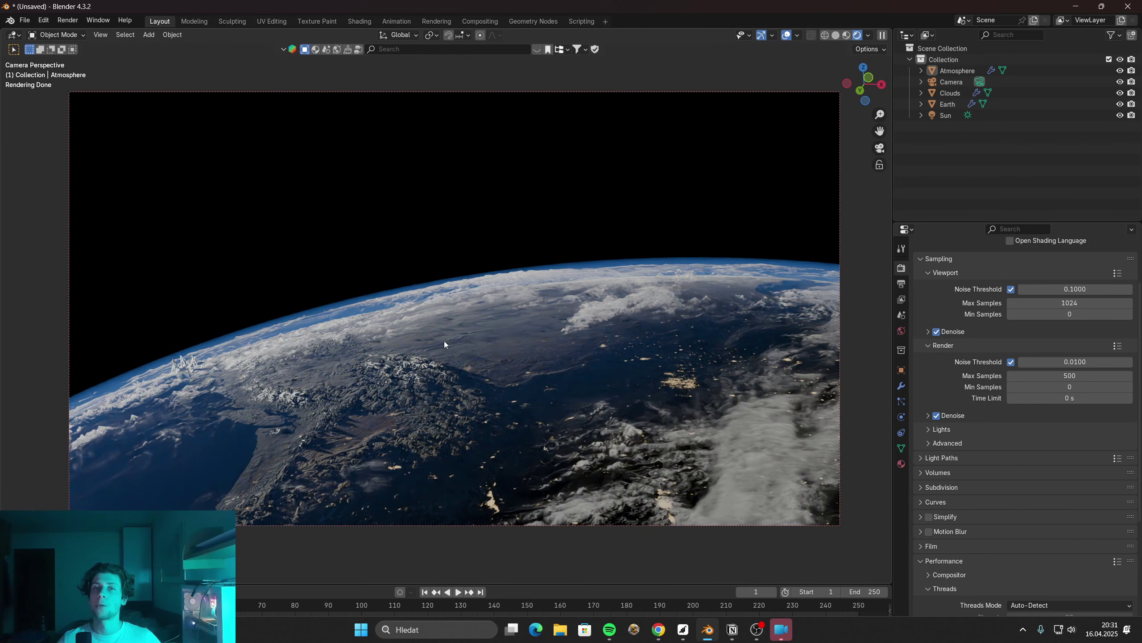
Duplicate the Atmosphere sphere in place and open the copy's shader nodes for editing
left_click(445, 341)
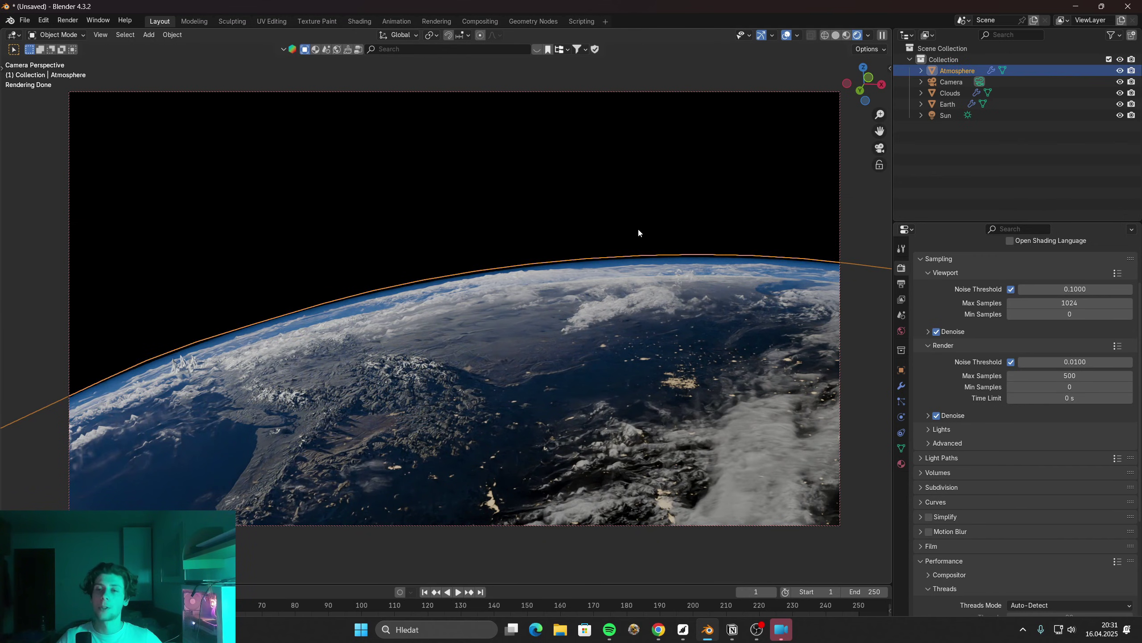
key("shift+d")
key("Escape")
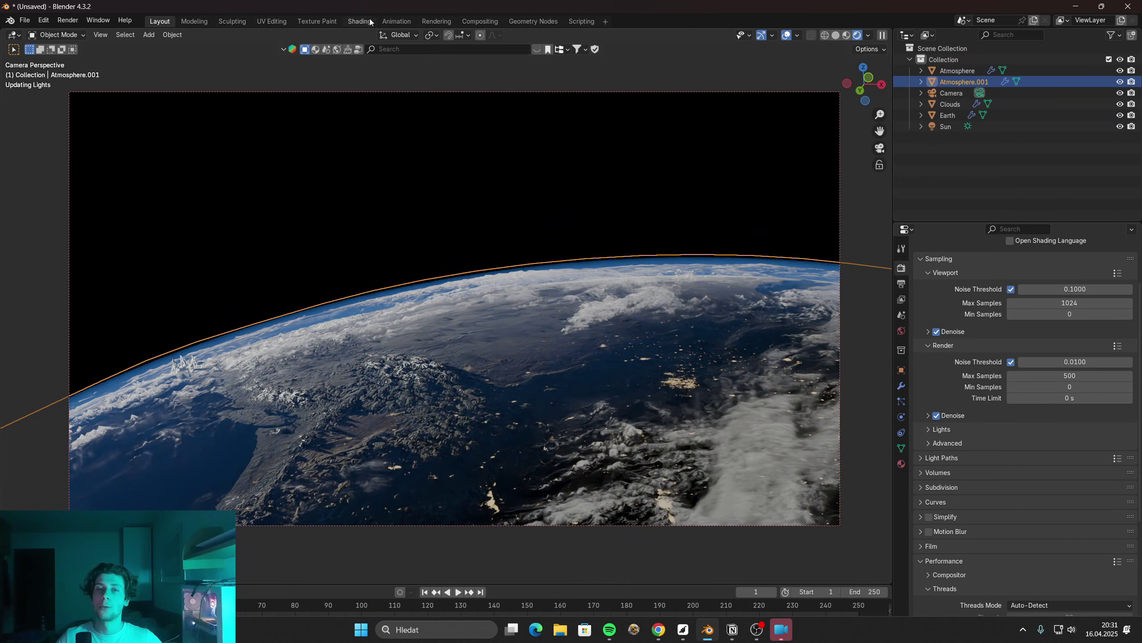
left_click(371, 21)
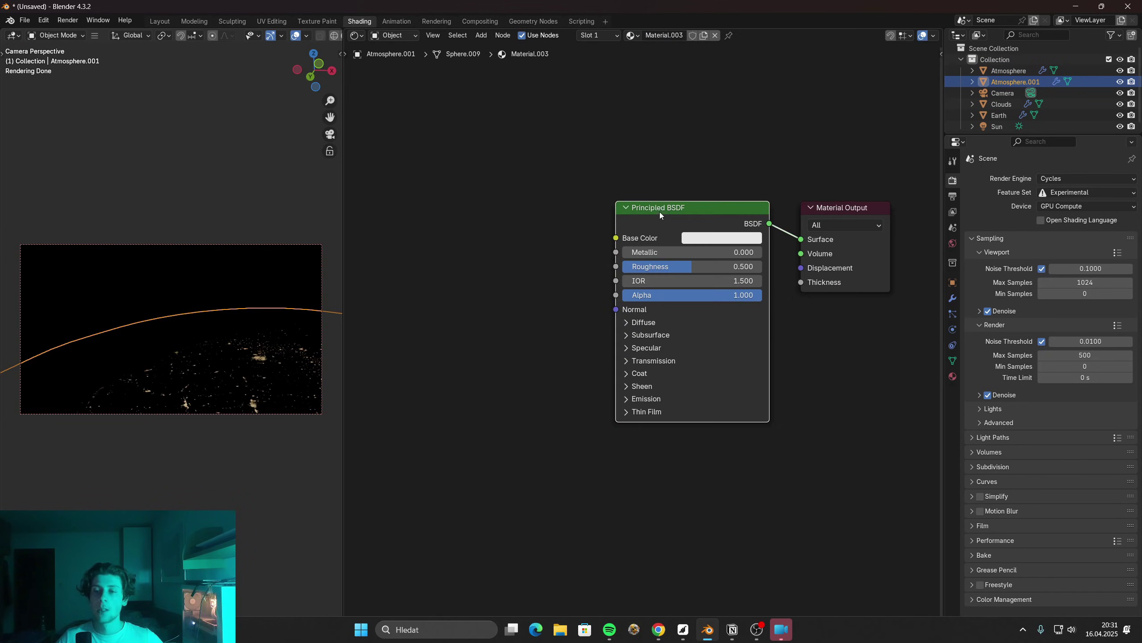
Replace the Atmosphere copy's Principled BSDF with a Transparent BSDF node
key("x")
key("shift+a")
type("tr")
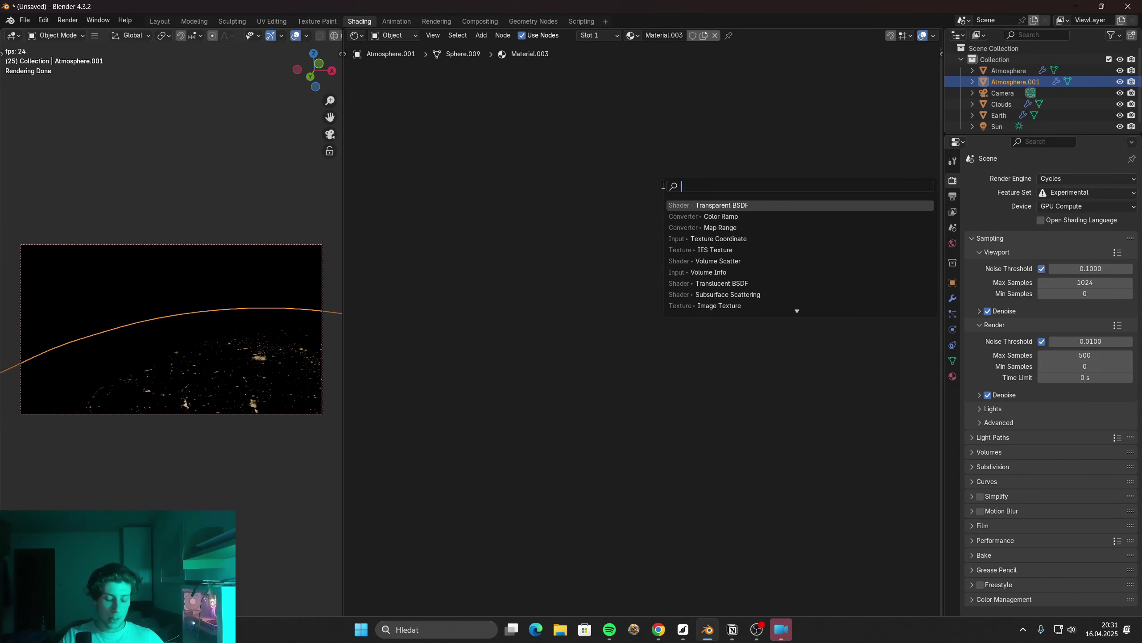
type("anspa")
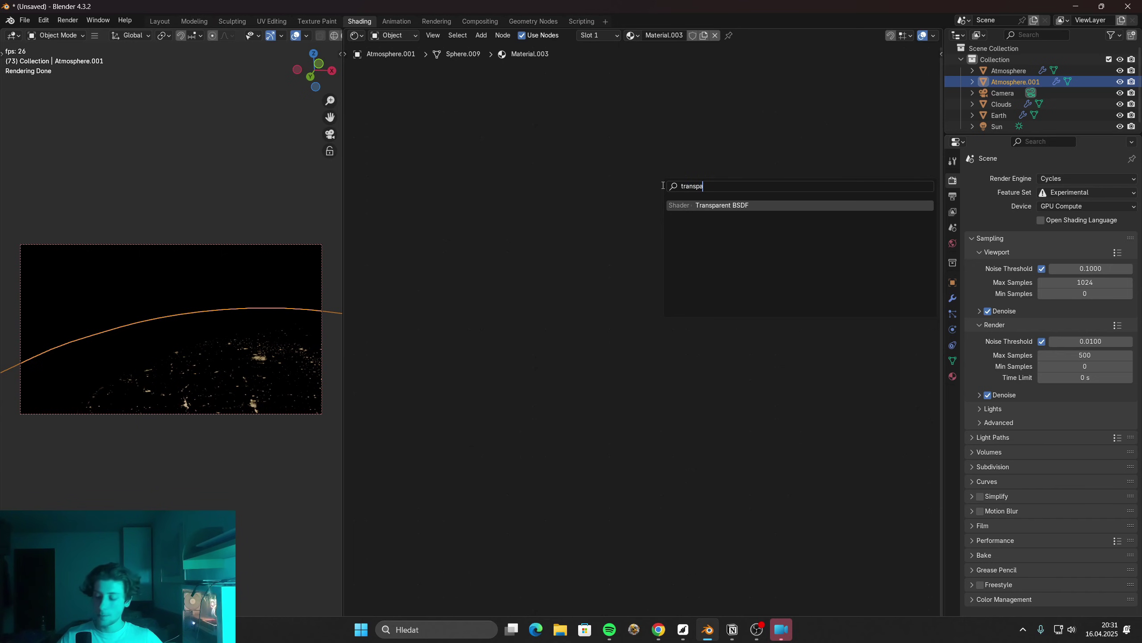
key("Return")
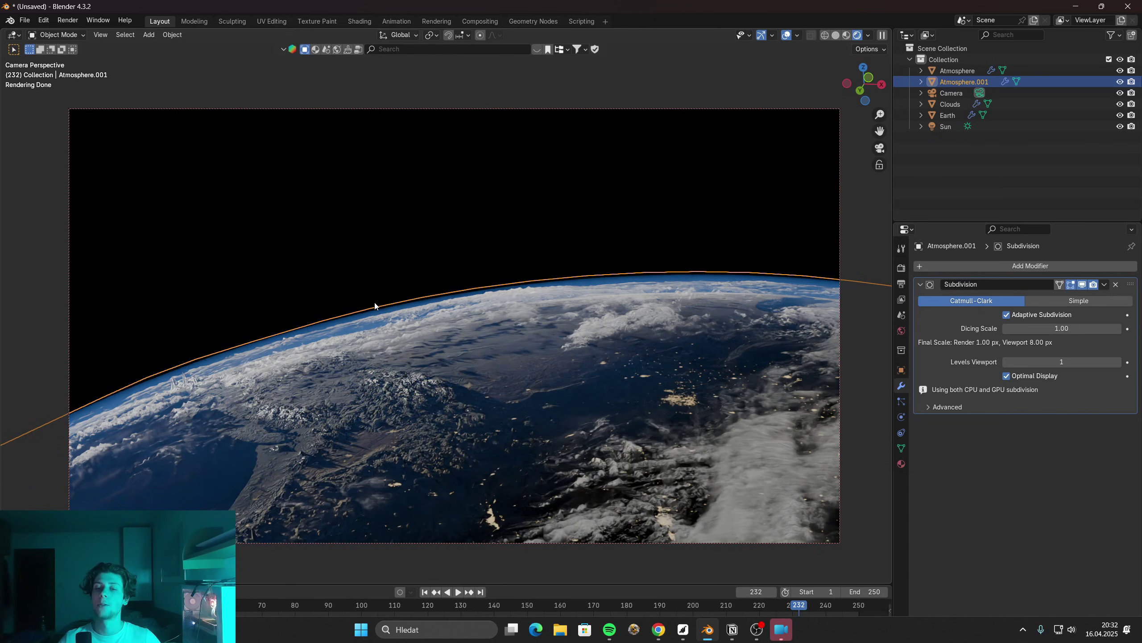
Rename the Atmosphere.001 object as Glare and move it into a new collection named Glare
double_click(964, 81)
type("Glare")
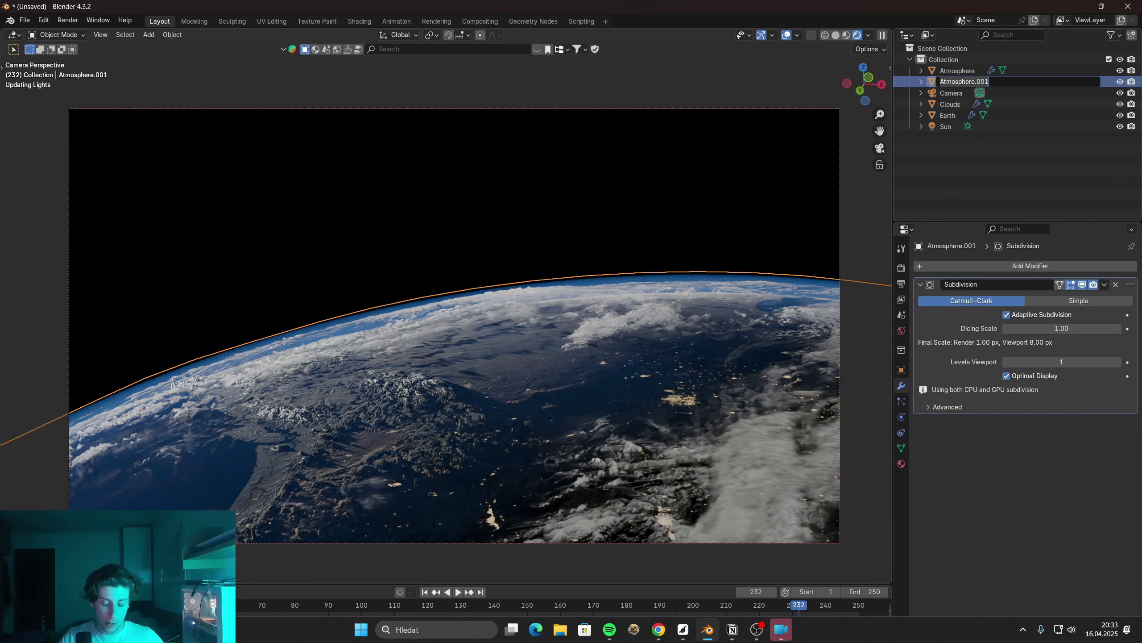
key("Return")
key("m")
left_click(653, 110)
type("Glare")
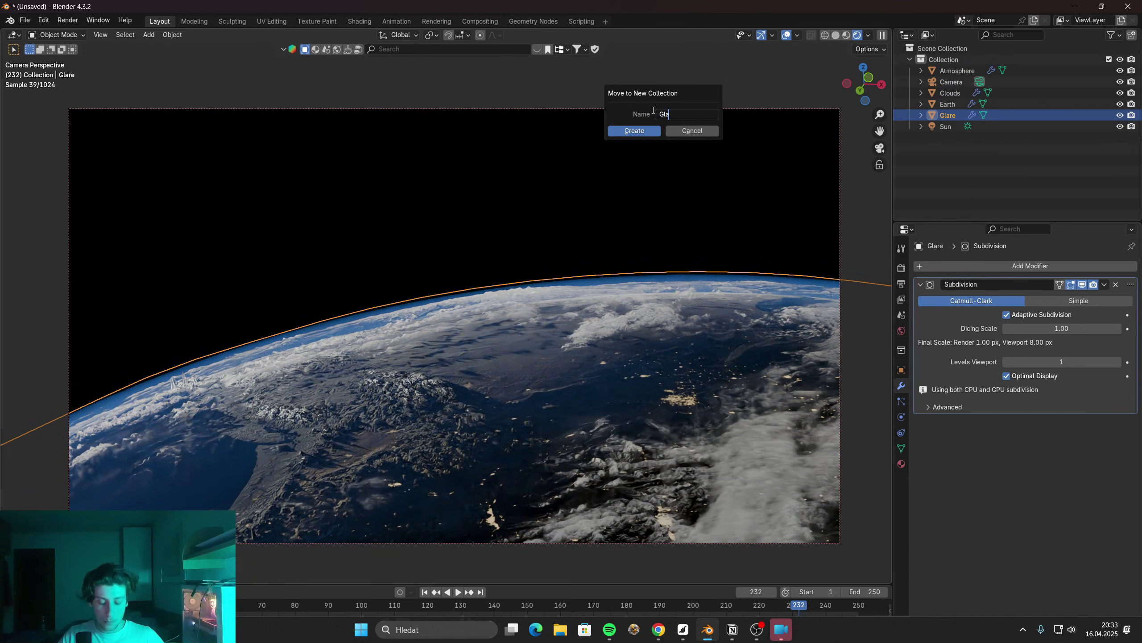
key("Return")
Move the Atmosphere, Camera, Clouds, Earth and Sun objects into a new collection named Earth
left_click(947, 115)
left_click(955, 73, "shift")
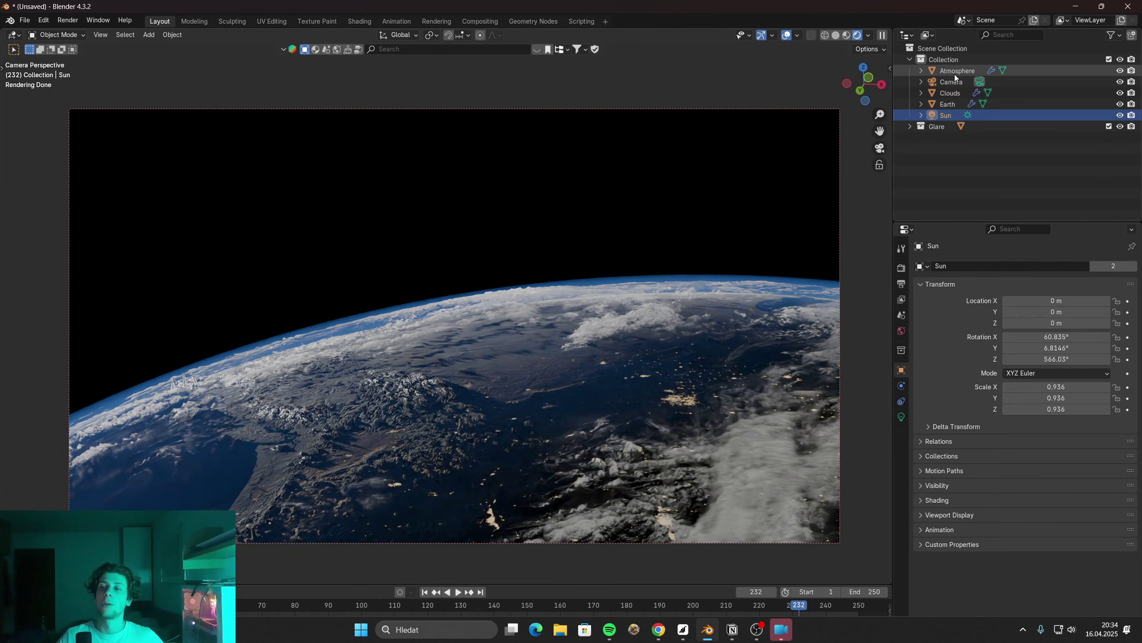
key("m")
left_click(647, 186)
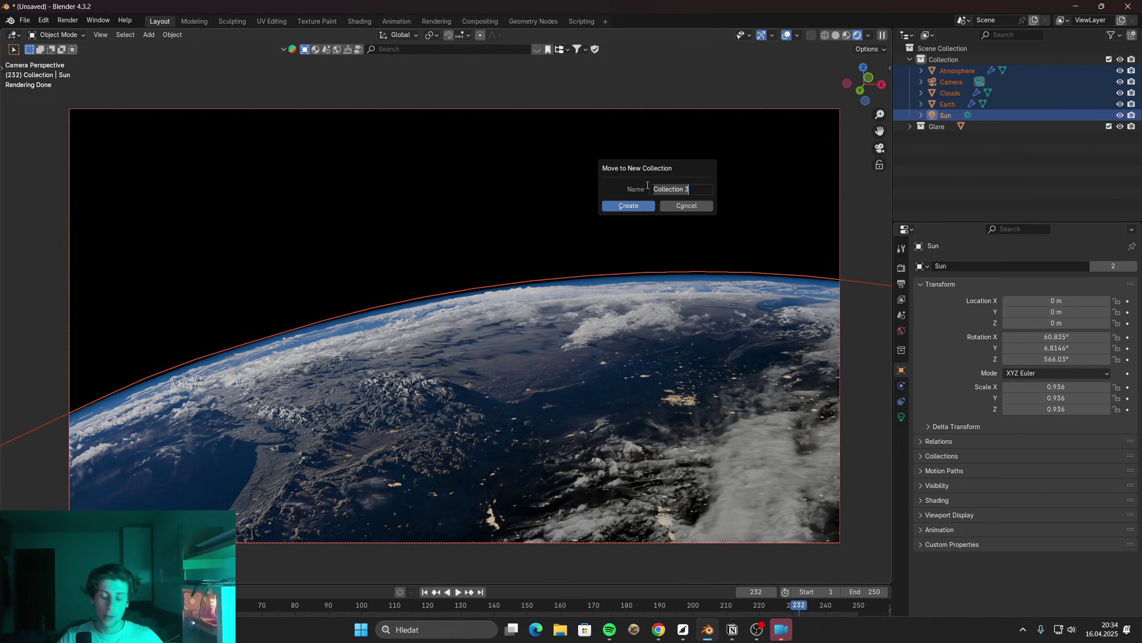
type("Ear")
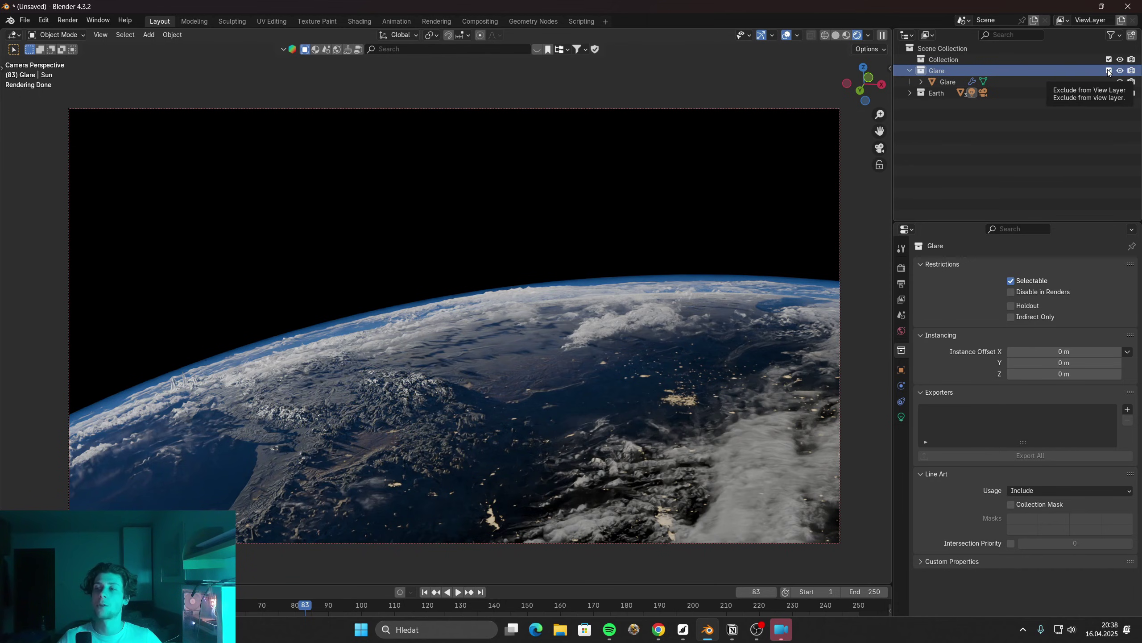
Exclude the Glare collection from the current view layer and create a new view layer
left_click(1108, 71)
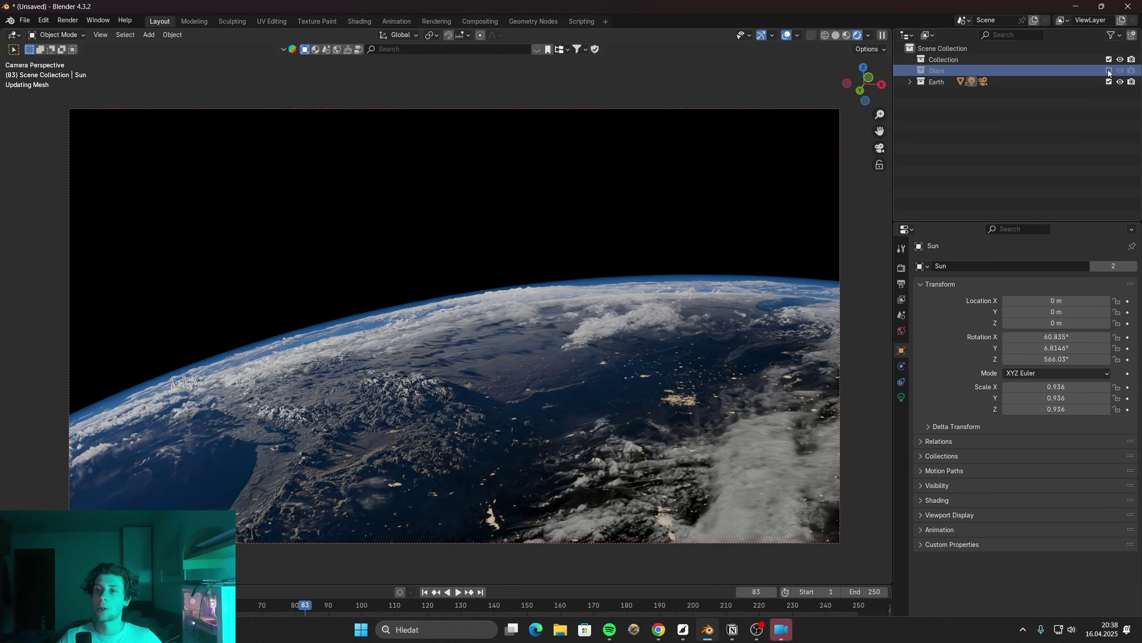
left_click(1122, 20)
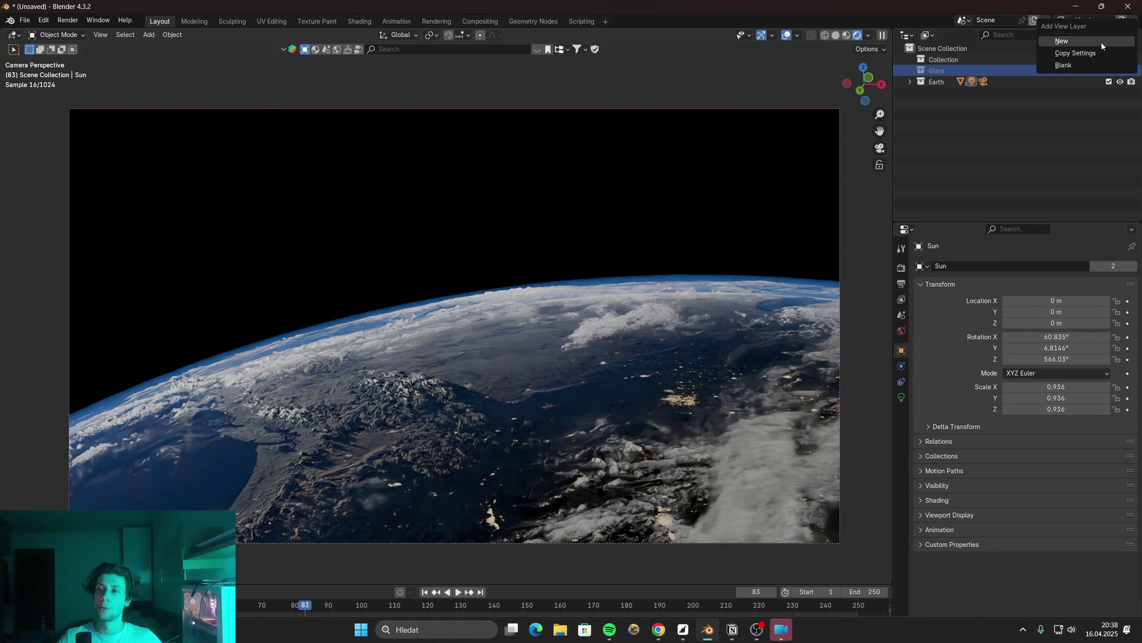
left_click(1101, 42)
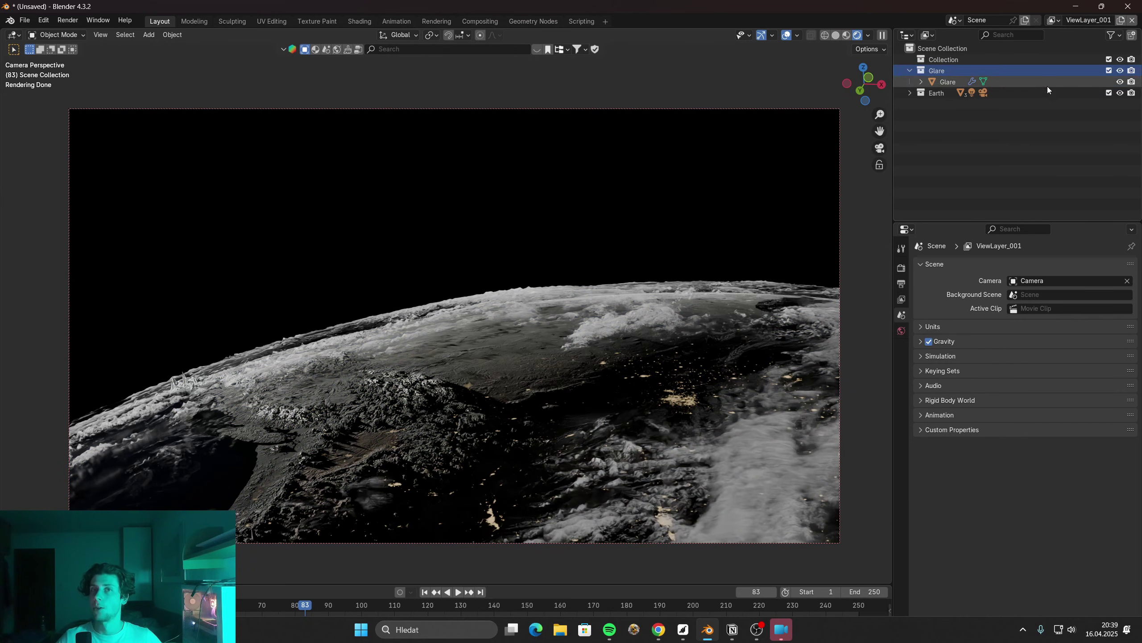
Exclude the Earth collection from the new view layer and look through its render passes and the world settings
left_click(1109, 94)
left_click(902, 267)
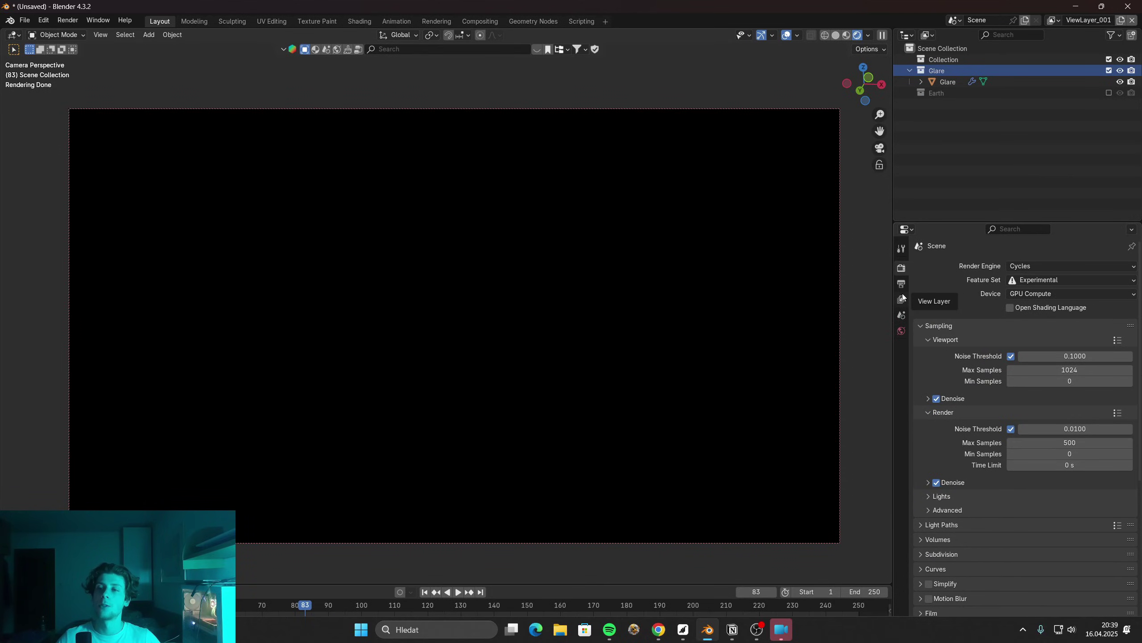
left_click(901, 299)
scroll(1010, 355, "down", 2)
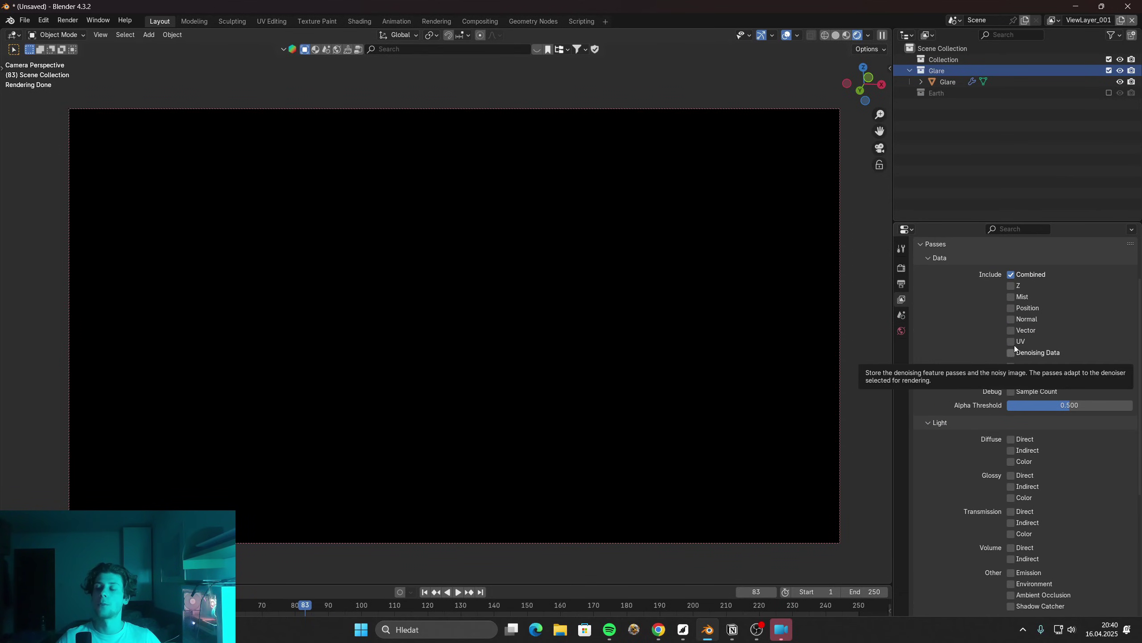
left_click(902, 330)
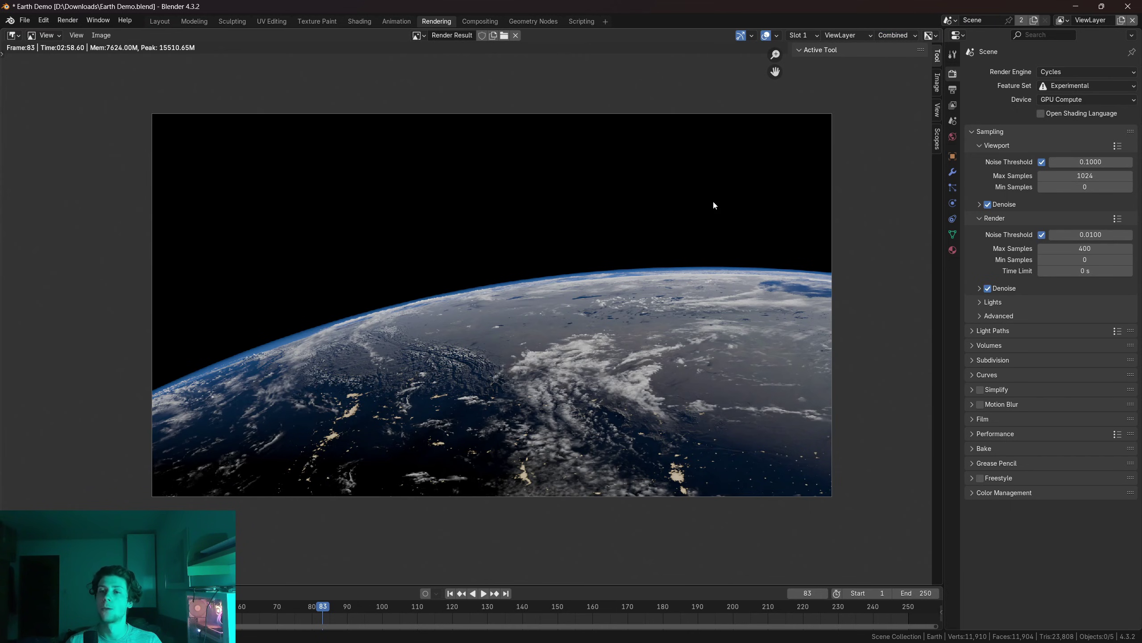
Display the Composite version of the render result and switch to the compositing workspace
left_click(851, 37)
left_click(843, 49)
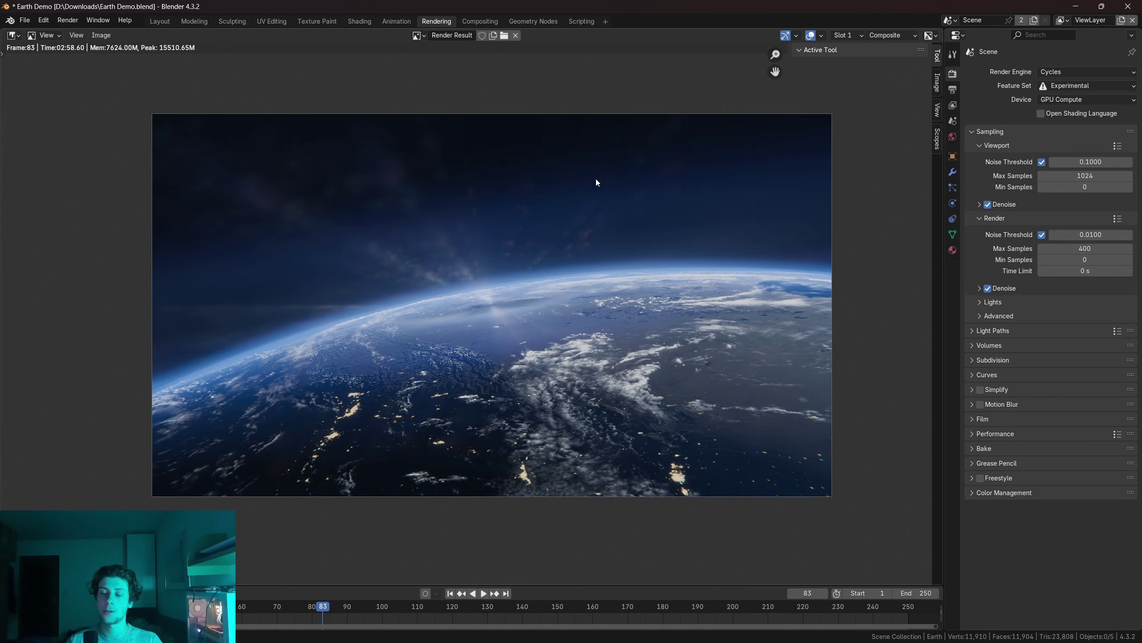
left_click(480, 21)
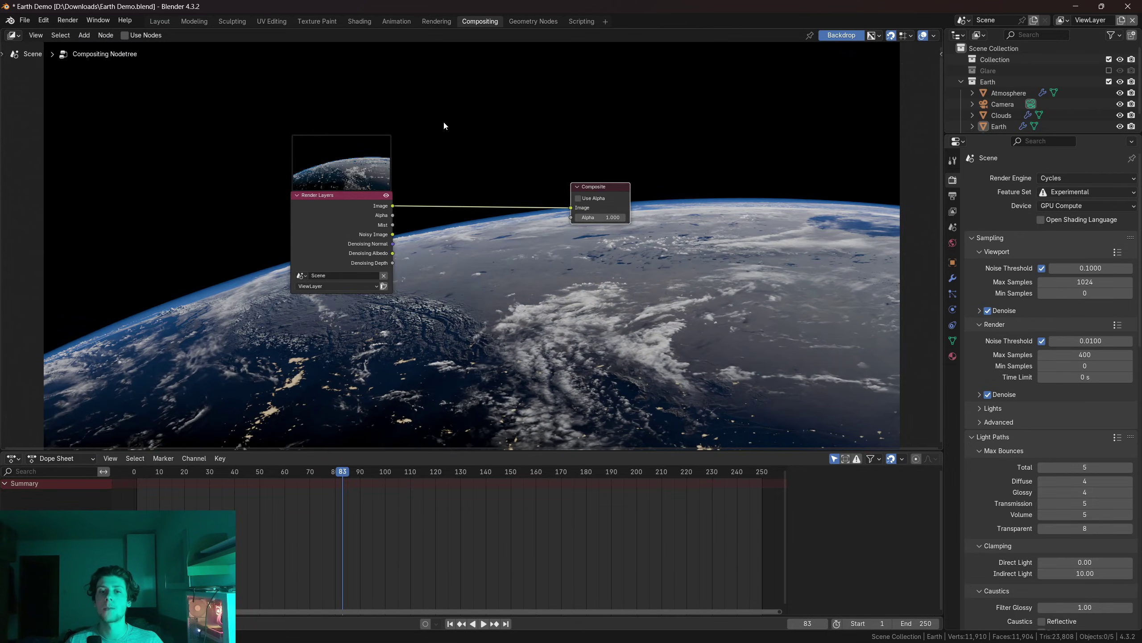
Duplicate the Render Layers node and place the copy below the original
scroll(439, 126, "up", 4)
middle_click_drag(413, 137, 471, 108)
scroll(445, 149, "down", 4)
middle_click_drag(425, 176, 489, 130)
left_click(459, 143)
scroll(451, 150, "down", 1)
key("shift+d")
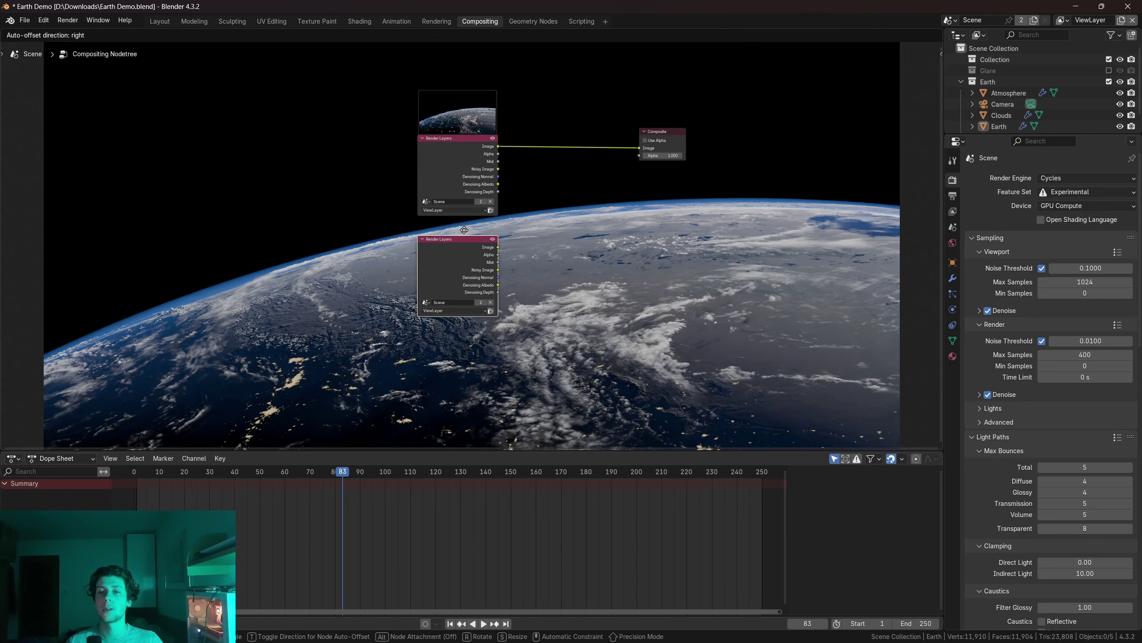
left_click(464, 229)
Switch the duplicated Render Layers node to ViewLayer_001
scroll(465, 230, "up", 4)
middle_click_drag(566, 283, 585, 131)
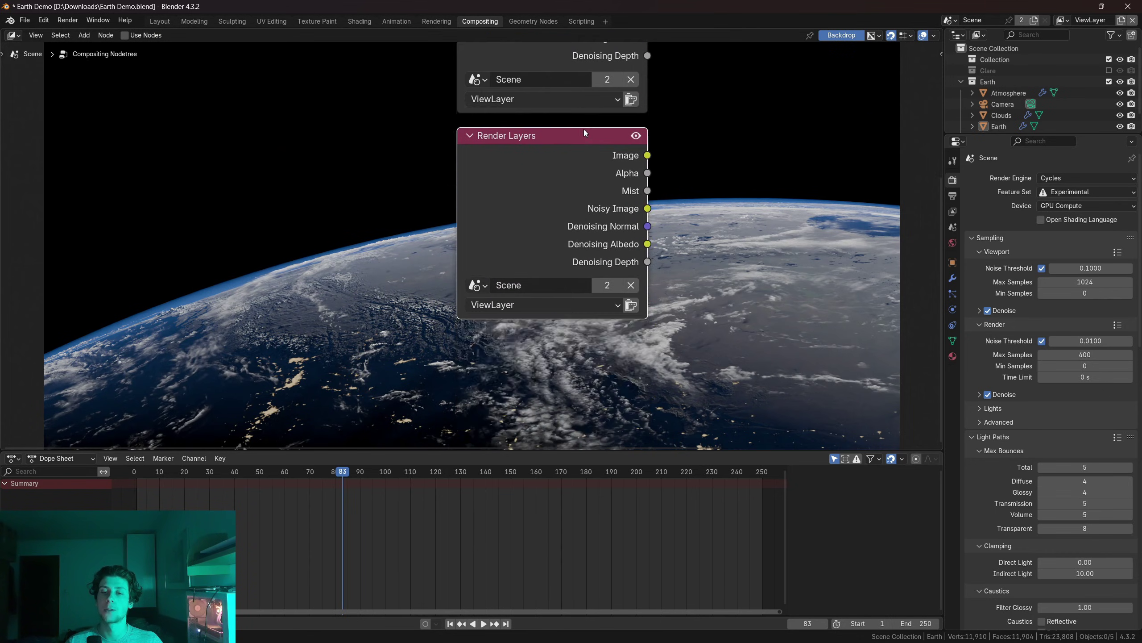
left_click(579, 305)
left_click(530, 364)
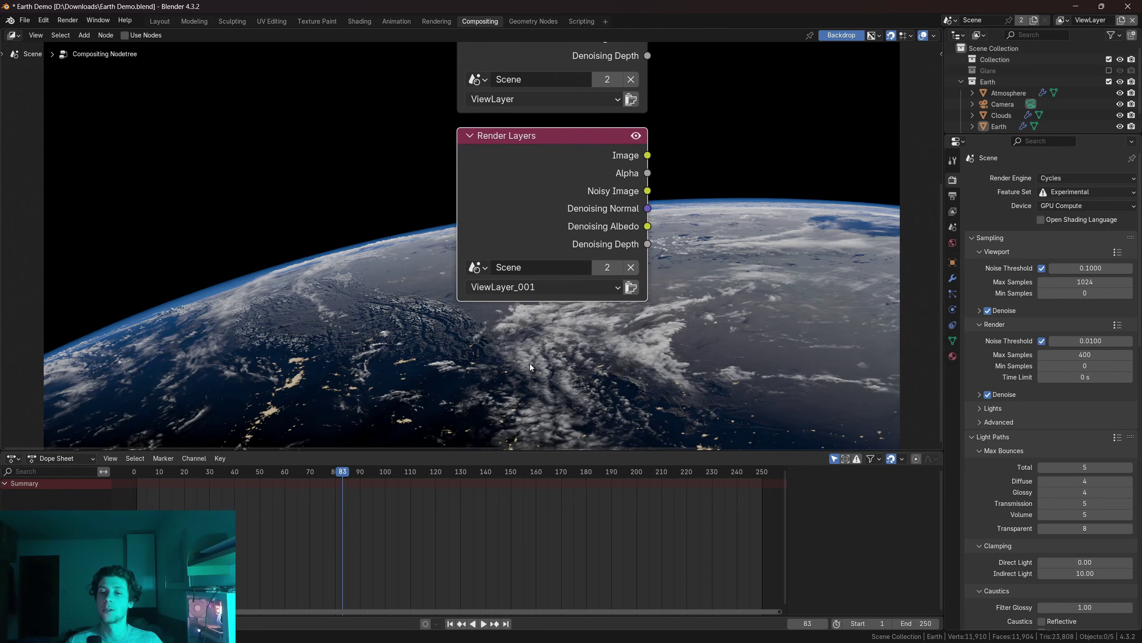
scroll(614, 173, "down", 3)
middle_click_drag(616, 169, 595, 275)
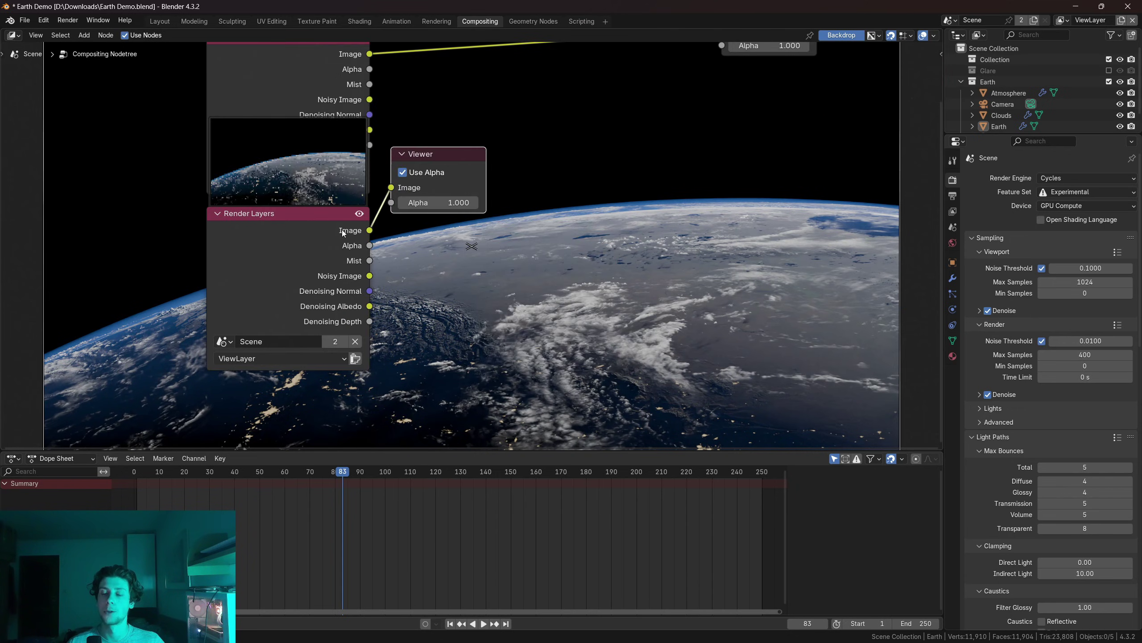
Preview the lower Render Layers node's outputs one after another in the Viewer, through to Denoising Depth
left_click(342, 230, "ctrl+shift")
left_click(344, 230, "ctrl+shift")
left_click(344, 230, "ctrl+shift")
left_click(345, 230, "ctrl+shift")
left_click(345, 230, "ctrl+shift")
left_click(355, 272, "ctrl+shift")
left_click(339, 266, "ctrl+shift")
left_click(340, 266, "ctrl+shift")
left_click(338, 265, "ctrl+shift")
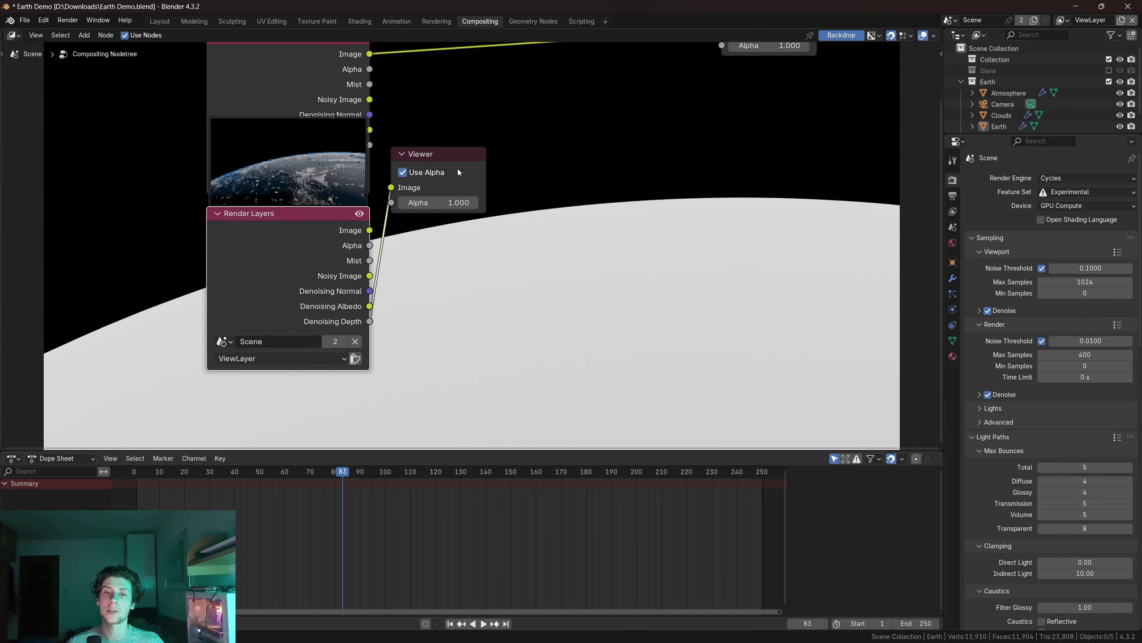
Add a Greater Than math node fed by the lower node's Denoising Depth output and send its result to the Viewer
left_click_drag(313, 282, 453, 276)
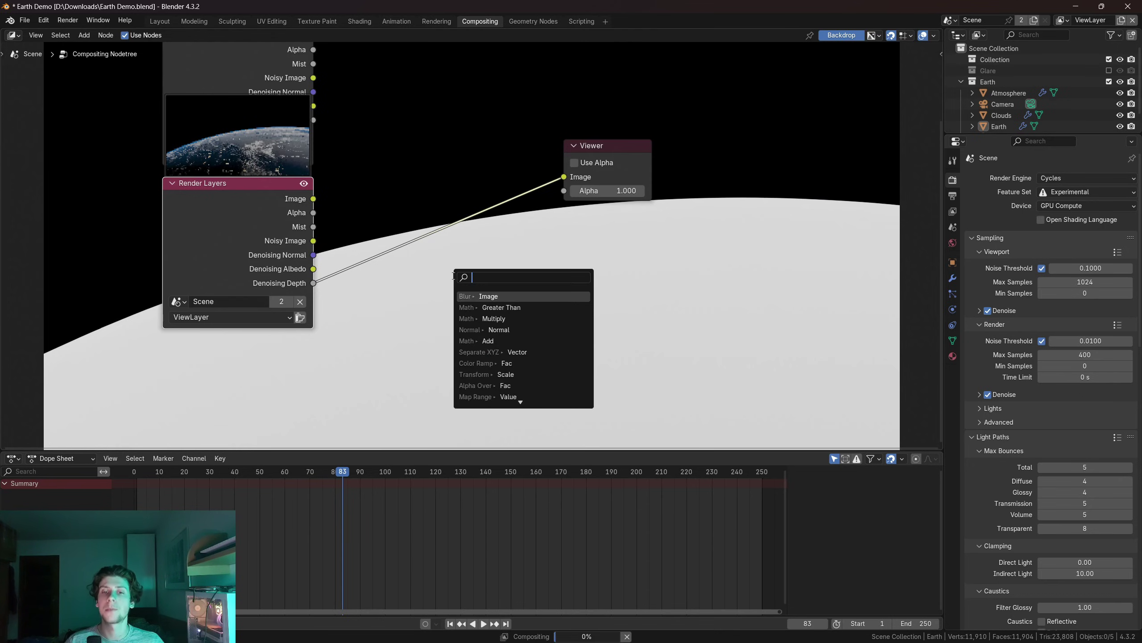
type("great")
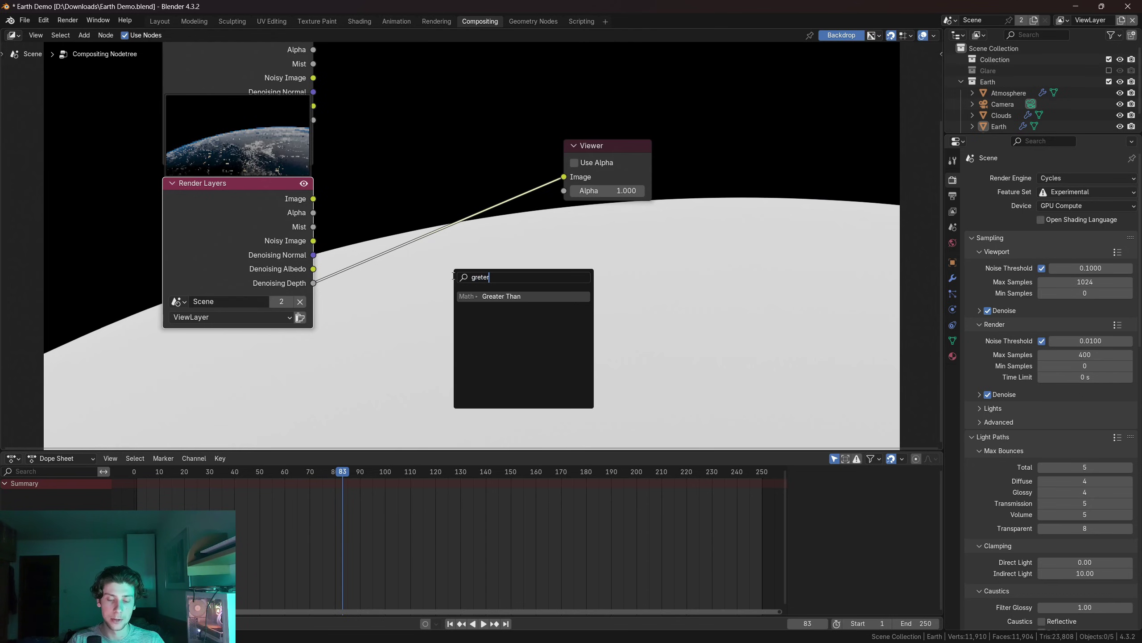
key("Return")
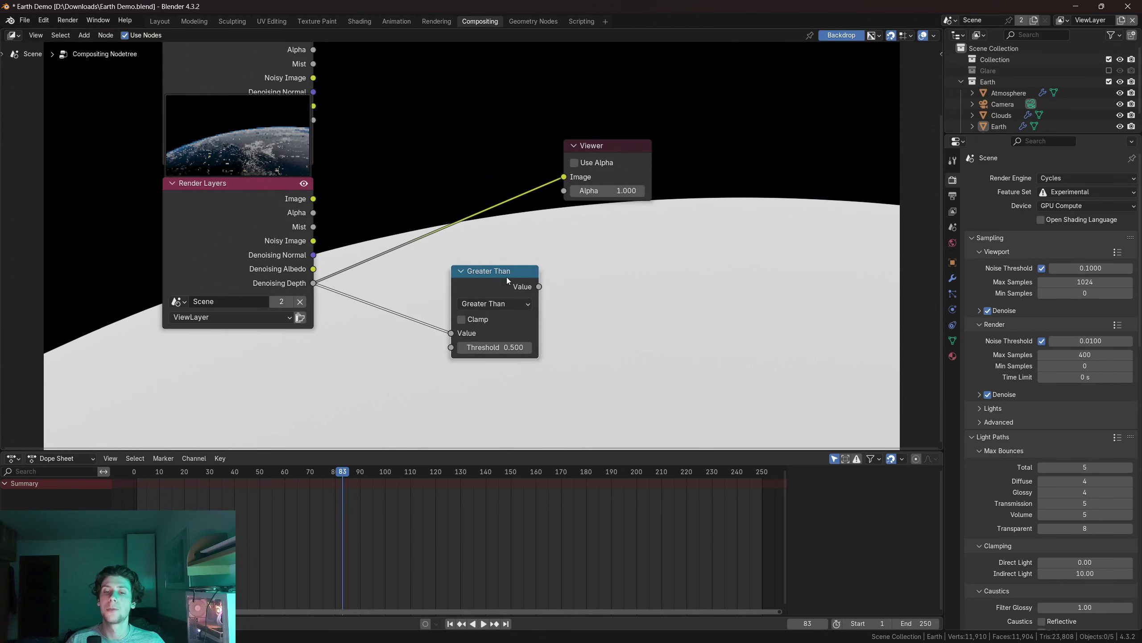
left_click_drag(507, 277, 469, 264)
scroll(527, 309, "down", 3)
middle_click_drag(527, 308, 472, 314)
left_click(390, 307, "ctrl+shift")
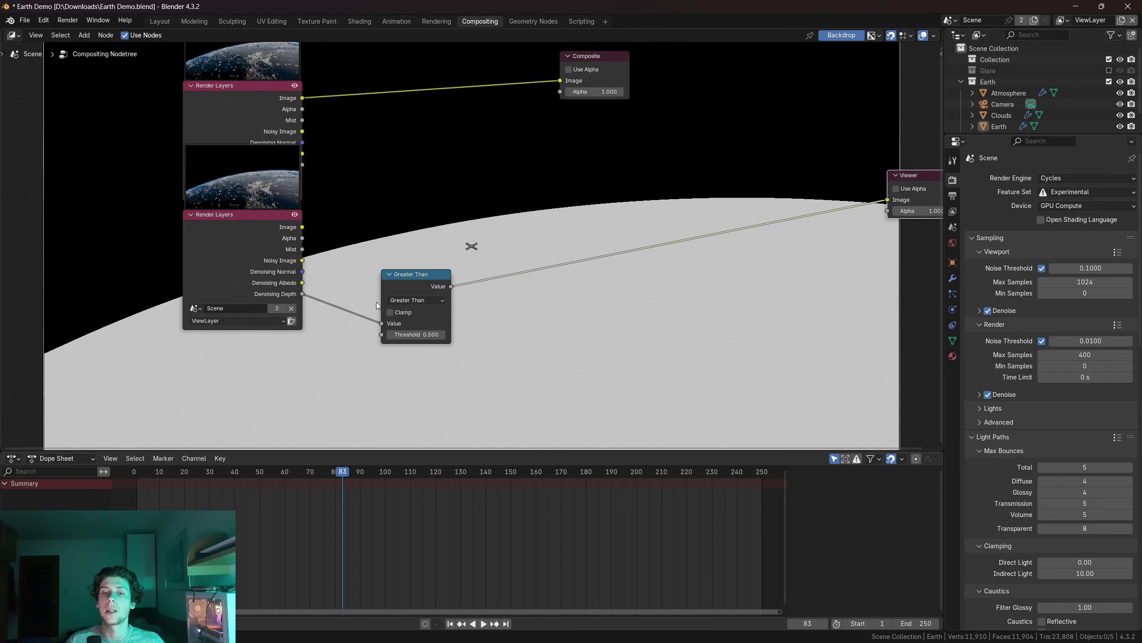
Insert a Blur node between the Greater Than node and the Viewer
key("shift+a")
left_click(509, 226)
type("blur")
key("Return")
left_click(509, 227)
scroll(509, 342, "up", 4)
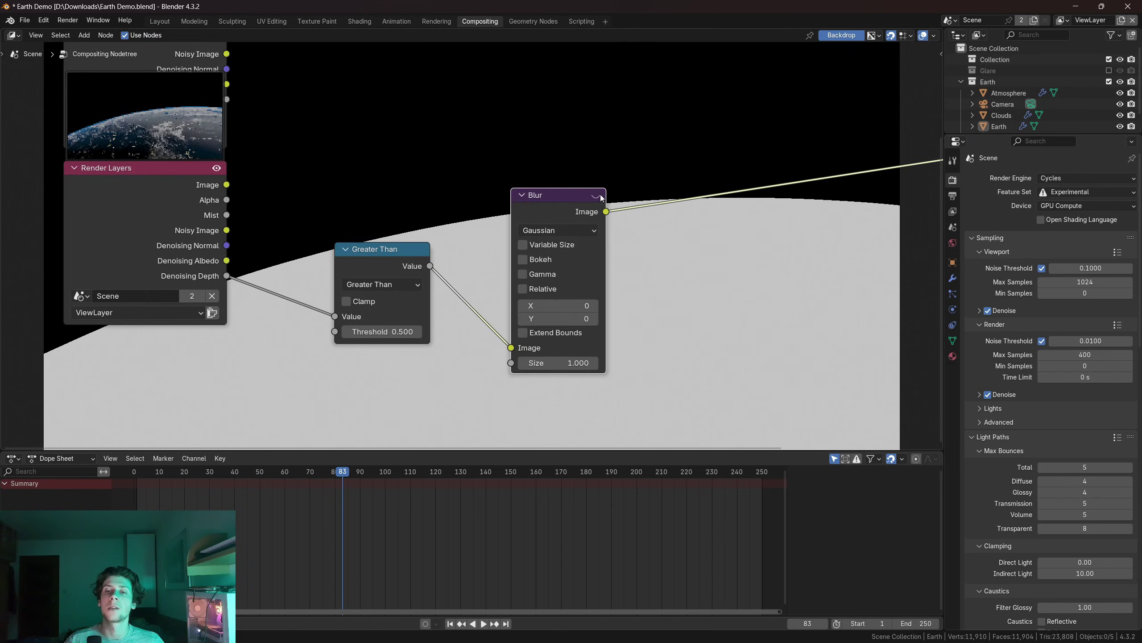
Set the Blur node to Fast Gaussian with X and Y at 100
left_click(577, 228)
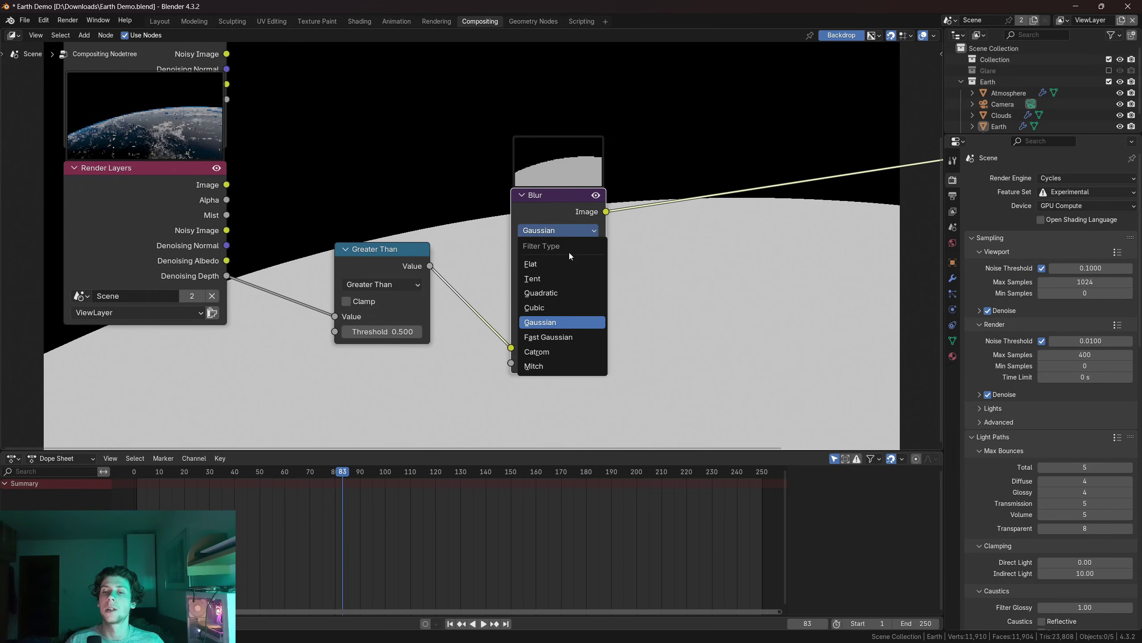
left_click(563, 336)
scroll(554, 292, "up", 1)
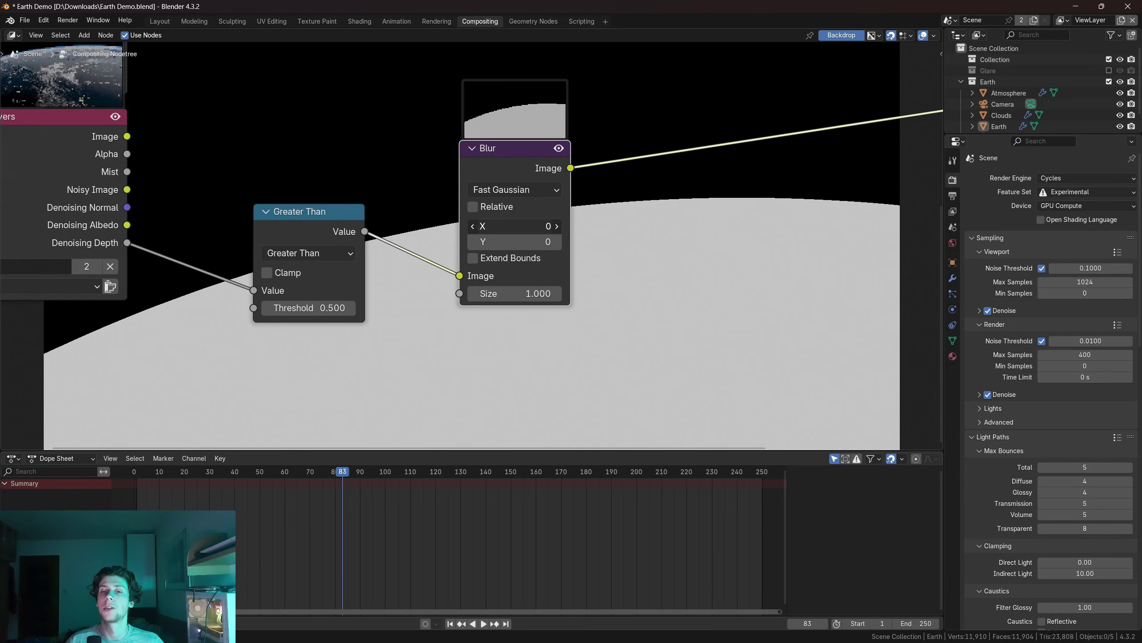
left_click(521, 227)
type("100")
key("Return")
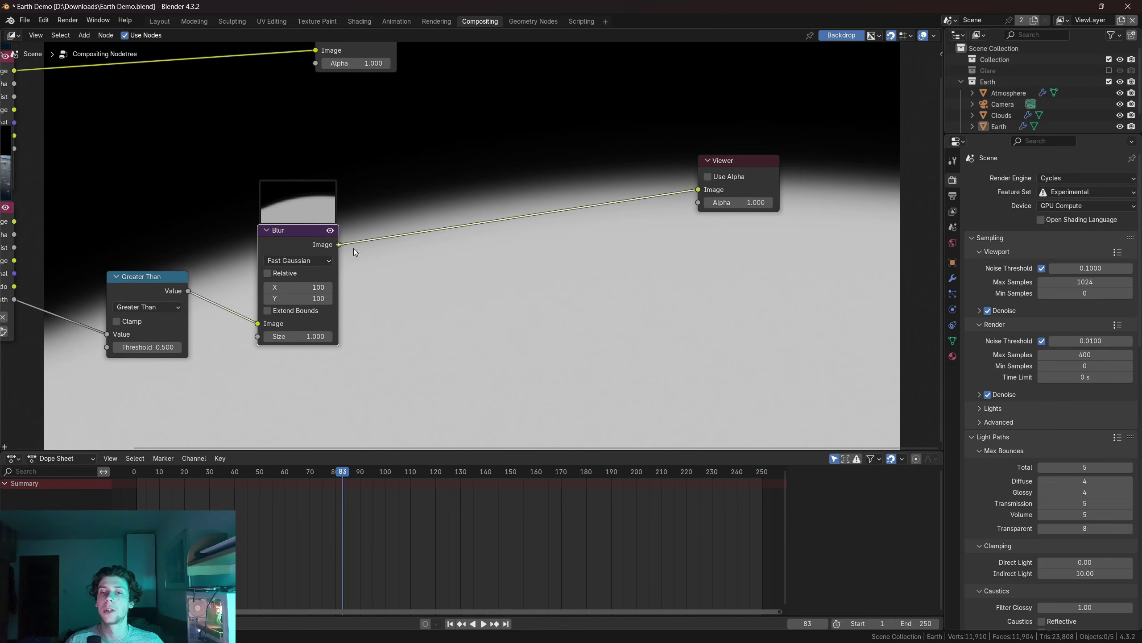
Add a Color Ramp node fed by the Blur node's Image output
left_click_drag(366, 252, 456, 273)
type("colo")
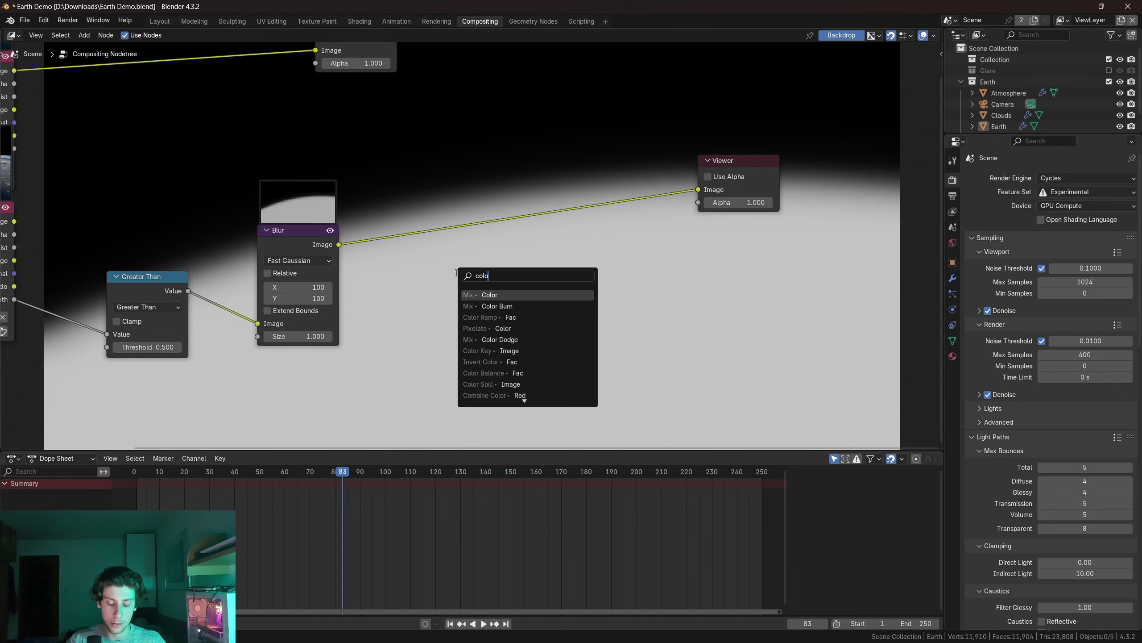
type("r r")
left_click(583, 316)
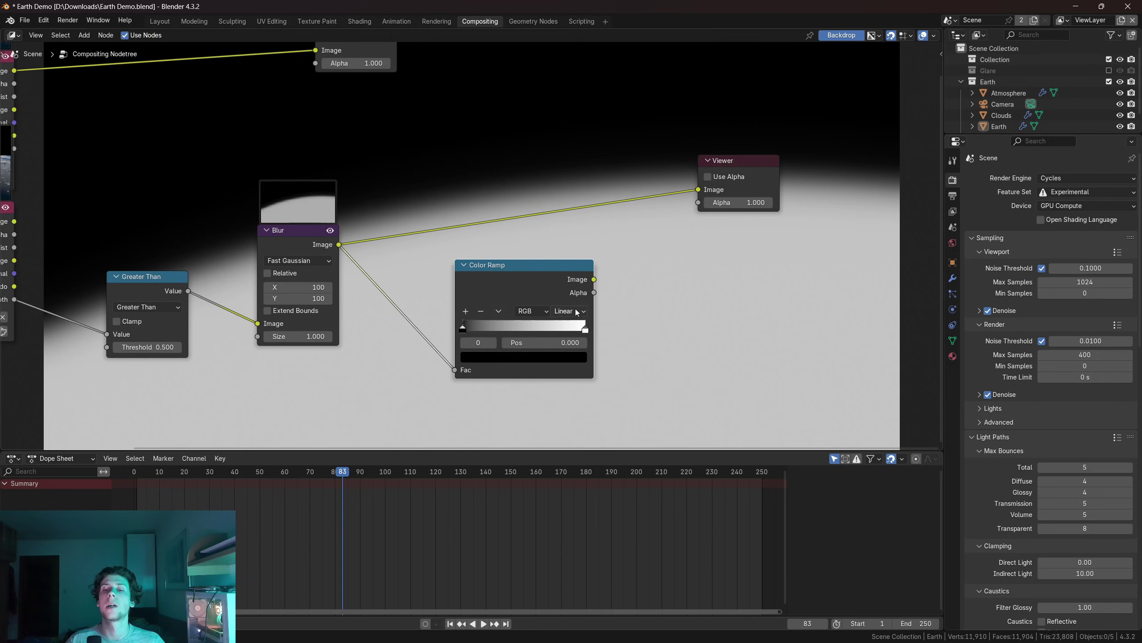
Change the Color Ramp's white stop to a blue sampled from the atmosphere's edge in the backdrop render
left_click(585, 330)
left_click(579, 357)
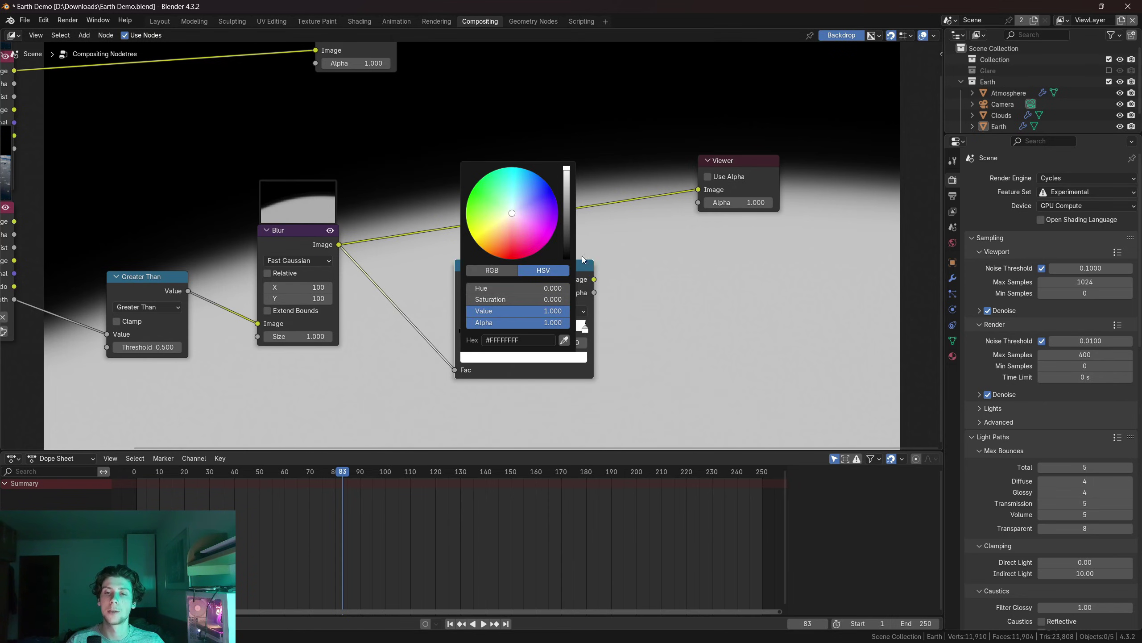
left_click(528, 183)
left_click(540, 291, "ctrl+shift")
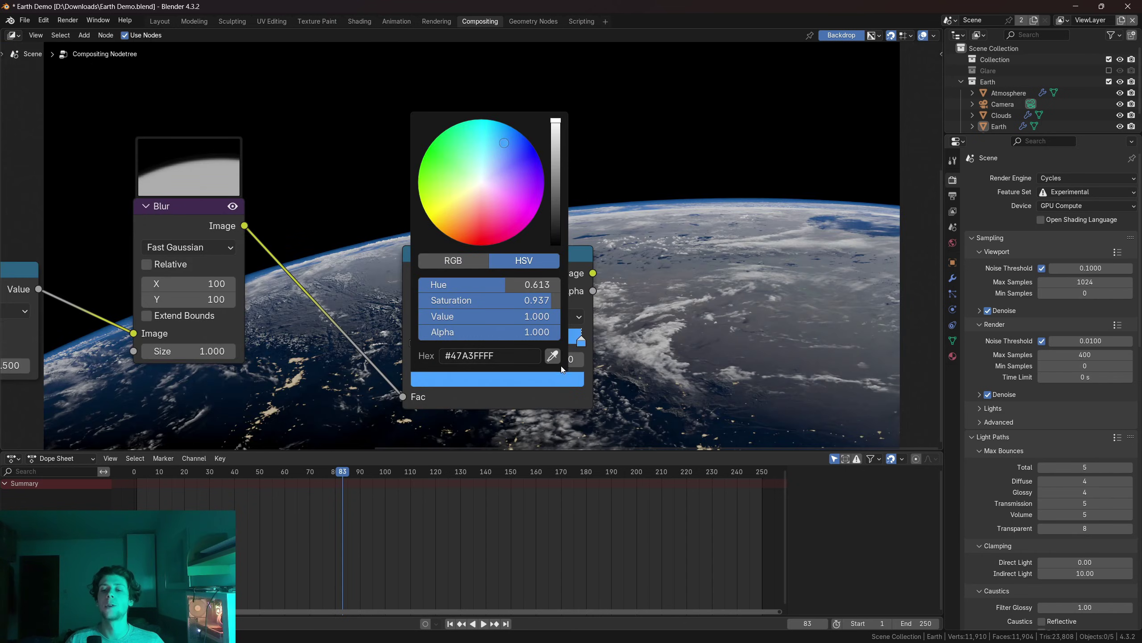
left_click(551, 360)
left_click(552, 359)
left_click(633, 206)
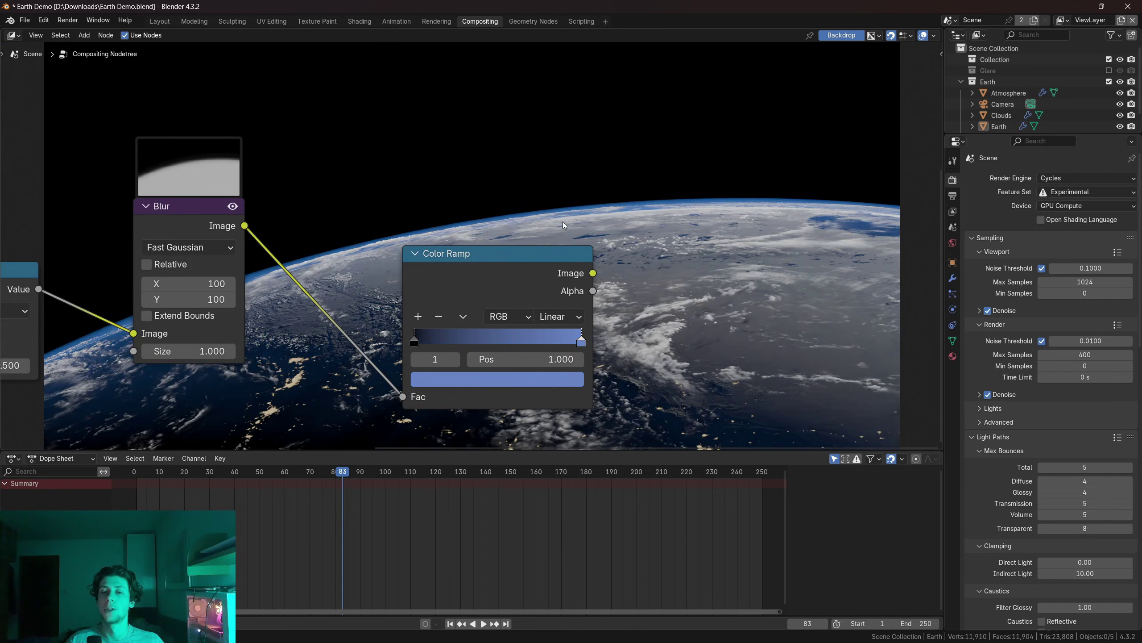
scroll(561, 220, "down", 3)
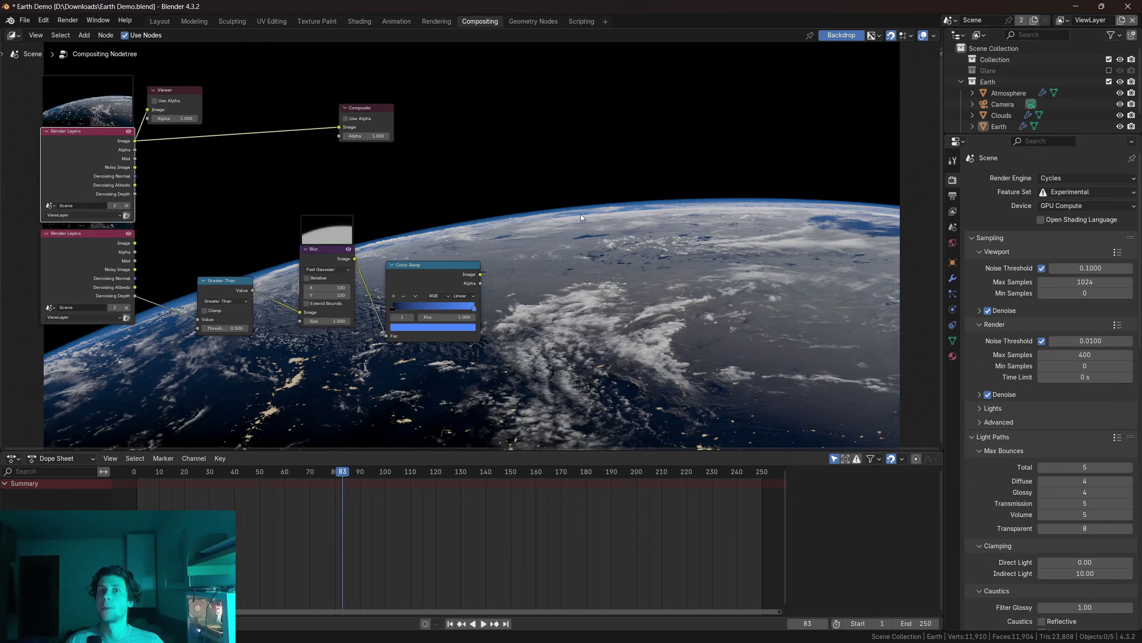
Preview the blue Color Ramp in the Viewer and add an Alpha Over node fed by its Image output
left_click(457, 268, "ctrl+shift")
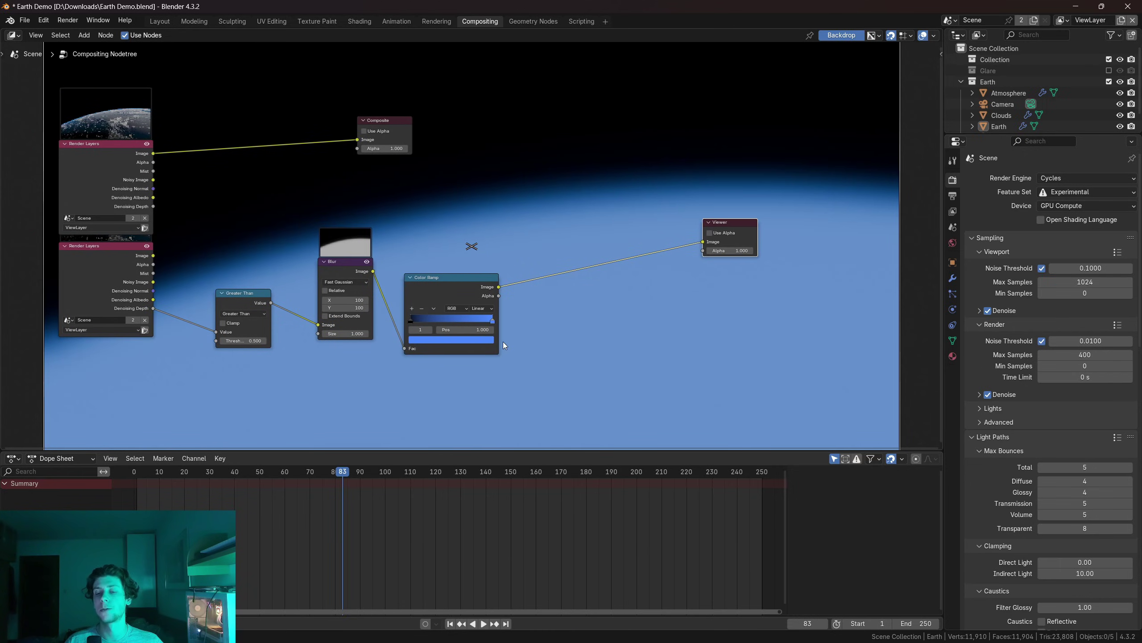
scroll(500, 238, "up", 2)
left_click_drag(440, 288, 487, 207)
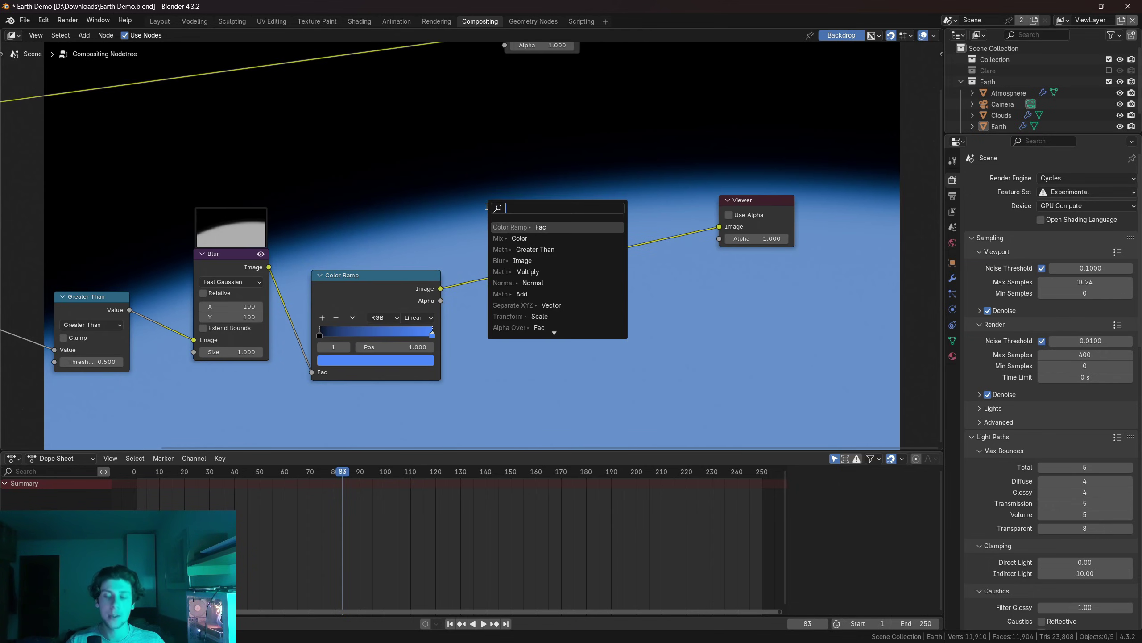
type("alpha")
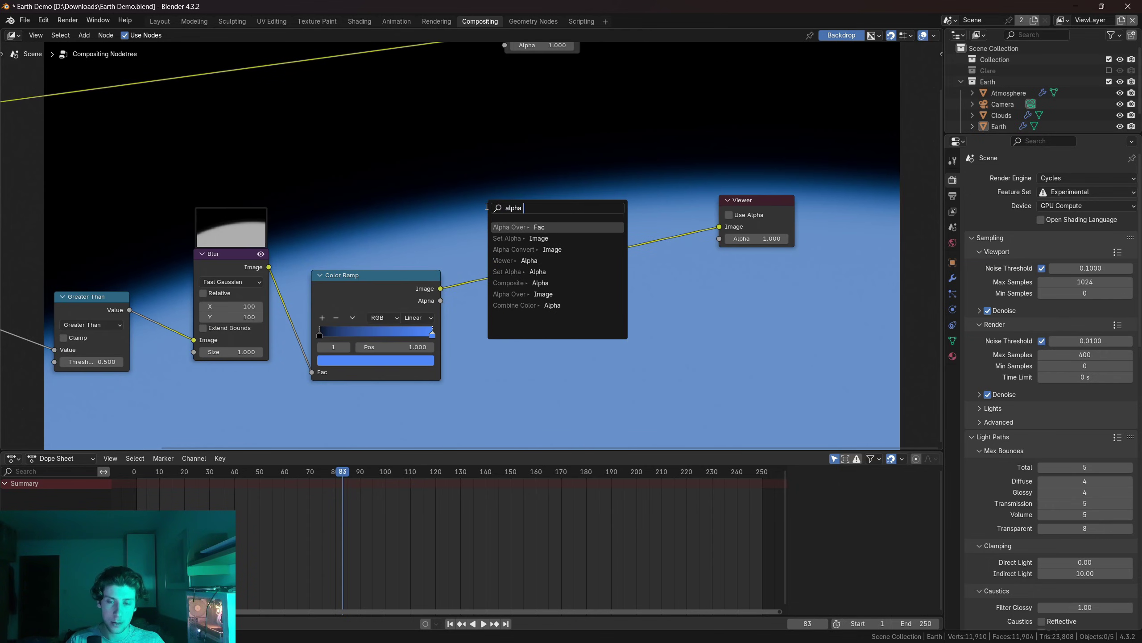
type(" over")
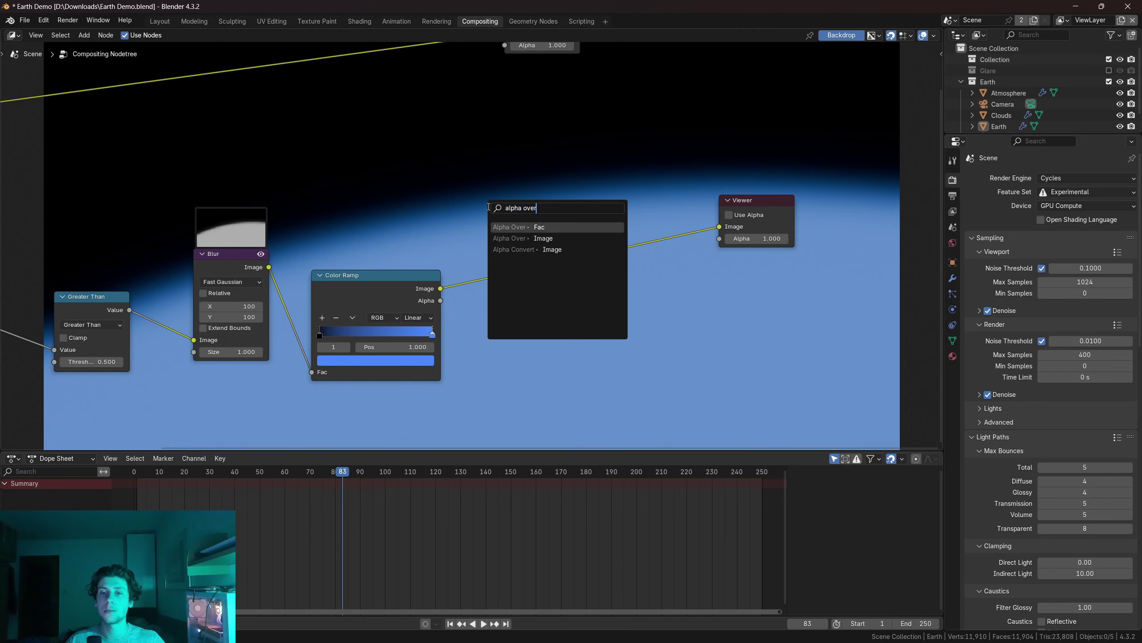
key("Down")
key("Return")
left_click(523, 193)
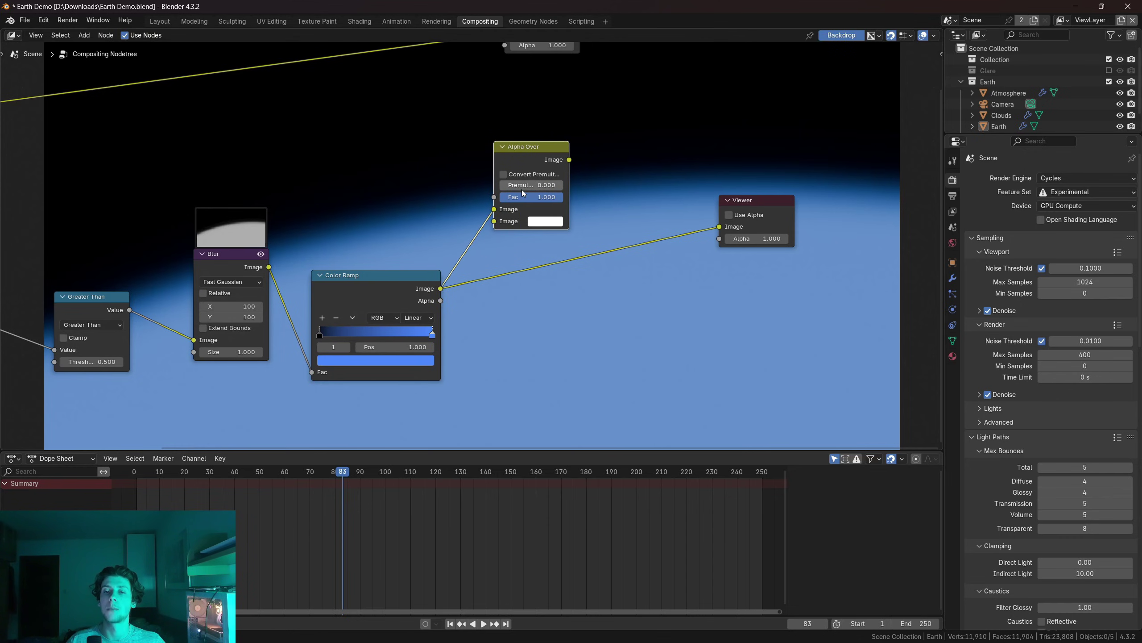
Add a Denoise node fed by the upper Render Layers node's Noisy Image, Denoising Normal and Denoising Albedo outputs
scroll(542, 230, "down", 3)
middle_click_drag(524, 218, 544, 237)
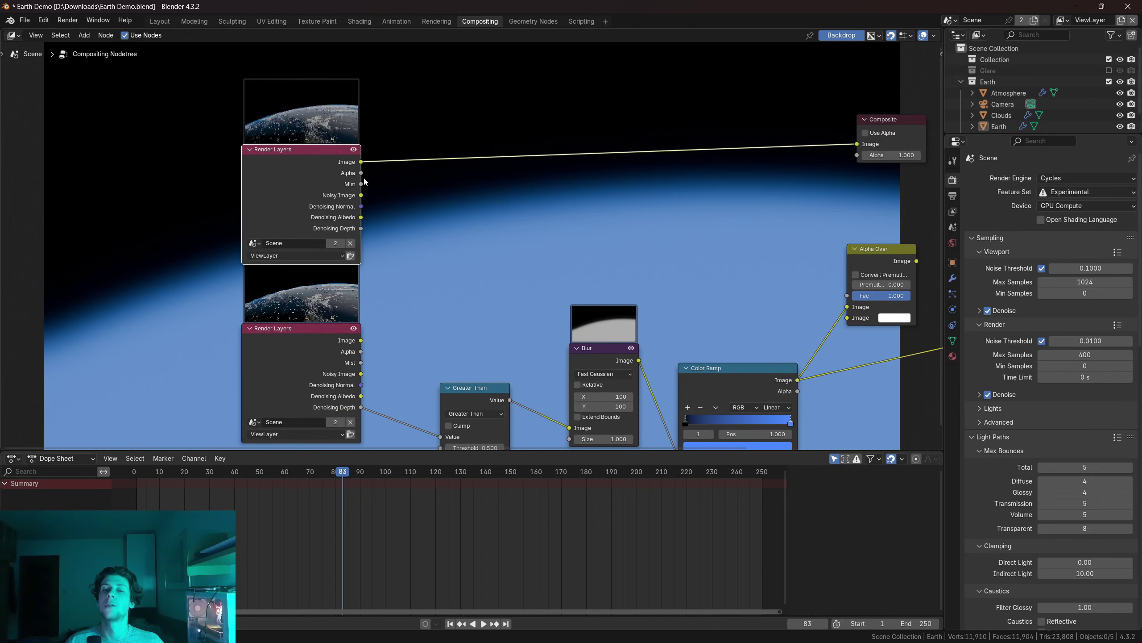
scroll(421, 180, "up", 2)
left_click_drag(286, 164, 400, 199)
type("denoise")
key("Return")
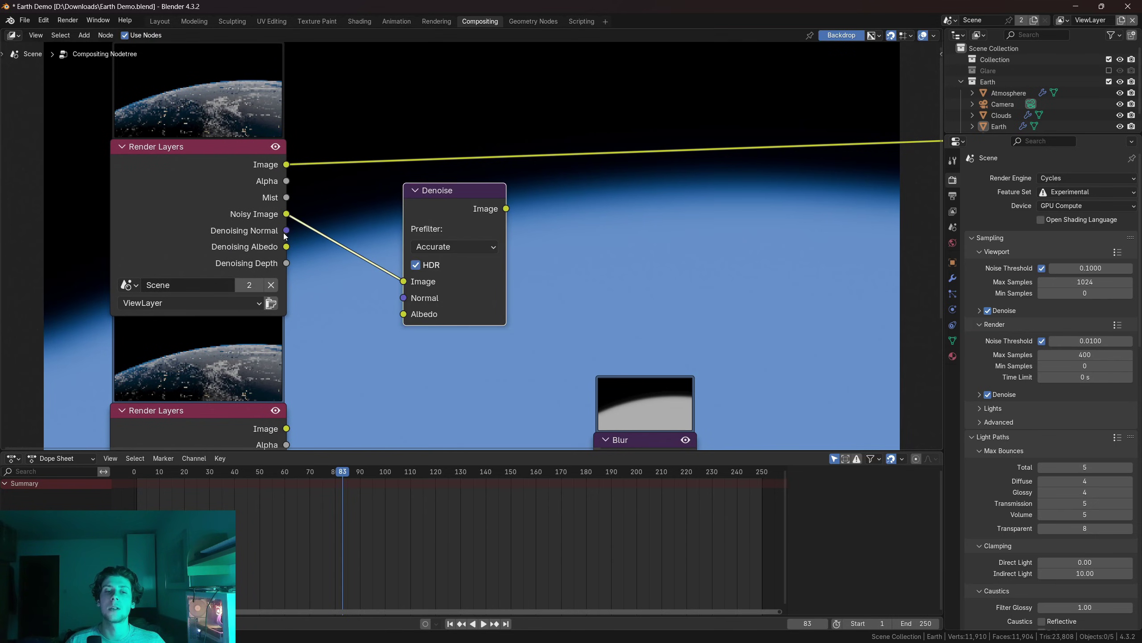
left_click_drag(286, 230, 403, 297)
left_click_drag(286, 246, 404, 314)
scroll(489, 307, "down", 2)
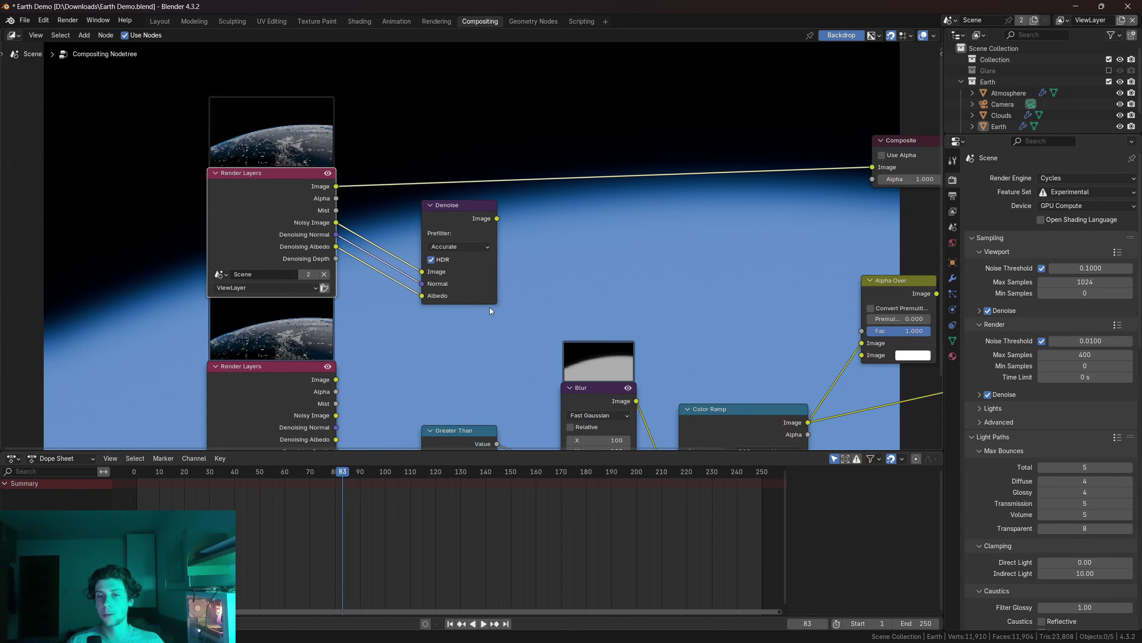
Connect the Denoise node's Image output to the Alpha Over node's second Image input and preview Alpha Over in the Viewer
middle_click_drag(489, 307, 361, 188)
left_click_drag(360, 182, 725, 319)
middle_click_drag(704, 316, 545, 276)
left_click(605, 217, "ctrl+shift")
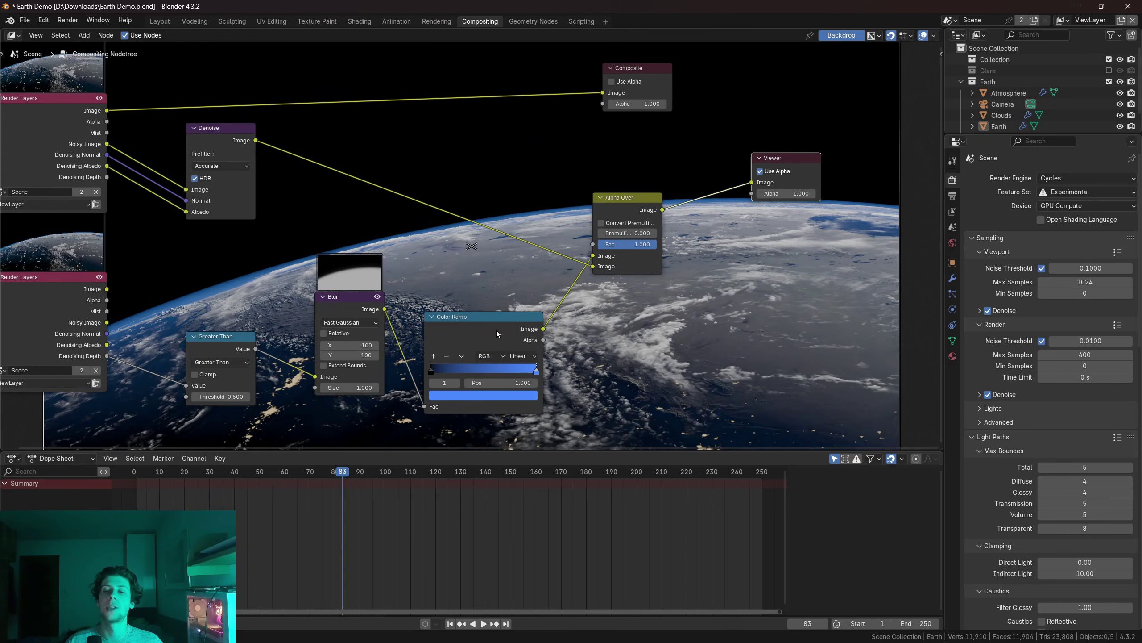
Move the blue Color Ramp aside and connect the Blur node's Image output to the Alpha Over node's Fac input
left_click_drag(498, 331, 566, 370)
scroll(482, 285, "up", 1)
middle_click_drag(493, 286, 515, 228)
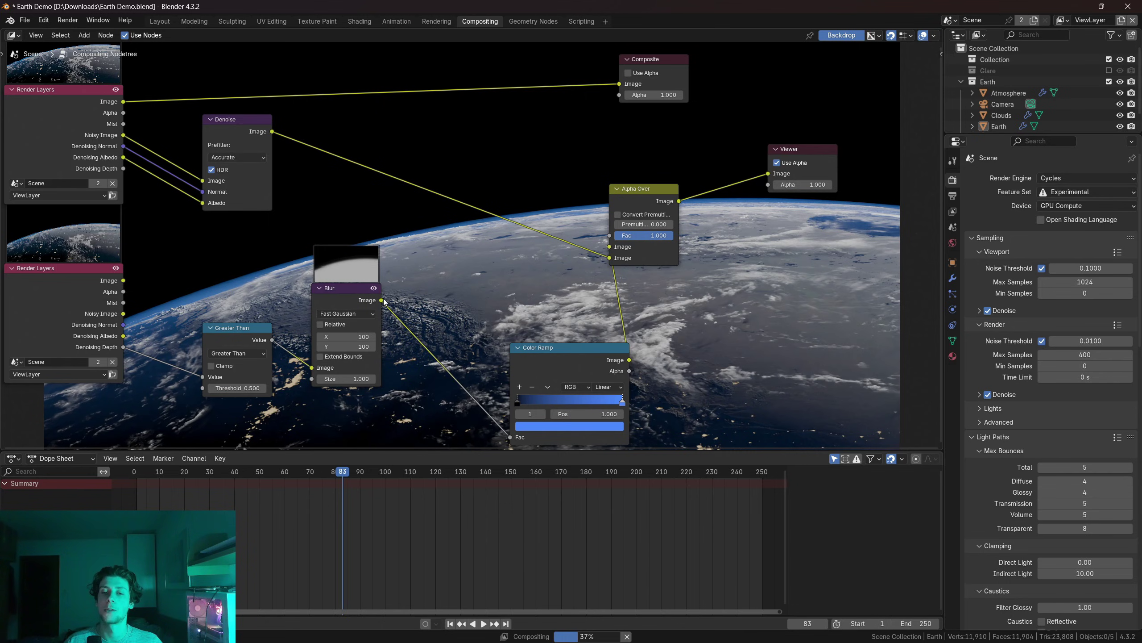
left_click_drag(382, 300, 607, 241)
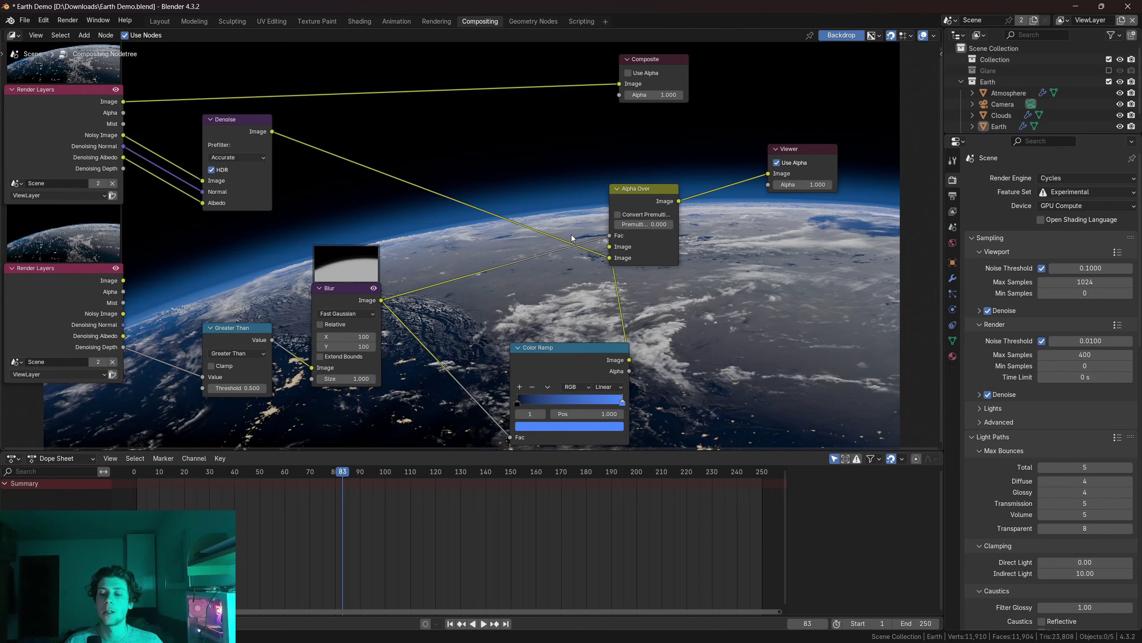
Insert a second Color Ramp between the Blur node and Alpha Over's Fac input, with its black stop at 0.175
mouse_move(568, 217)
middle_mouse_down()
mouse_move(443, 249)
mouse_move(556, 226)
middle_mouse_up()
scroll(478, 231, "up", 4)
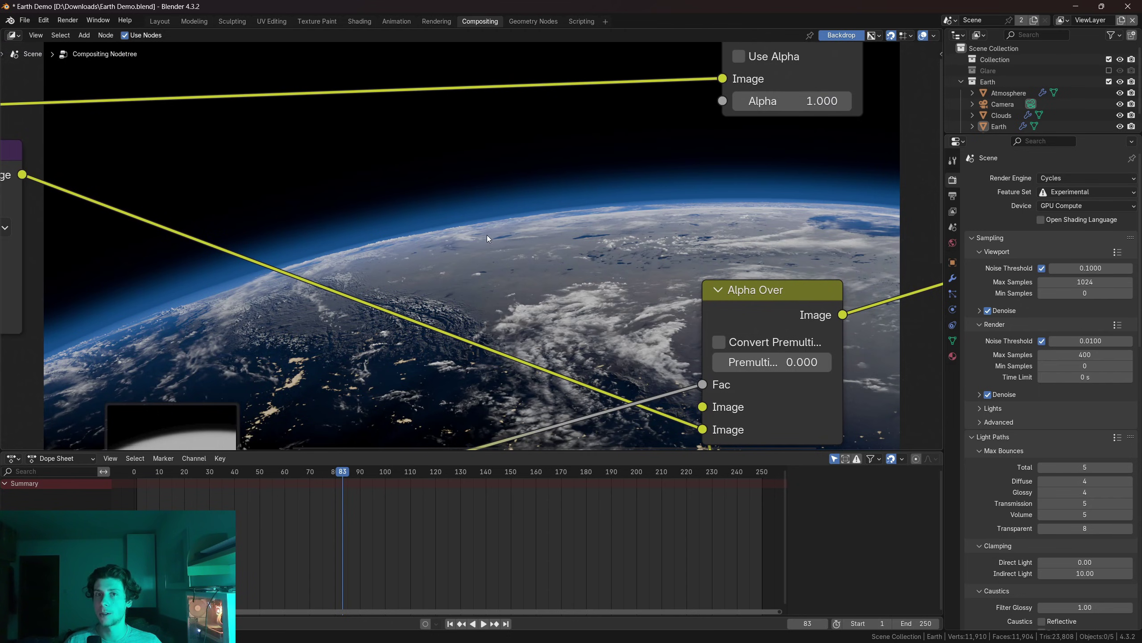
scroll(486, 242, "down", 1)
scroll(481, 261, "up", 2)
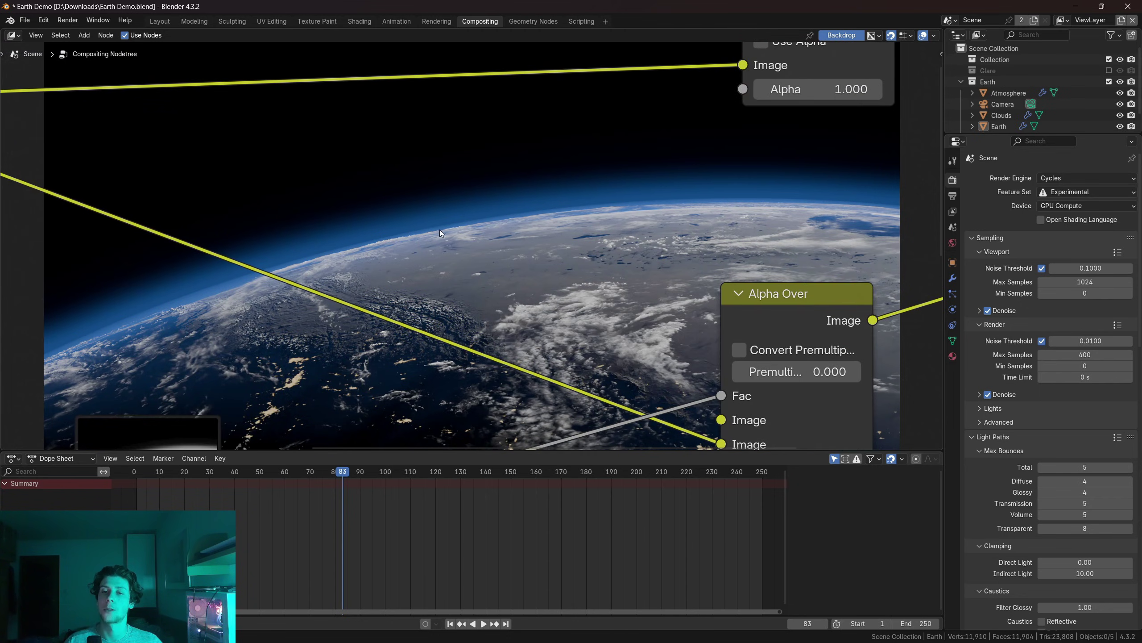
scroll(435, 233, "down", 2)
scroll(439, 282, "up", 1)
middle_click_drag(408, 370, 459, 220)
key("shift+a")
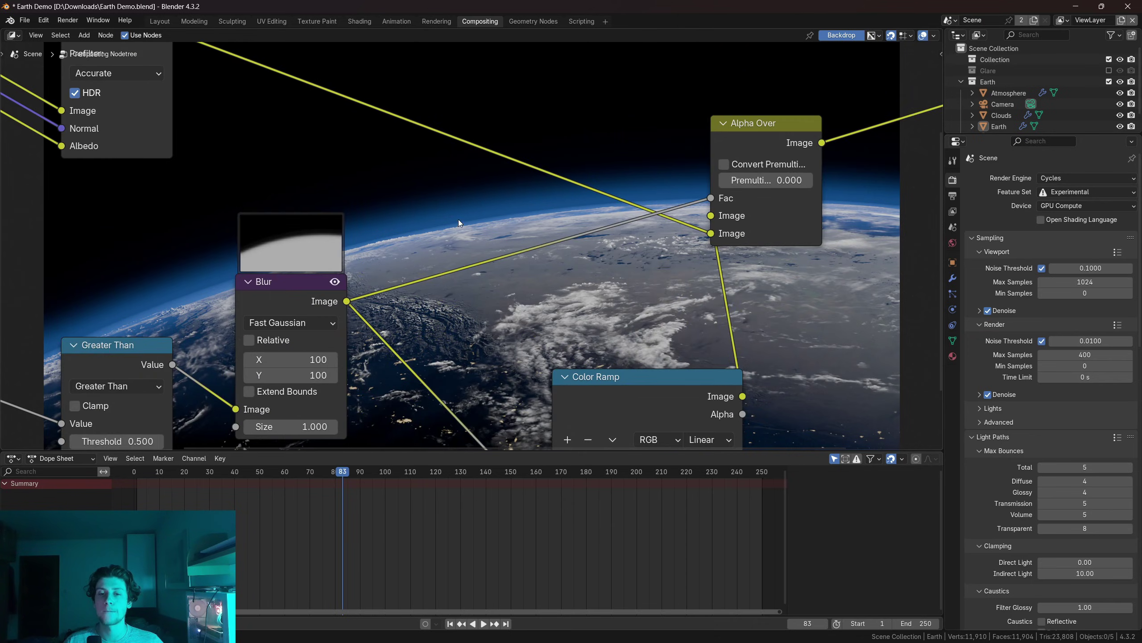
left_click(459, 220)
type("color r")
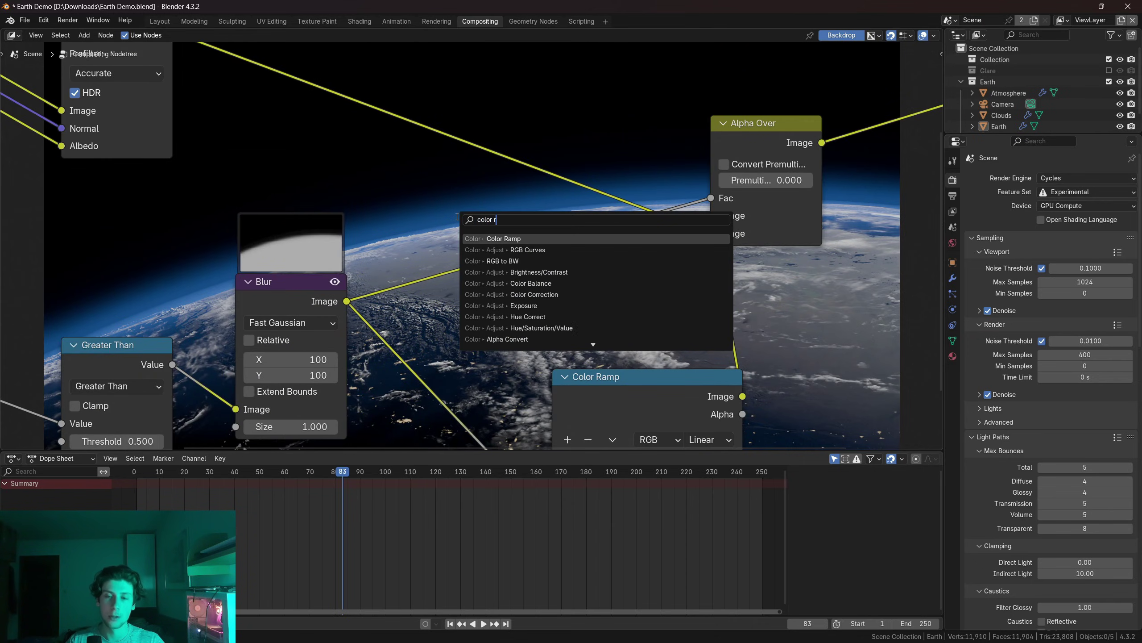
key("Return")
left_click(452, 213)
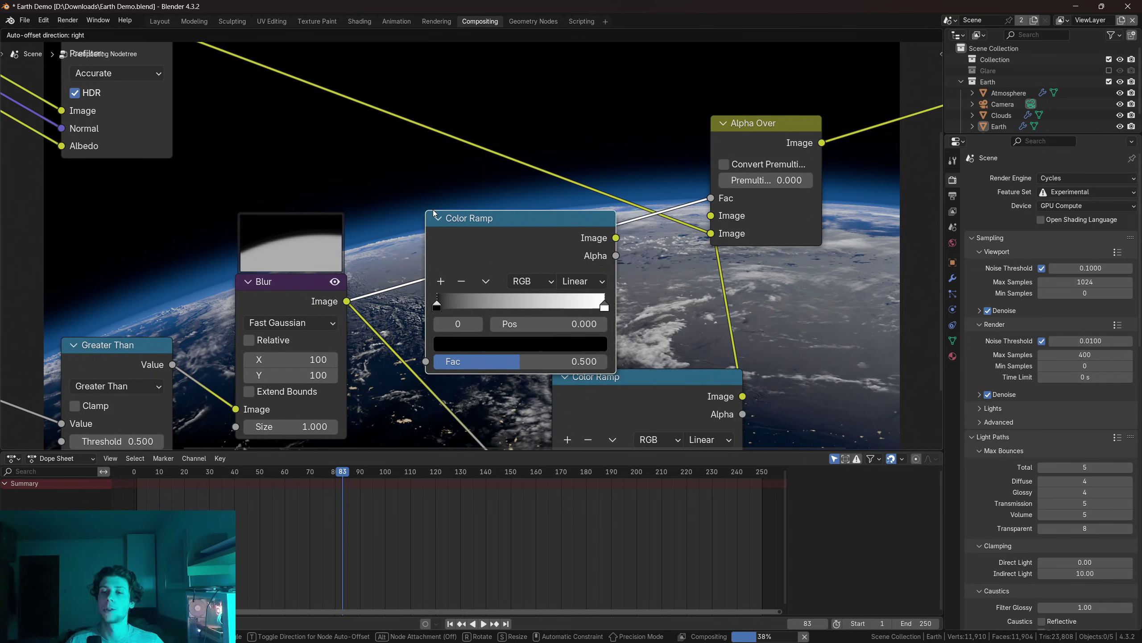
scroll(452, 211, "down", 2)
middle_click_drag(451, 211, 453, 261)
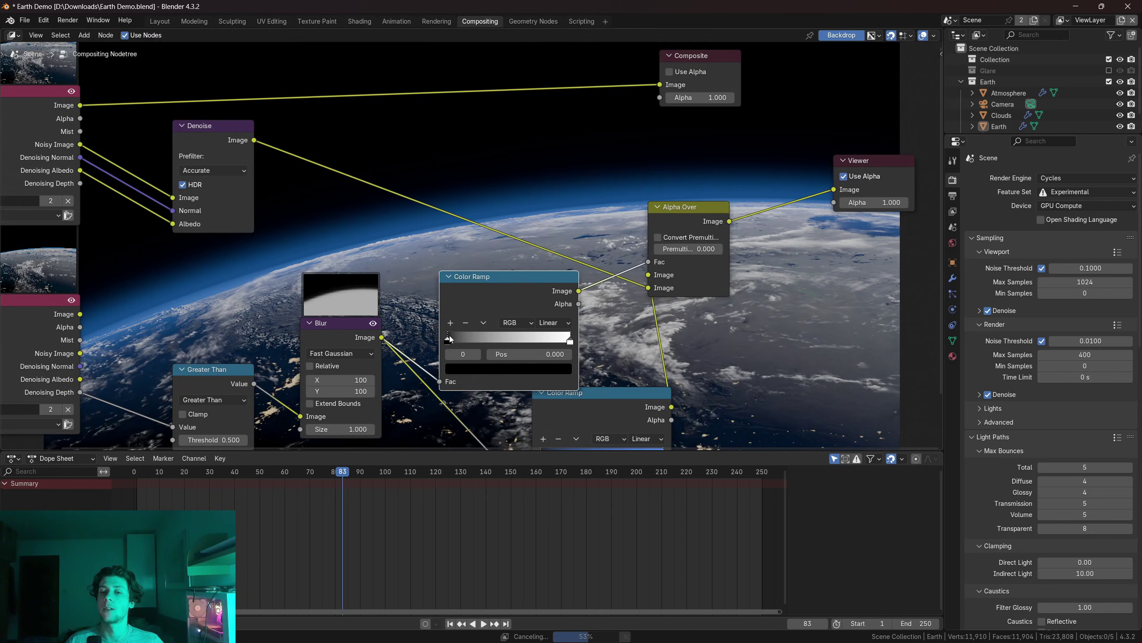
left_click_drag(449, 336, 471, 339)
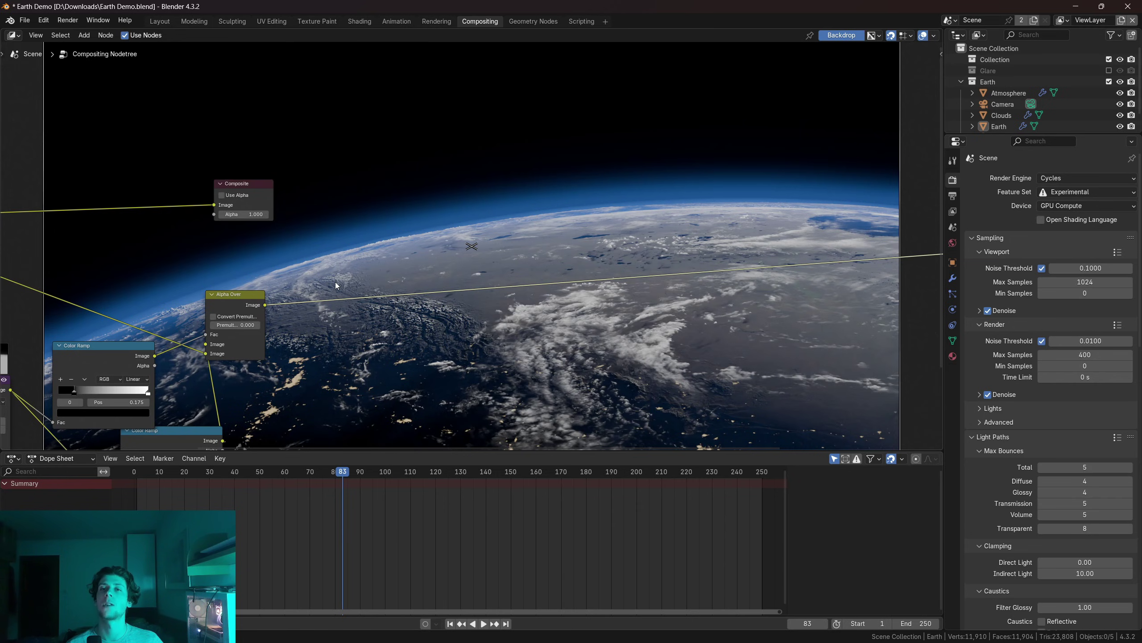
Insert an RGB Curves node between the Alpha Over node and the Viewer, using the Filmlike tone
key("shift+a")
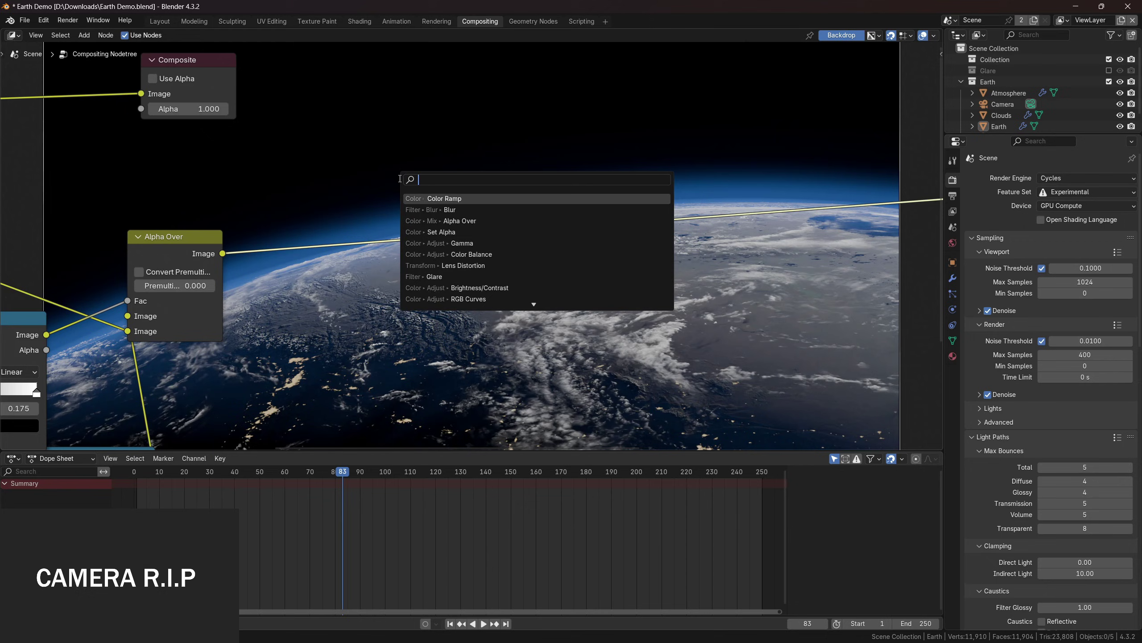
type("rgb cu")
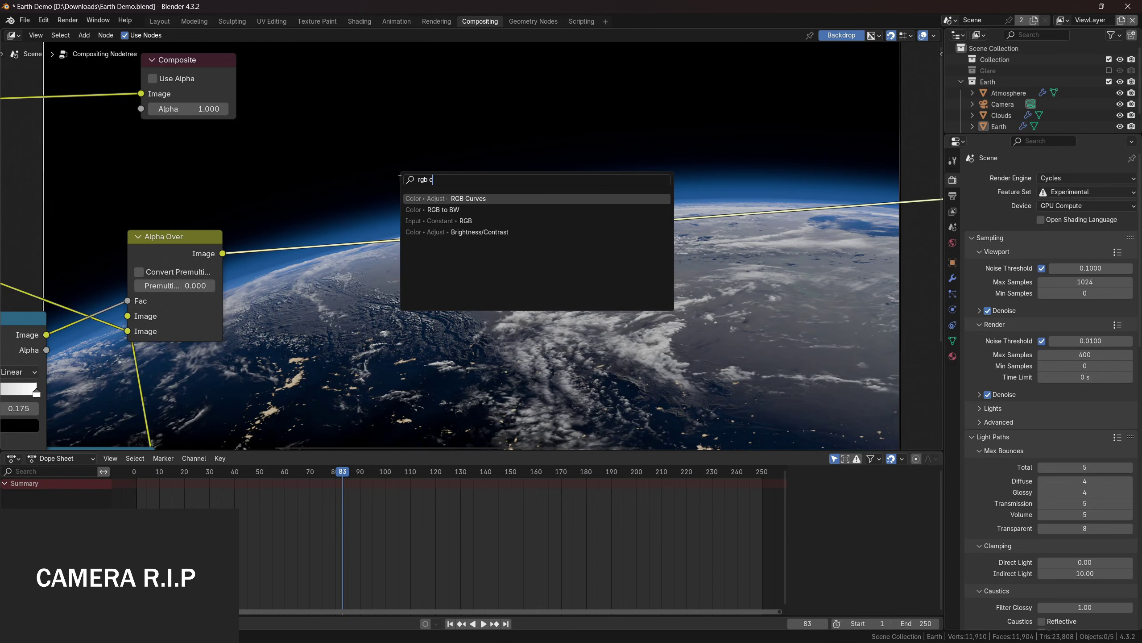
key("Return")
left_click(305, 192)
middle_click_drag(305, 192, 369, 143)
left_click(466, 184)
scroll(380, 312, "up", 2)
Shape the RGB Curves curve into a gentle S with a slightly lifted black point, darker shadows and brighter highlights
left_click(384, 312)
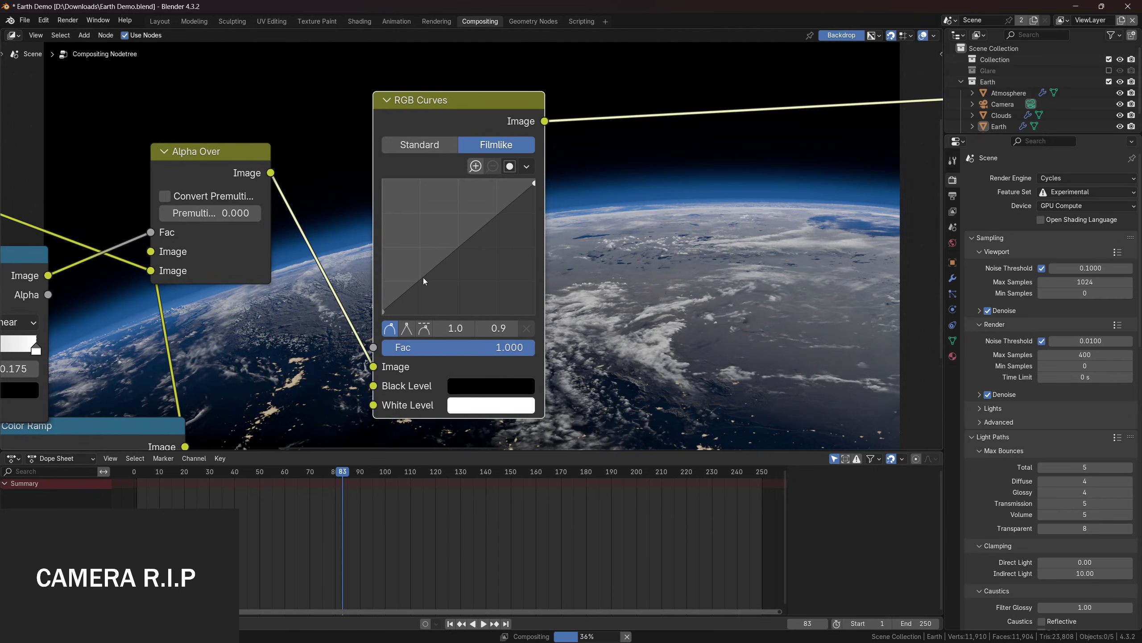
left_click_drag(423, 277, 428, 285)
left_click_drag(500, 222, 492, 212)
scroll(366, 136, "down", 2)
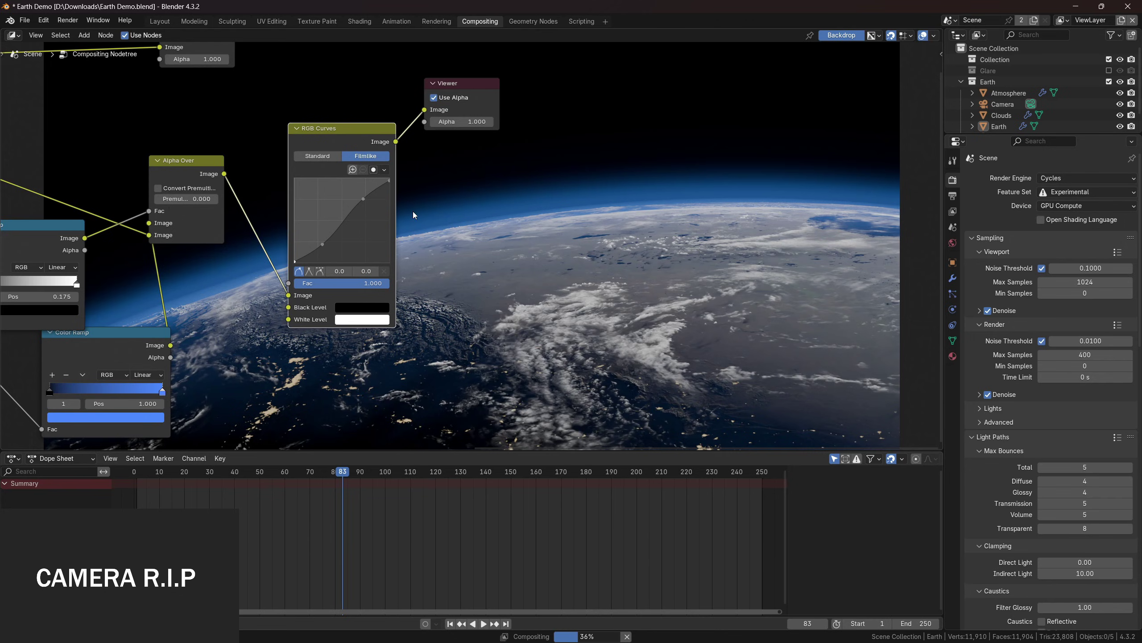
Insert a Brightness/Contrast node between RGB Curves and the Viewer and set its Contrast to 1
middle_click_drag(762, 181, 480, 236)
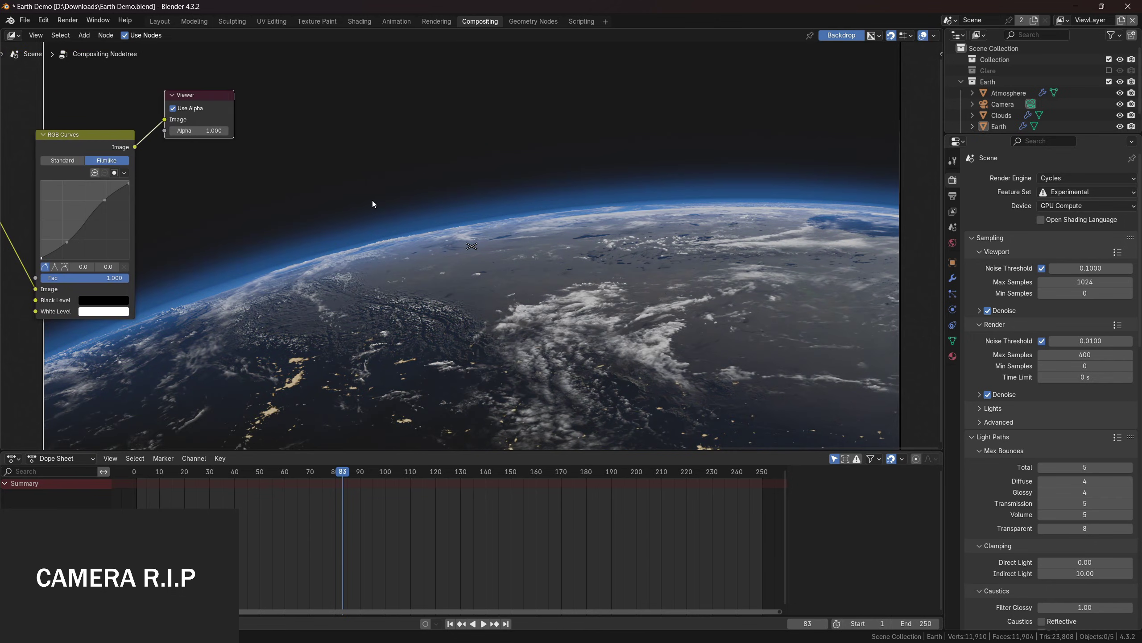
middle_click_drag(373, 200, 399, 202)
key("shift+a")
type("cont")
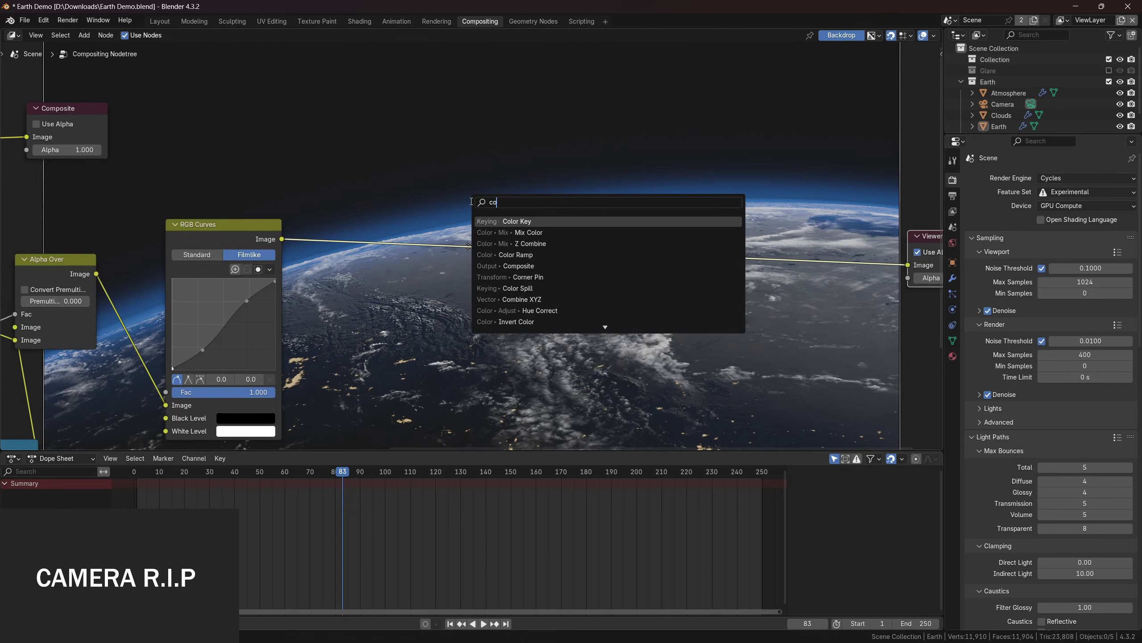
key("Return")
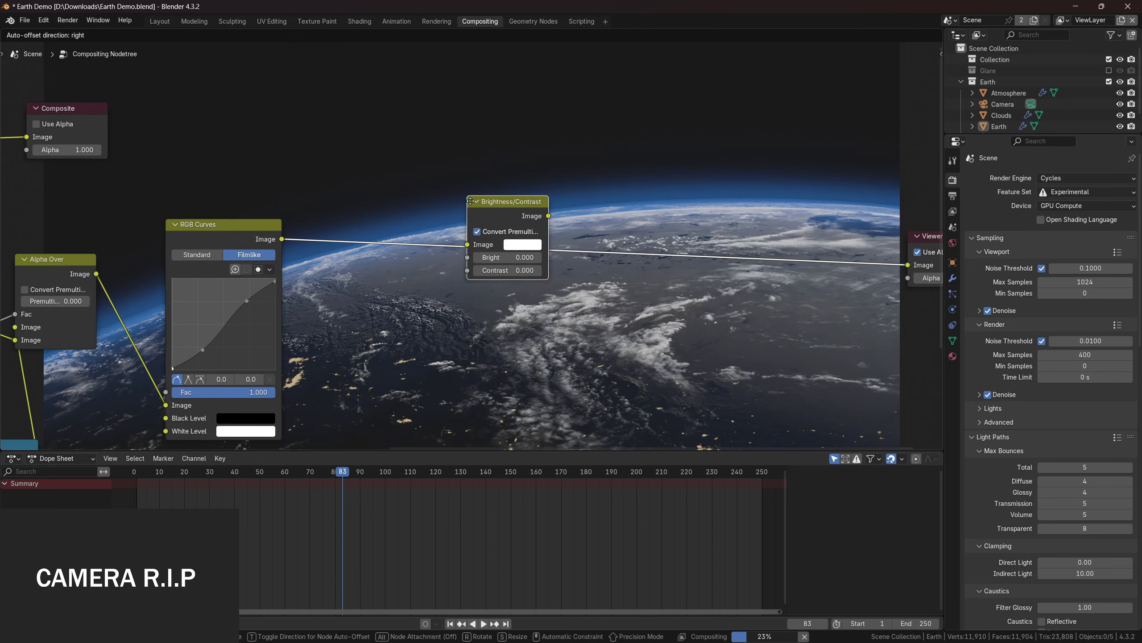
left_click(386, 191)
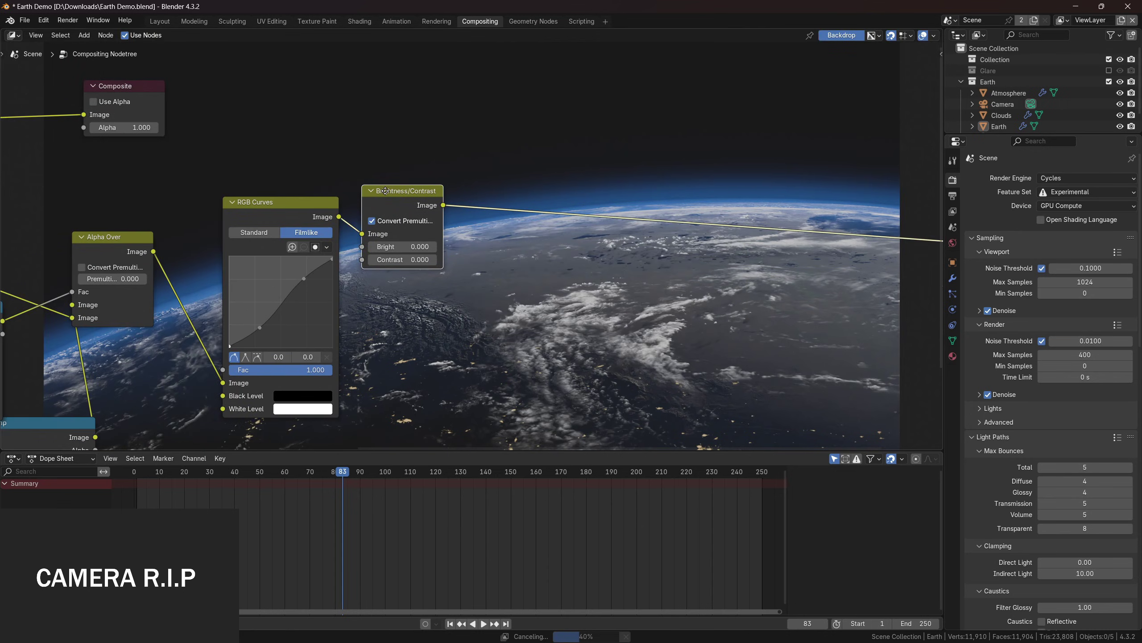
middle_click_drag(386, 191, 407, 184)
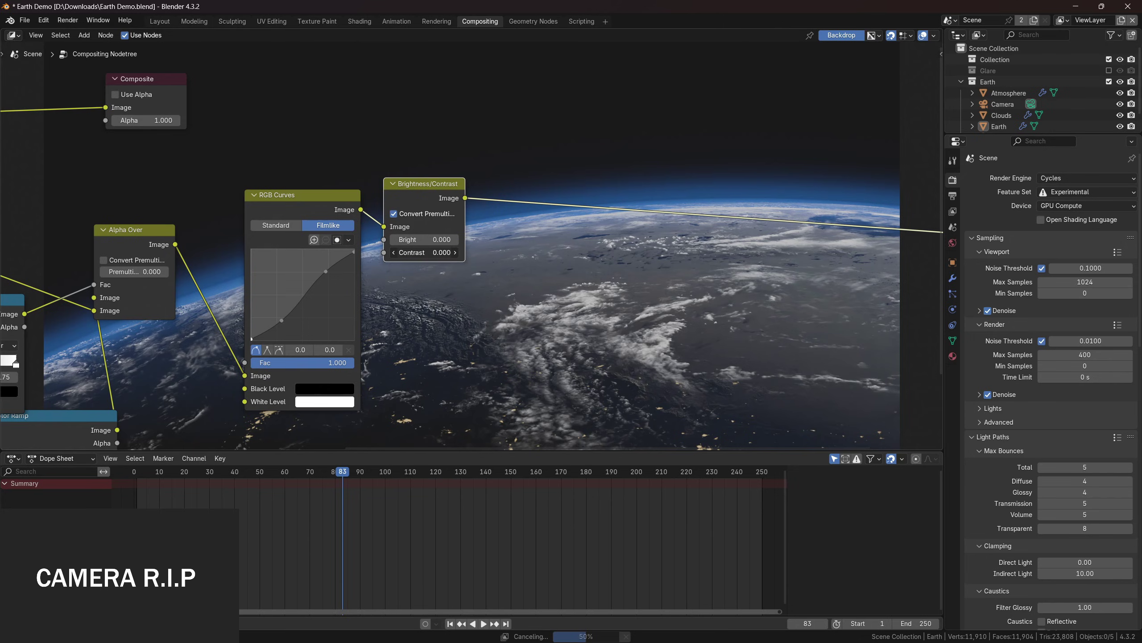
left_click_drag(418, 253, 420, 253)
middle_click_drag(433, 269, 380, 278)
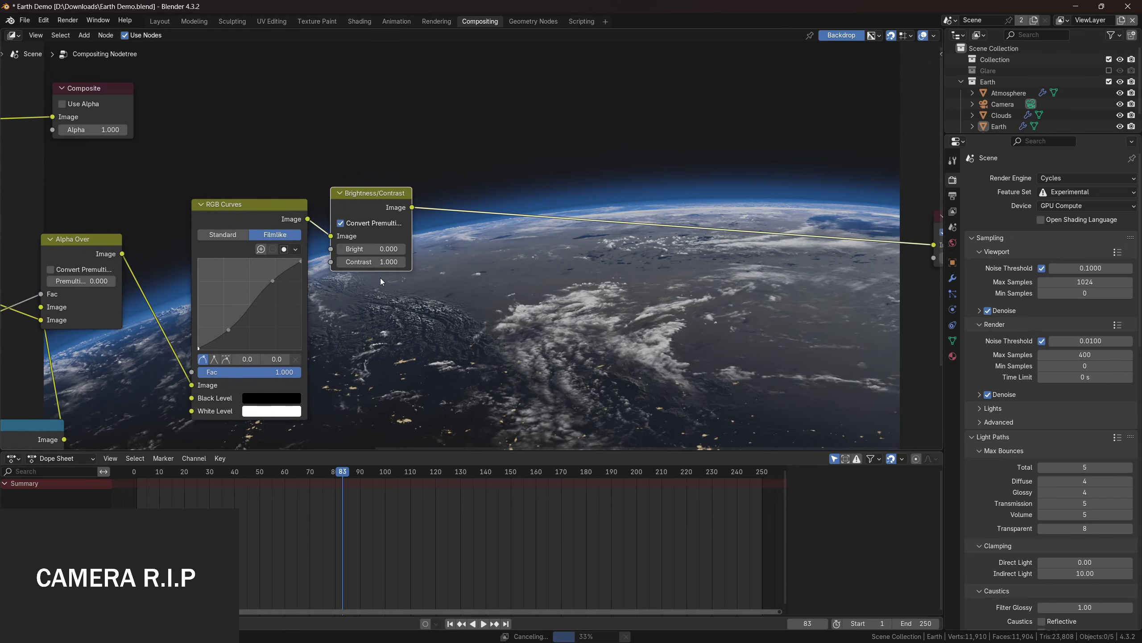
Insert a Glare node between the Brightness/Contrast node and the Viewer and set its type to Fog Glow
key("shift+a")
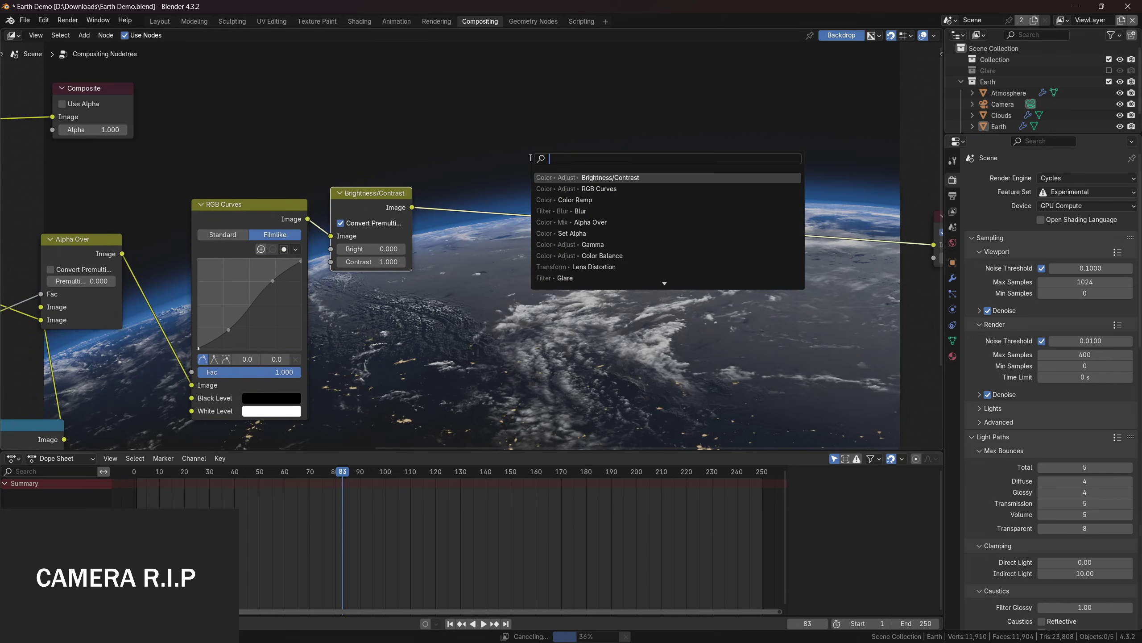
type("gl")
key("Return")
left_click(450, 181)
scroll(355, 202, "up", 4)
middle_click_drag(450, 182, 390, 197)
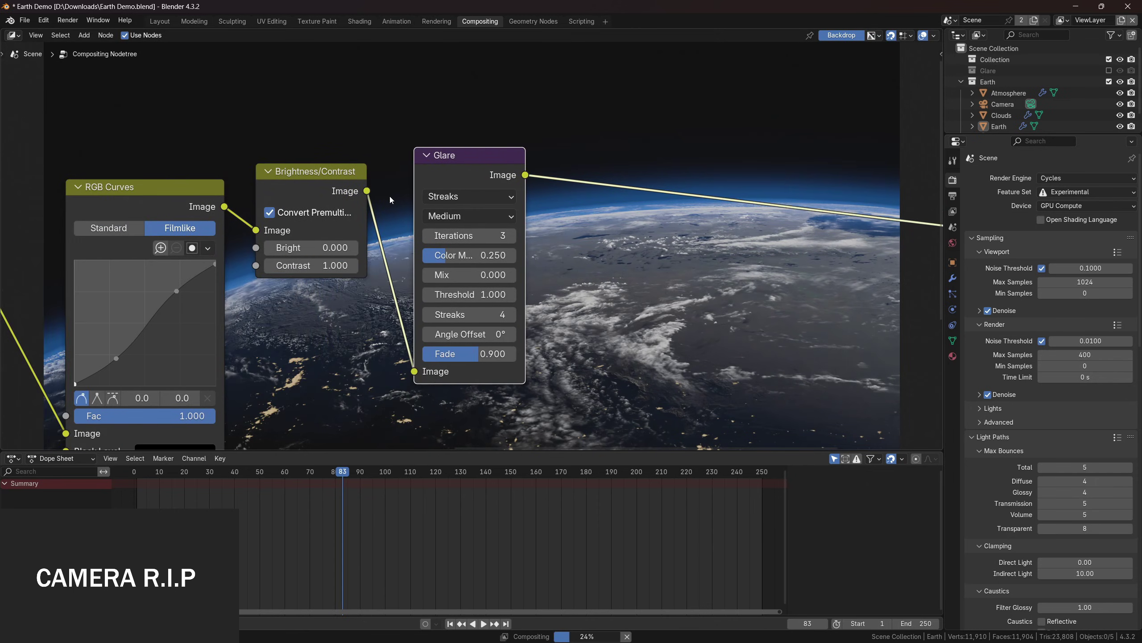
left_click(466, 193)
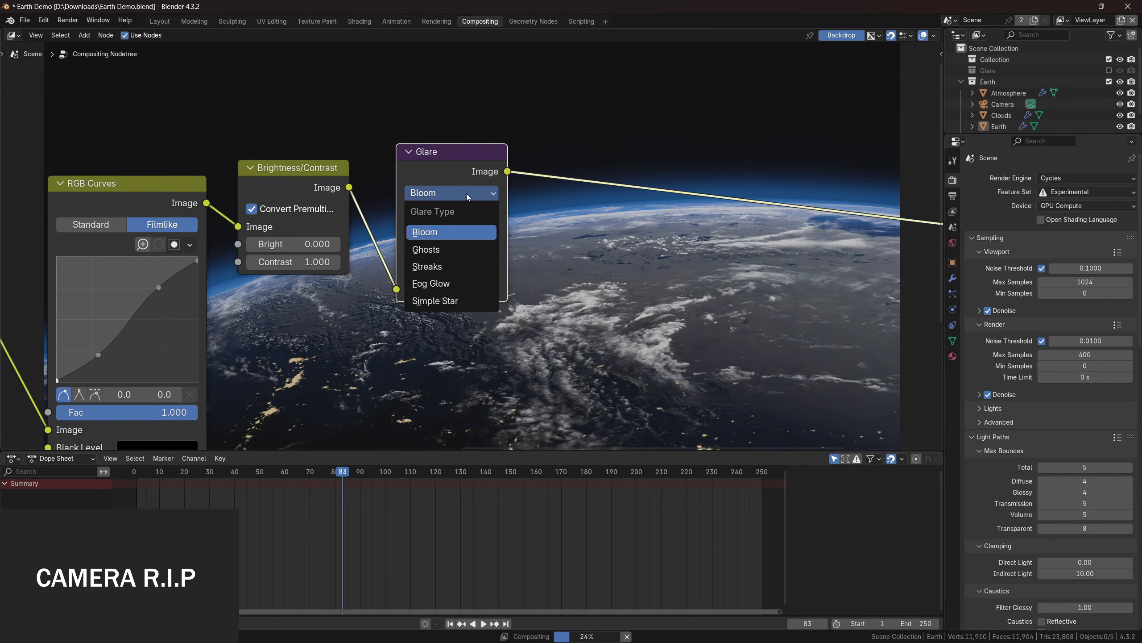
left_click(440, 285)
scroll(470, 252, "down", 1)
middle_click_drag(470, 252, 493, 363)
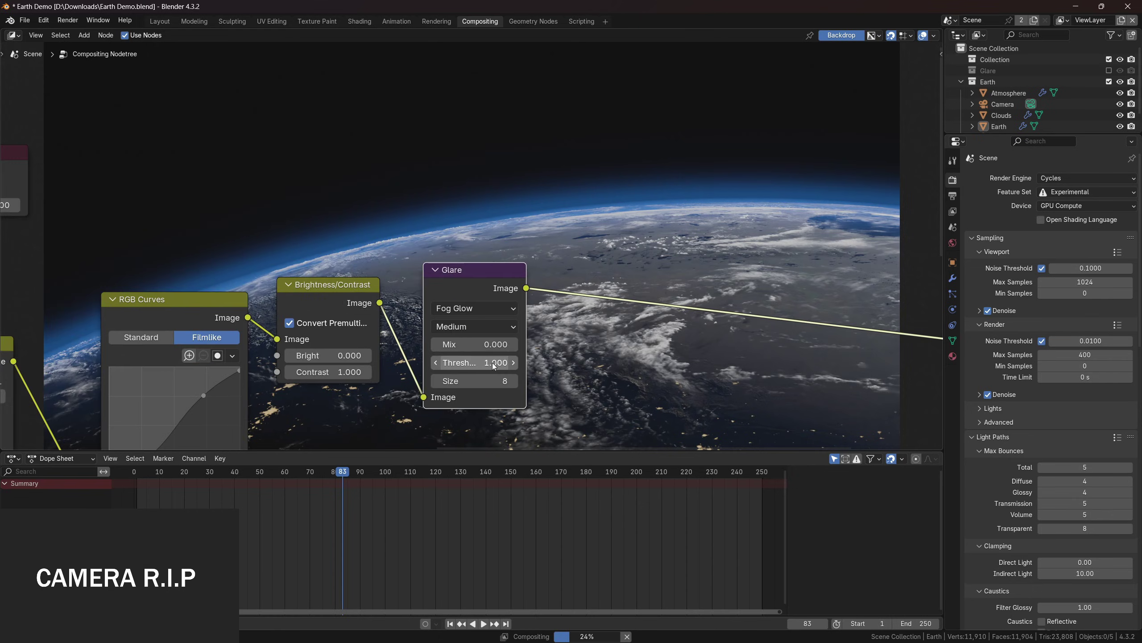
Set the Glare node's Threshold to 0.3 and its Size to 9
left_click_drag(494, 365, 452, 362)
left_click(492, 362)
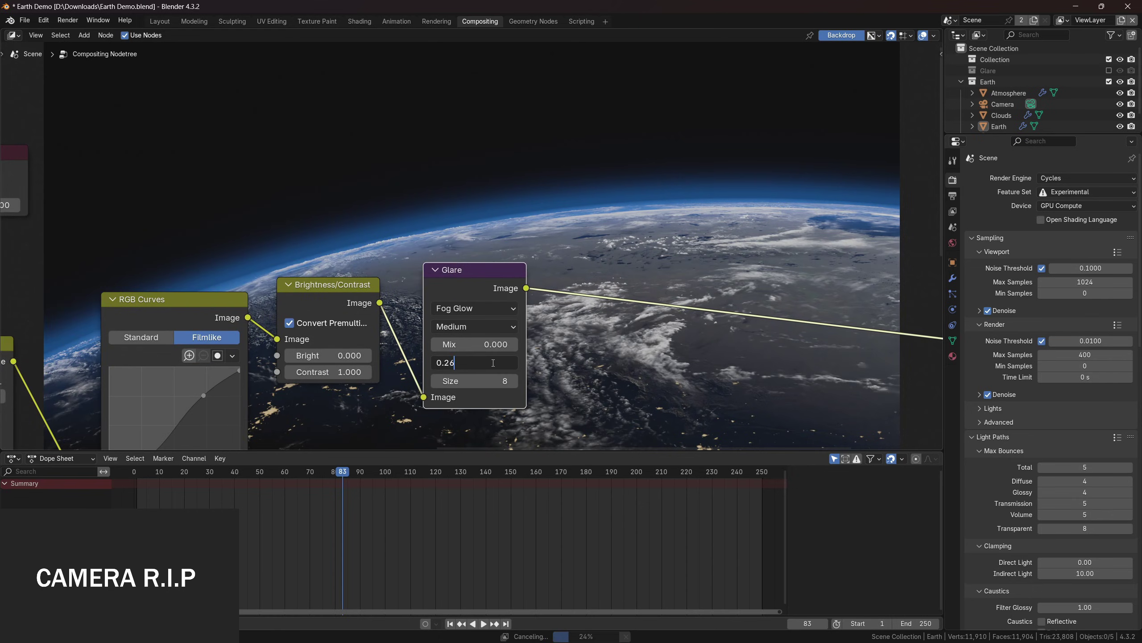
type("0.3")
key("Return")
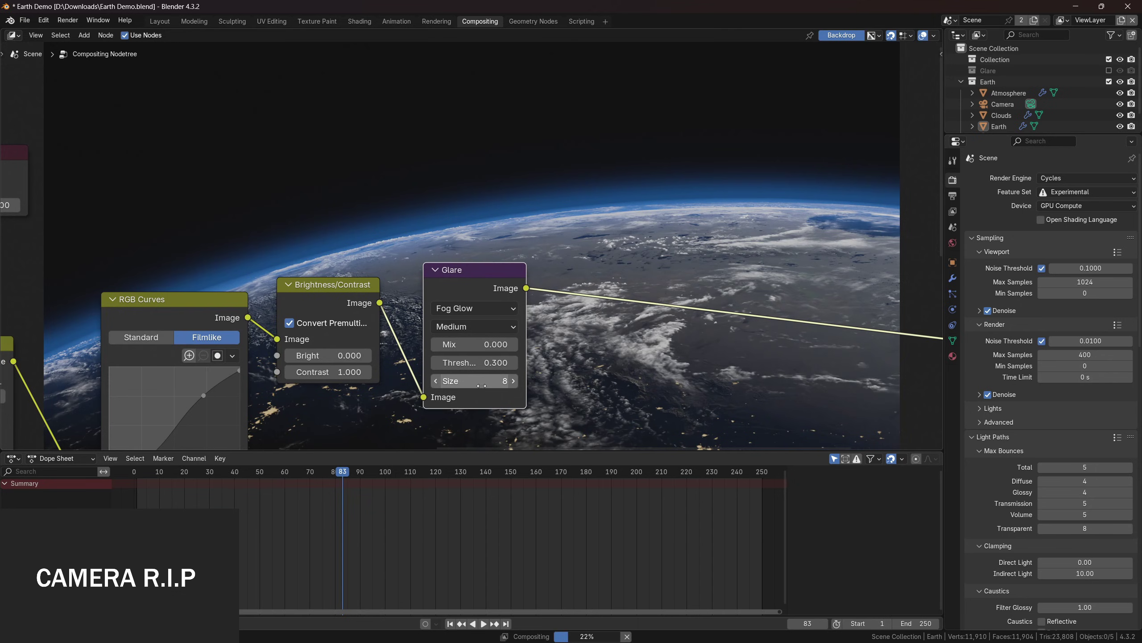
scroll(511, 382, "up", 3)
middle_click_drag(511, 382, 506, 292)
left_click(506, 292)
middle_click_drag(716, 116, 584, 199)
scroll(488, 290, "down", 5)
middle_click_drag(489, 290, 432, 213)
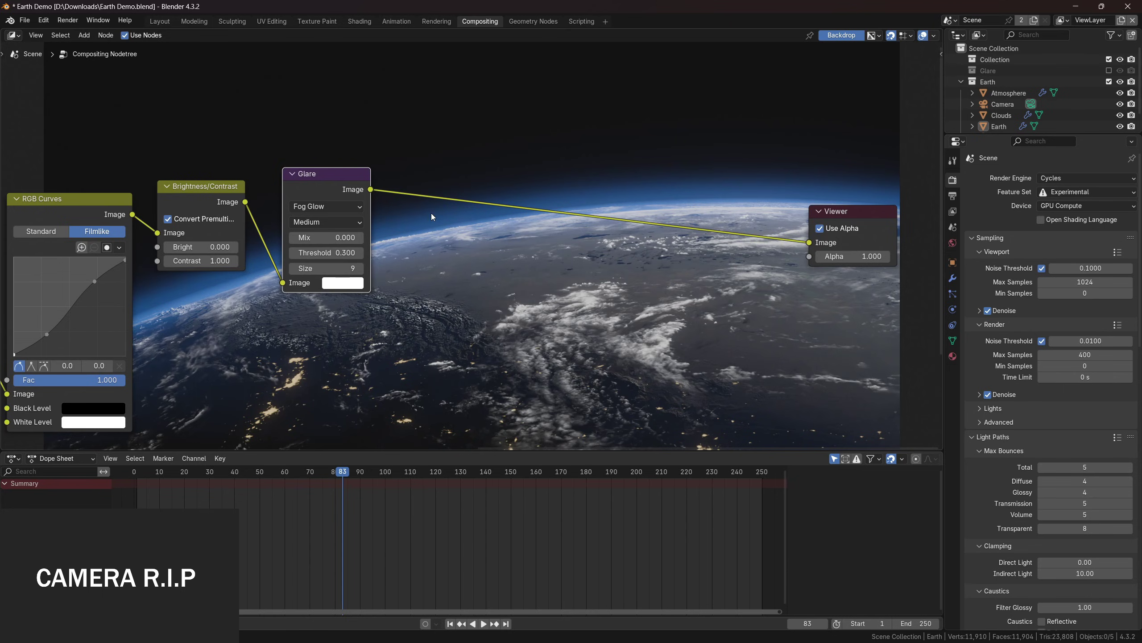
Duplicate the Fog Glow Glare node, insert the copy before the Viewer and set its type to Ghosts
key("shift+d")
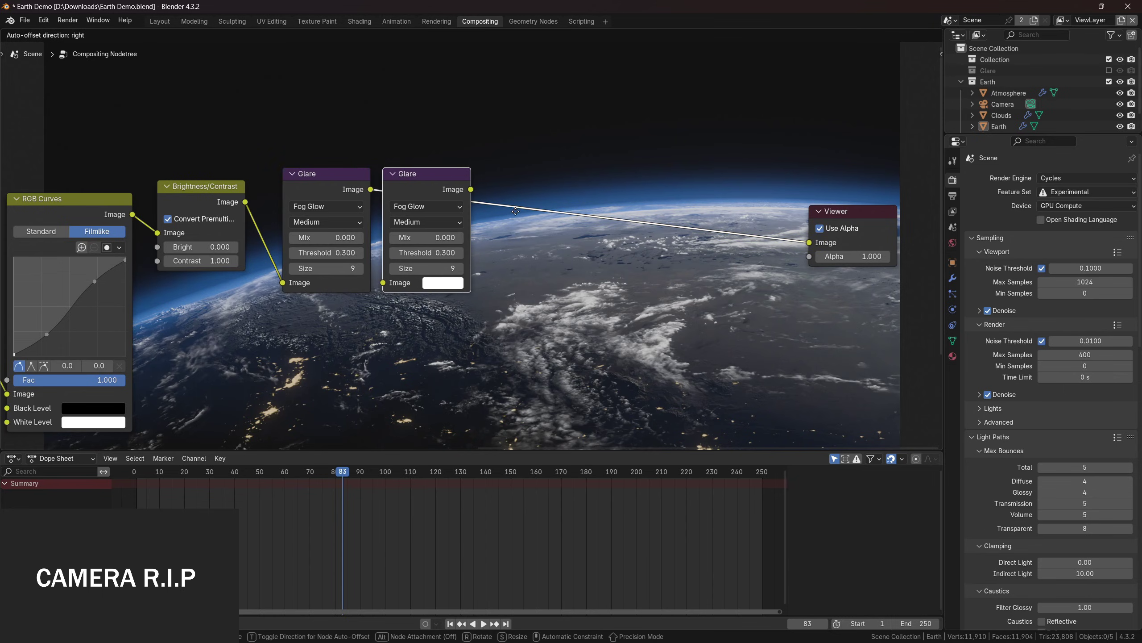
scroll(394, 198, "up", 1)
left_click(394, 198)
middle_click_drag(403, 227, 342, 209)
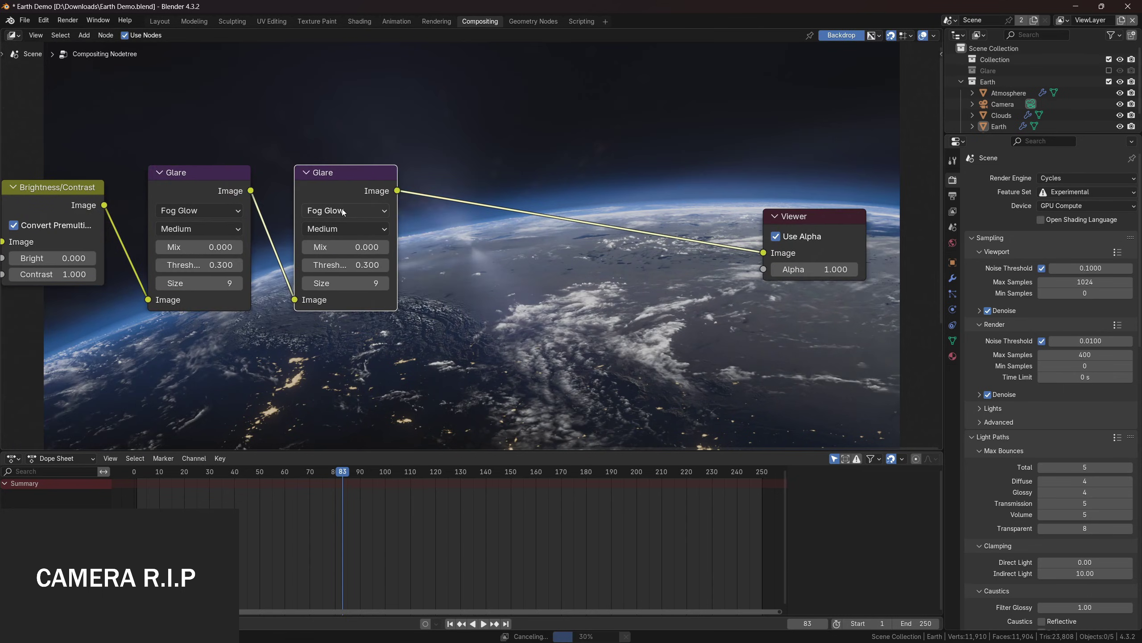
left_click(342, 209)
left_click(346, 265)
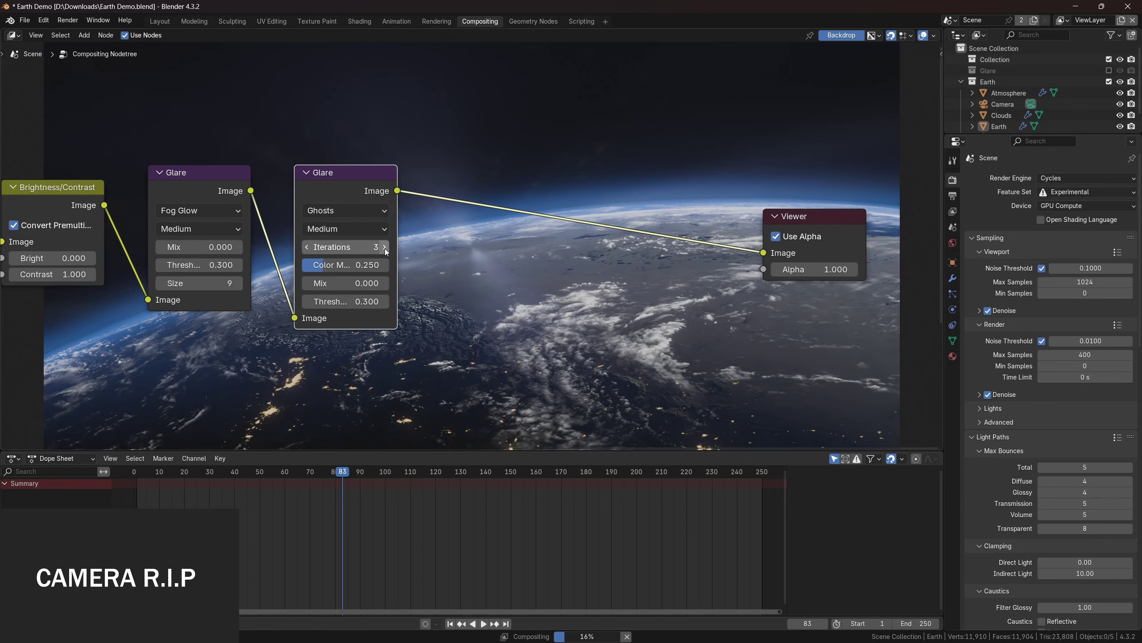
Set the Ghosts Glare node to 4 iterations, High quality and a Color Modulation of 0.4
left_click(385, 248)
left_click(367, 225)
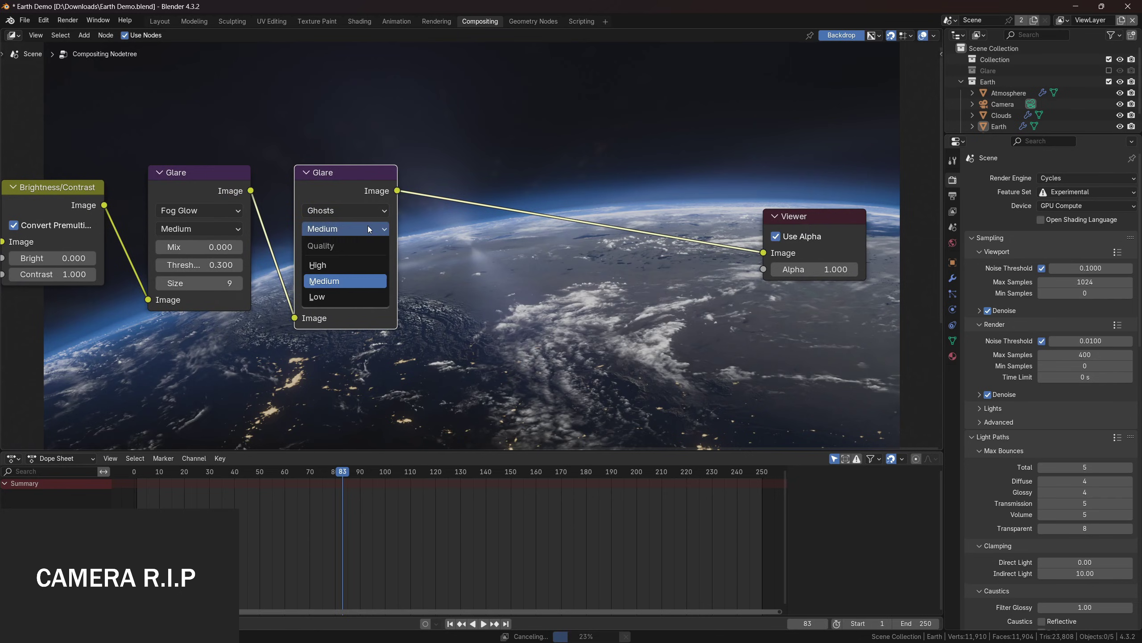
left_click(359, 270)
left_click(363, 263)
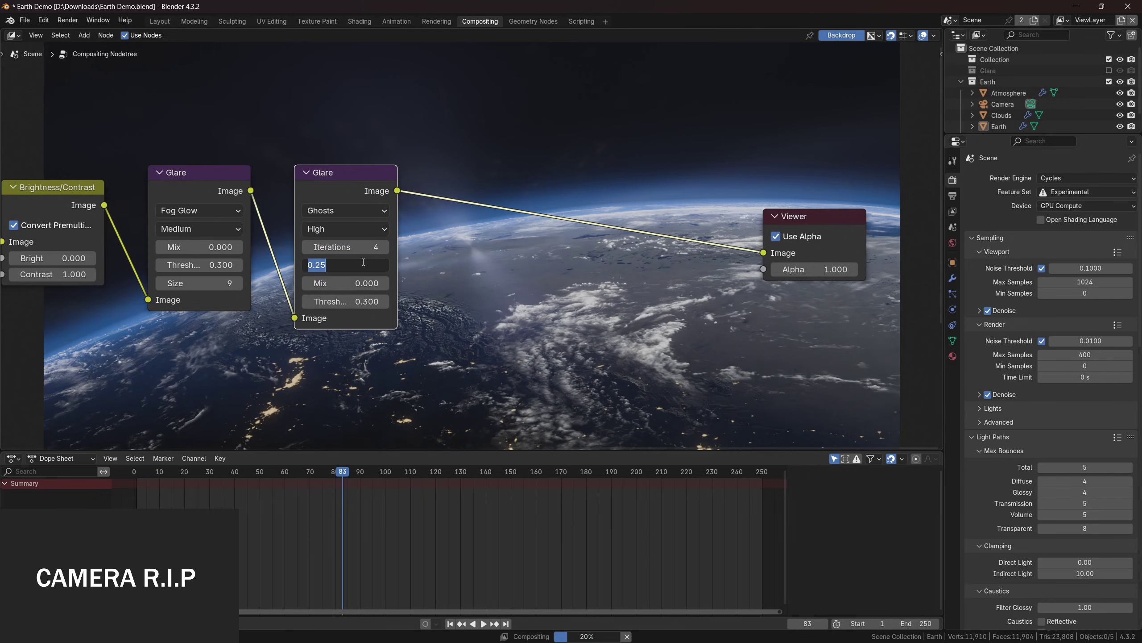
type(".4")
key("Return")
Set the Ghosts Glare node's Threshold to 0.6
middle_click_drag(361, 263, 319, 262)
left_click(316, 299)
left_click(317, 302)
key("BackSpace")
type("6")
key("Return")
left_click(482, 155)
Insert a Lens Distortion node between the Ghosts Glare and the Viewer with Distortion -0.01 and Dispersion 0.01
middle_click_drag(482, 155, 446, 205)
scroll(446, 206, "up", 1)
scroll(444, 207, "down", 2)
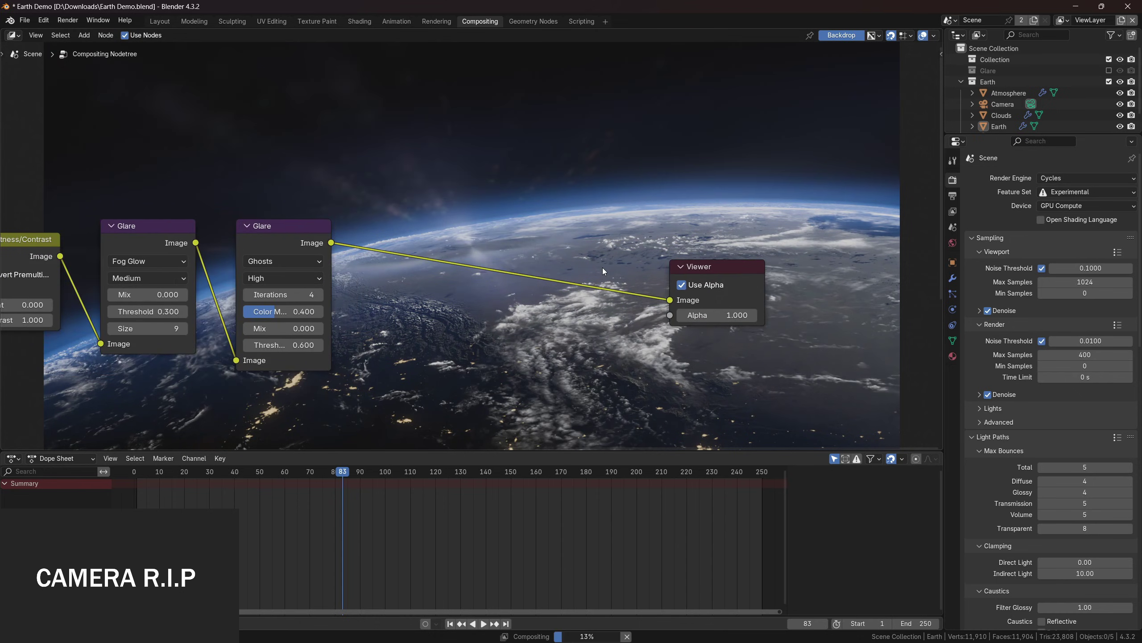
scroll(464, 197, "up", 2)
middle_click_drag(405, 180, 405, 159)
key("shift+a")
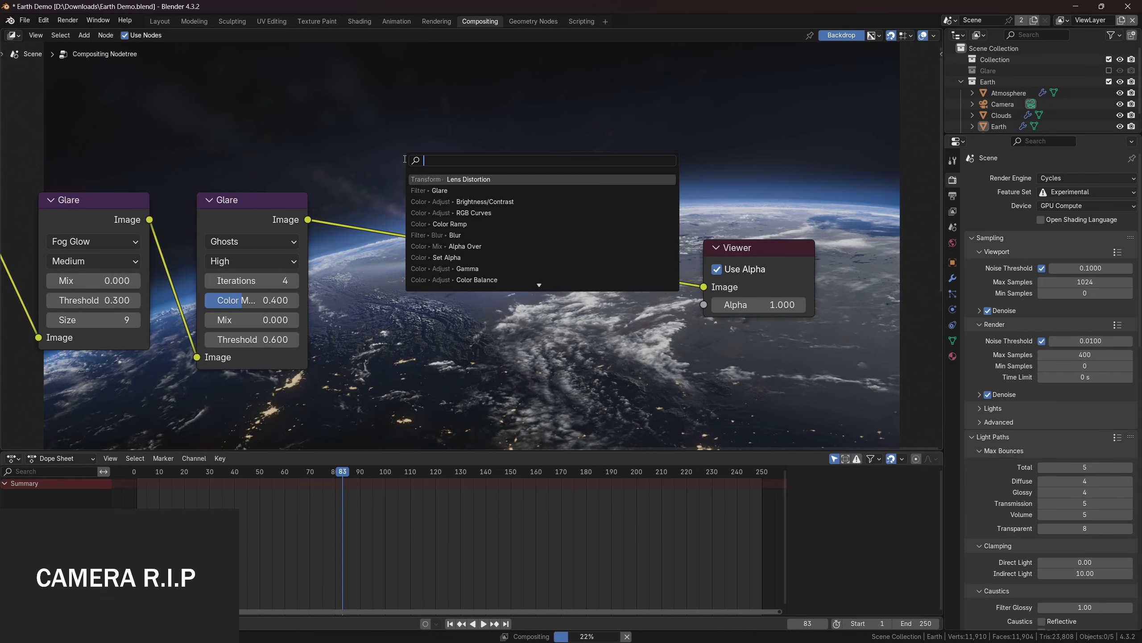
type("lens")
key("Return")
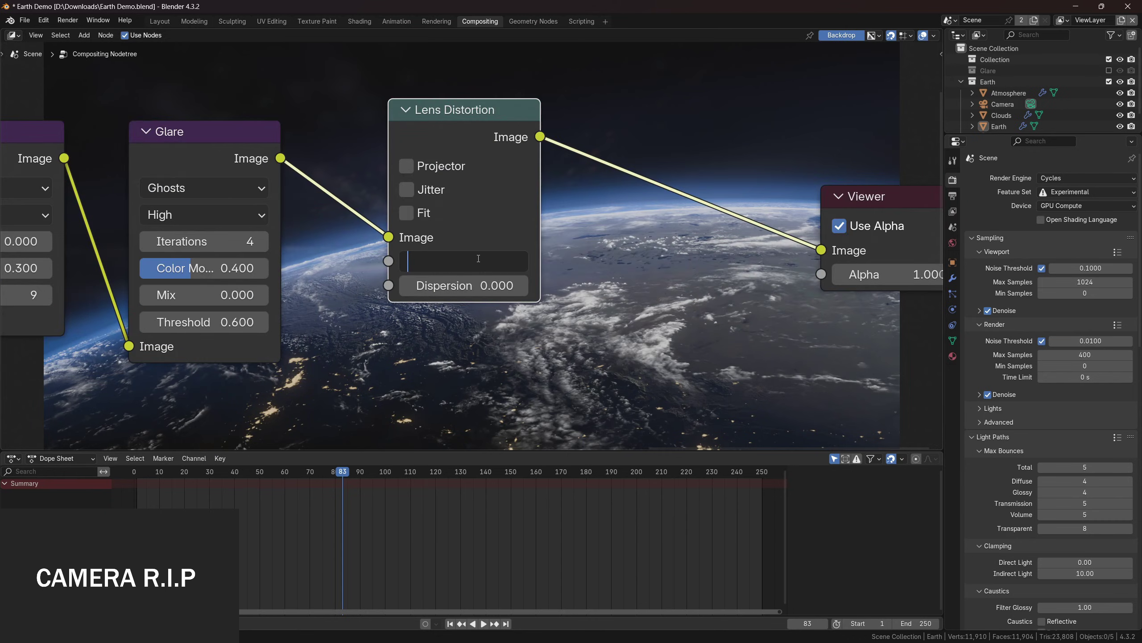
type("-.01")
key("Return")
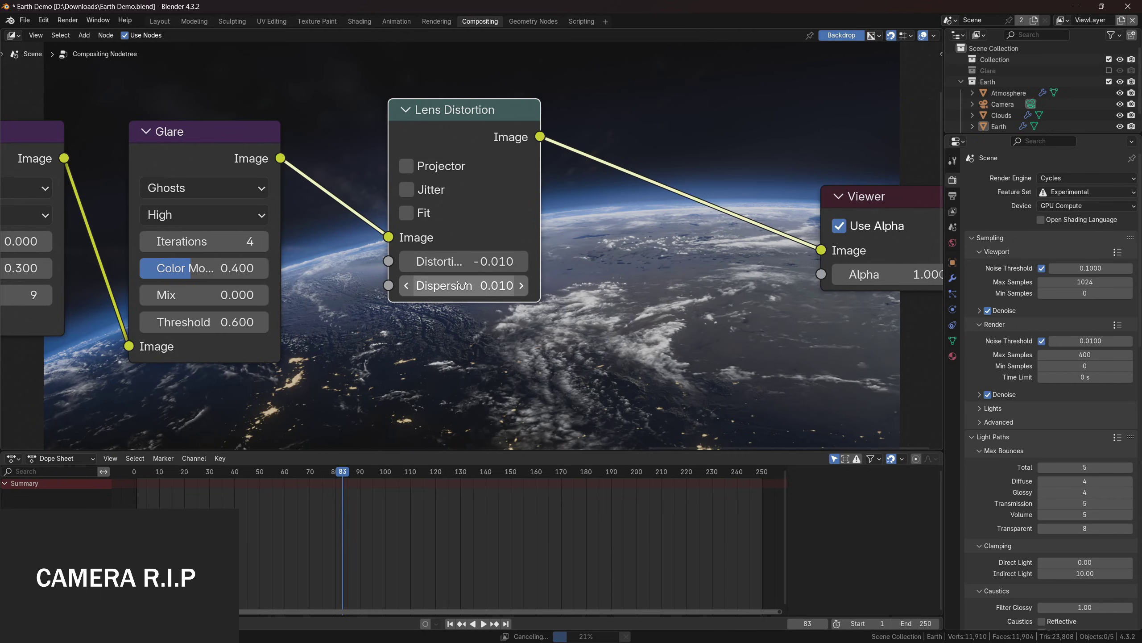
Insert a Color Balance node between the Lens Distortion node and the Viewer
middle_click_drag(594, 274, 290, 273)
scroll(579, 273, "down", 3)
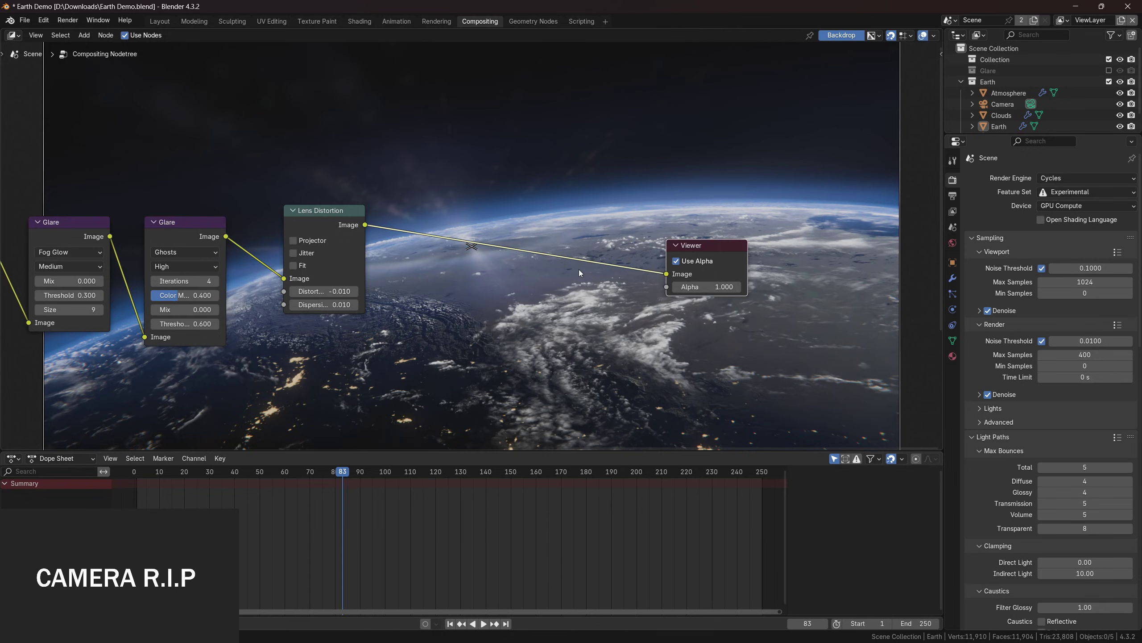
middle_click_drag(578, 270, 535, 385)
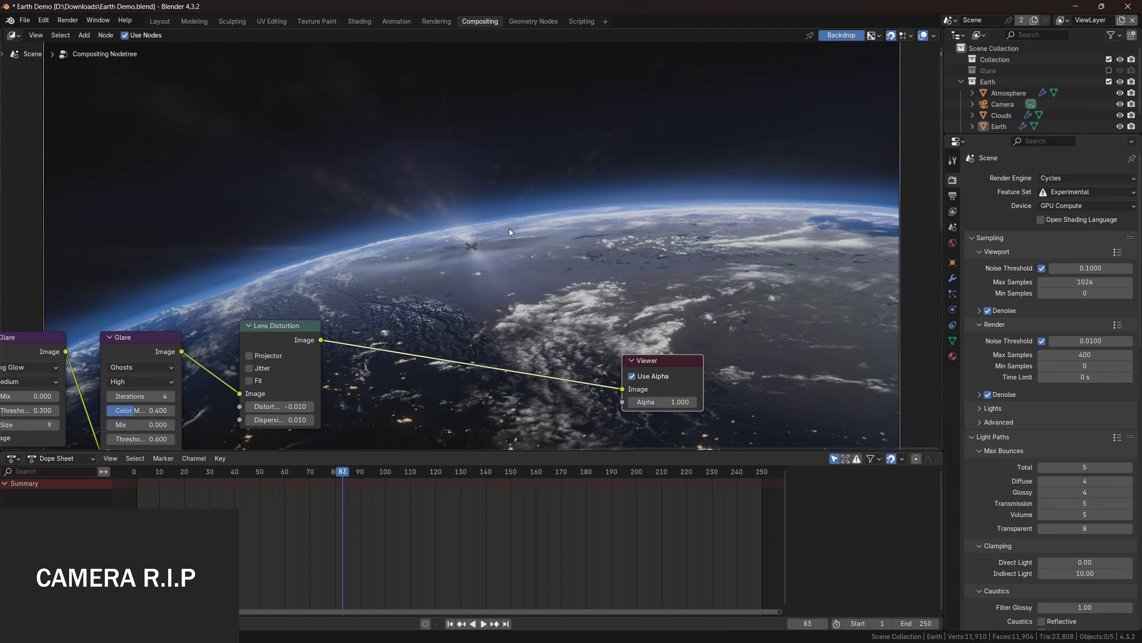
key("Home")
key("shift+a")
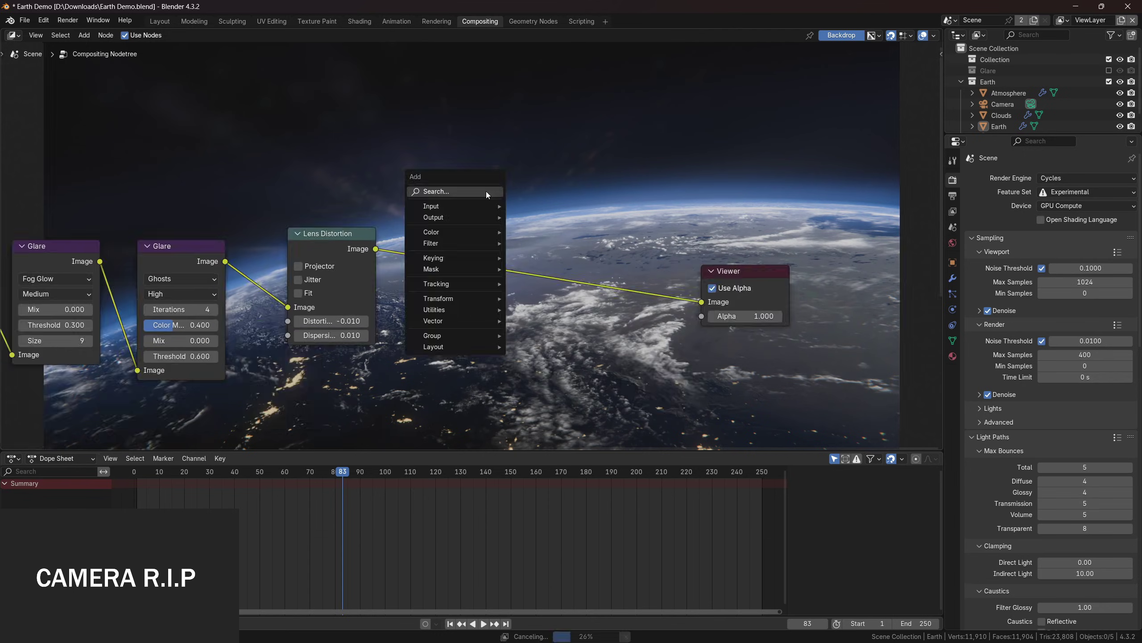
type("balanc")
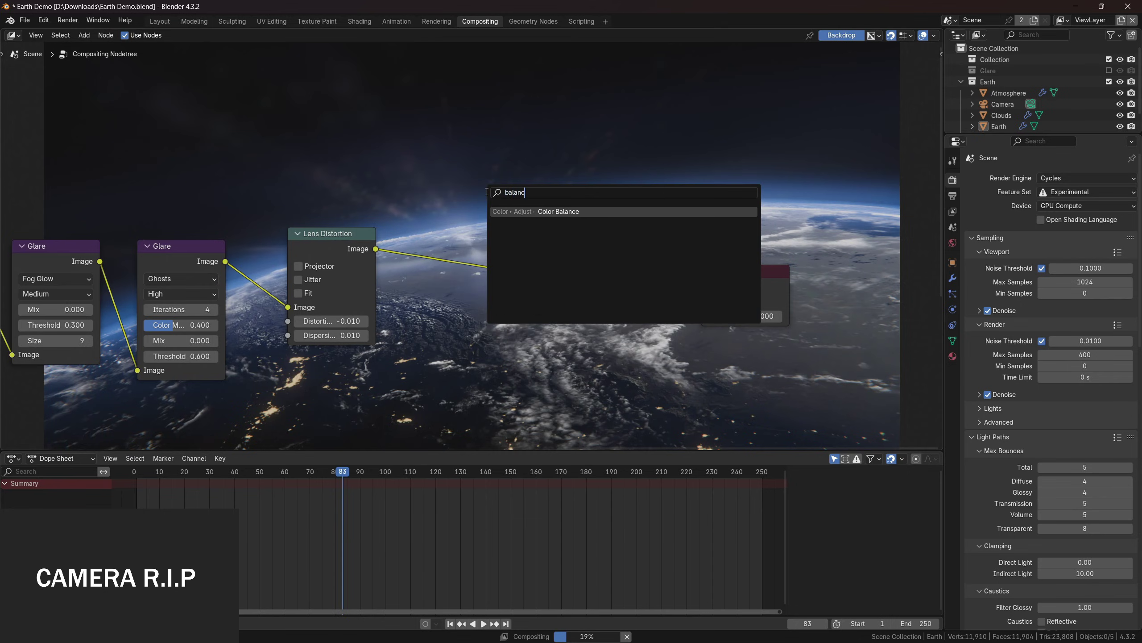
type("n")
key("Return")
Set the Color Balance formula to Offset/Power/Slope (ASC-CDL), tinting Power slightly warm and Slope slightly toward blue
left_click(531, 130)
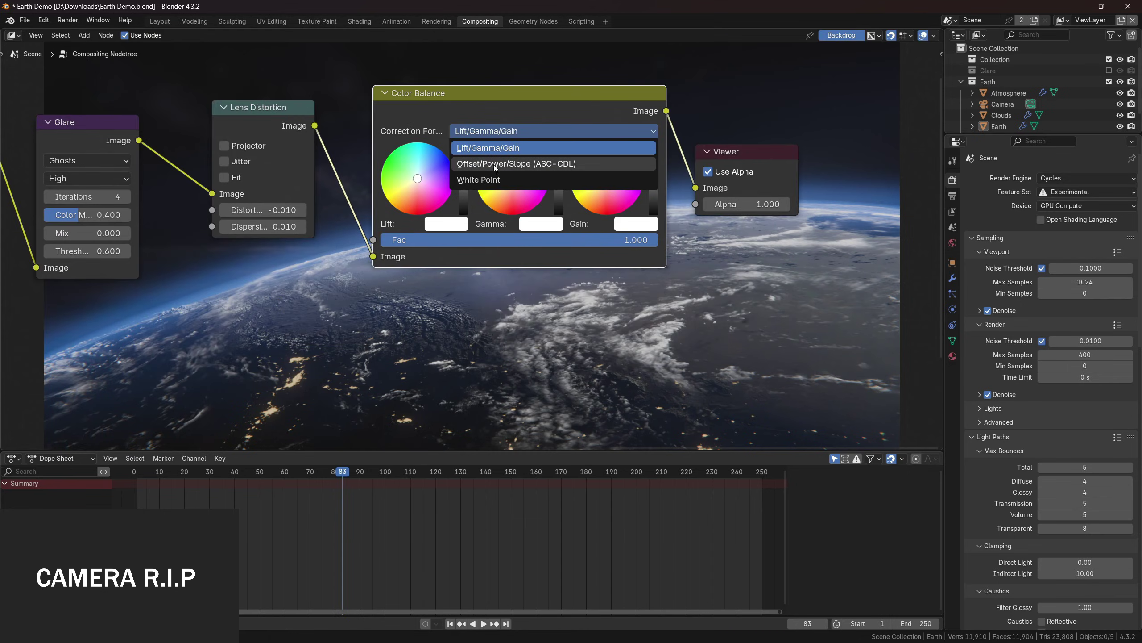
left_click(514, 164)
scroll(490, 234, "up", 1)
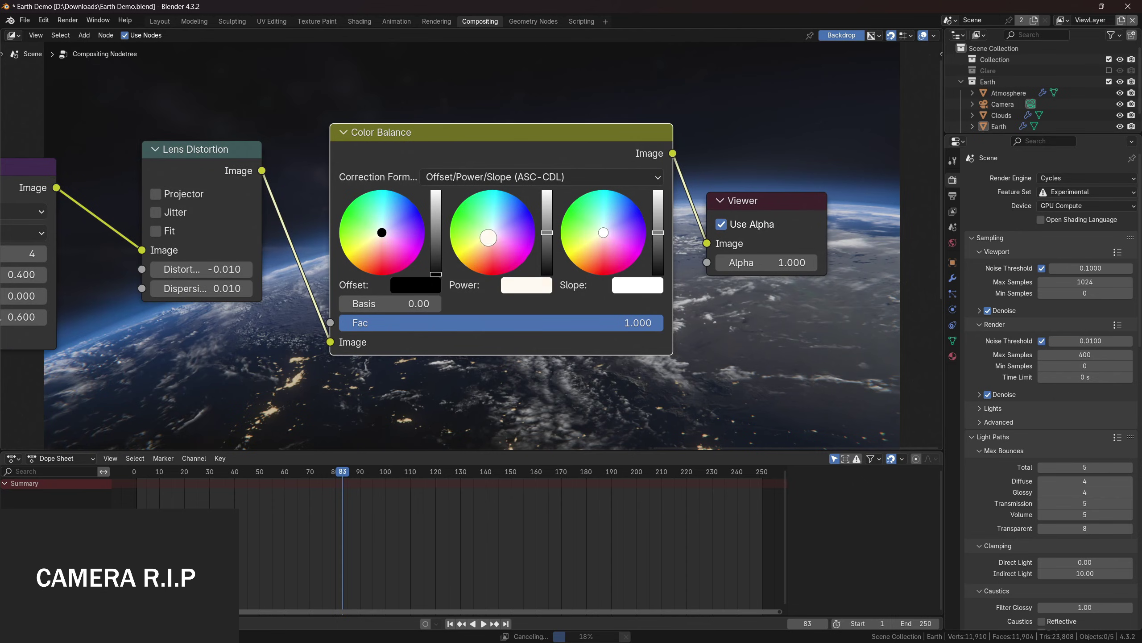
left_click_drag(603, 233, 613, 216)
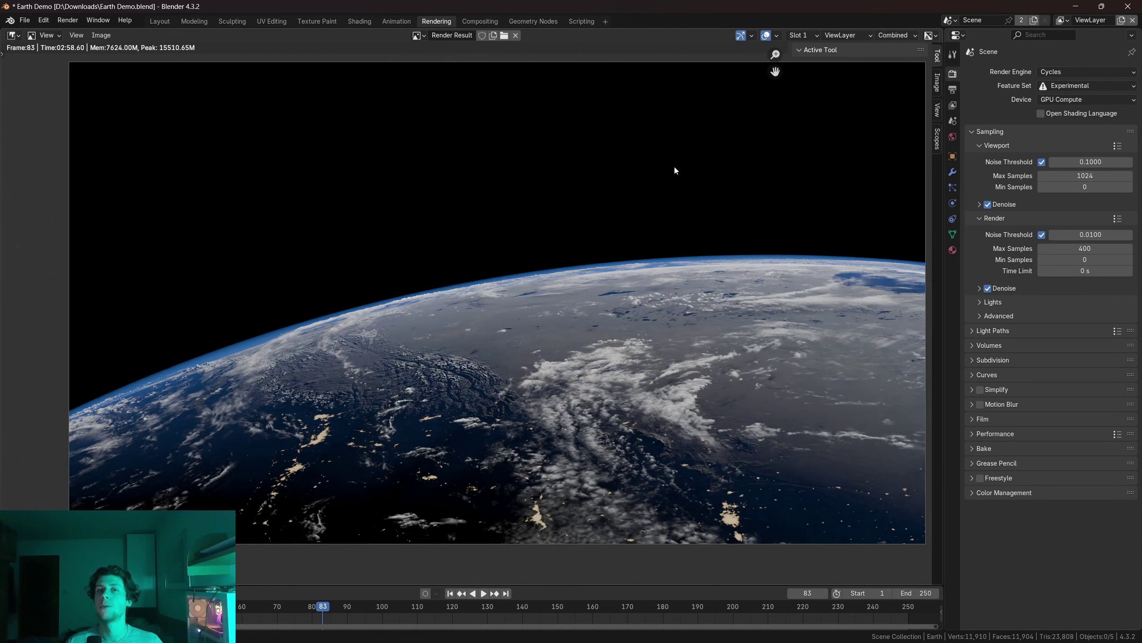
Switch the displayed layer of the render result from ViewLayer to Composite and view the whole image
left_click(848, 34)
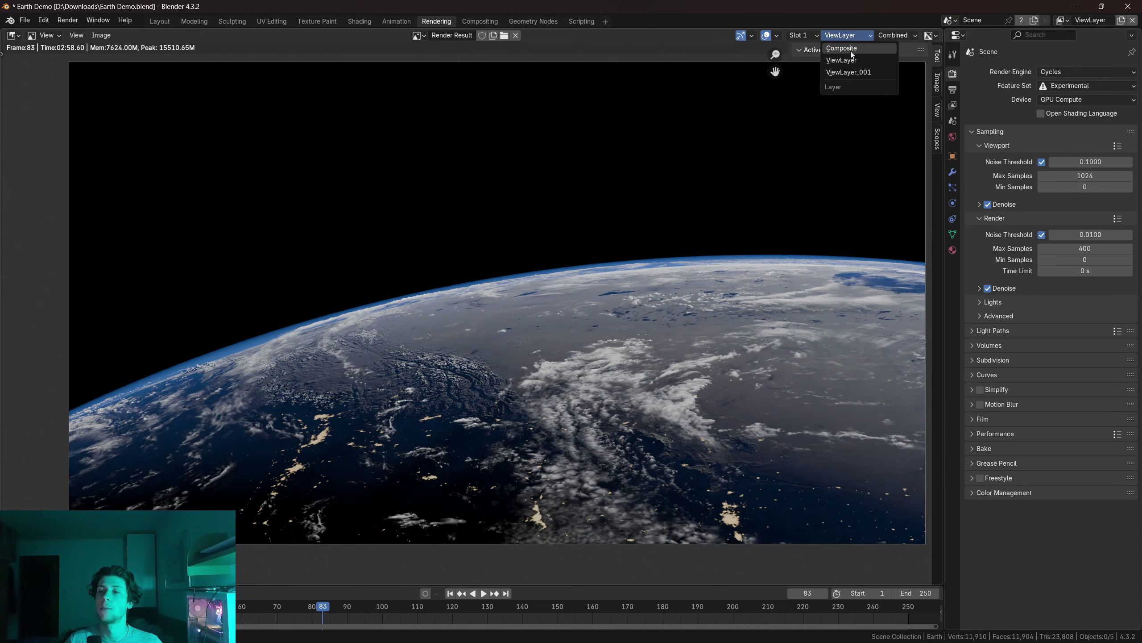
left_click(851, 49)
scroll(643, 256, "down", 2)
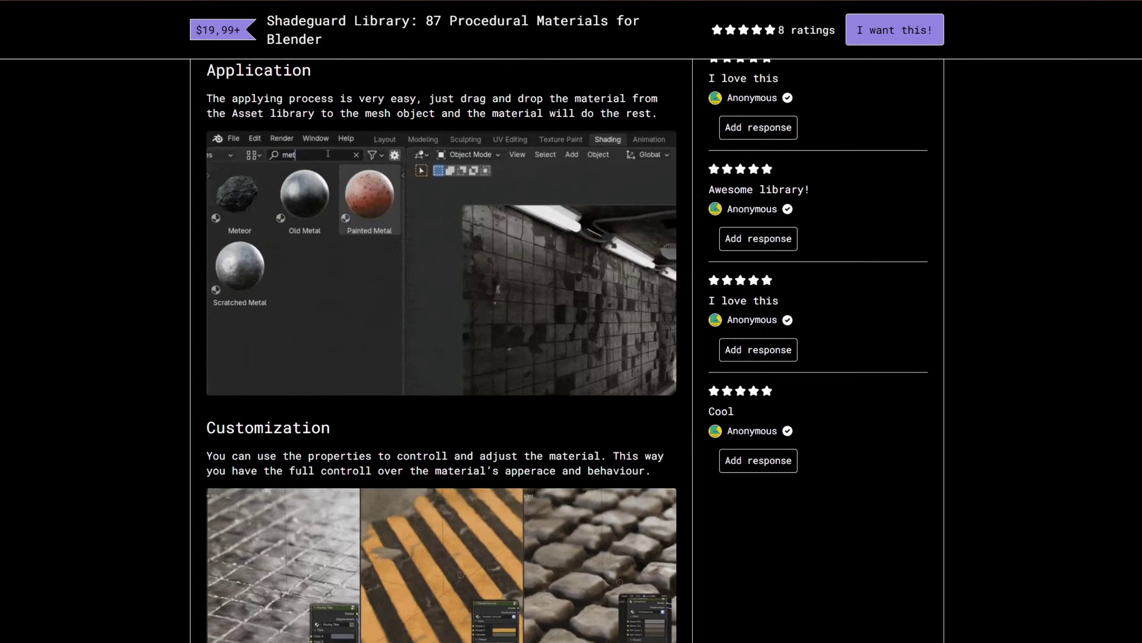
scroll(227, 64, "down", 3)
scroll(226, 64, "down", 10)
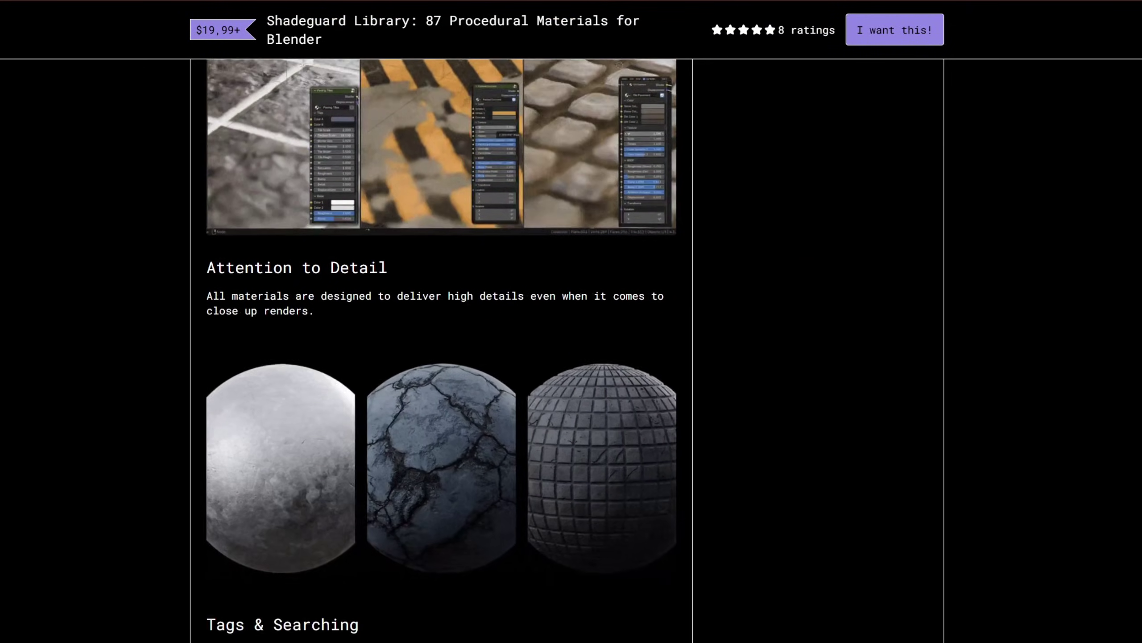
scroll(226, 64, "down", 3)
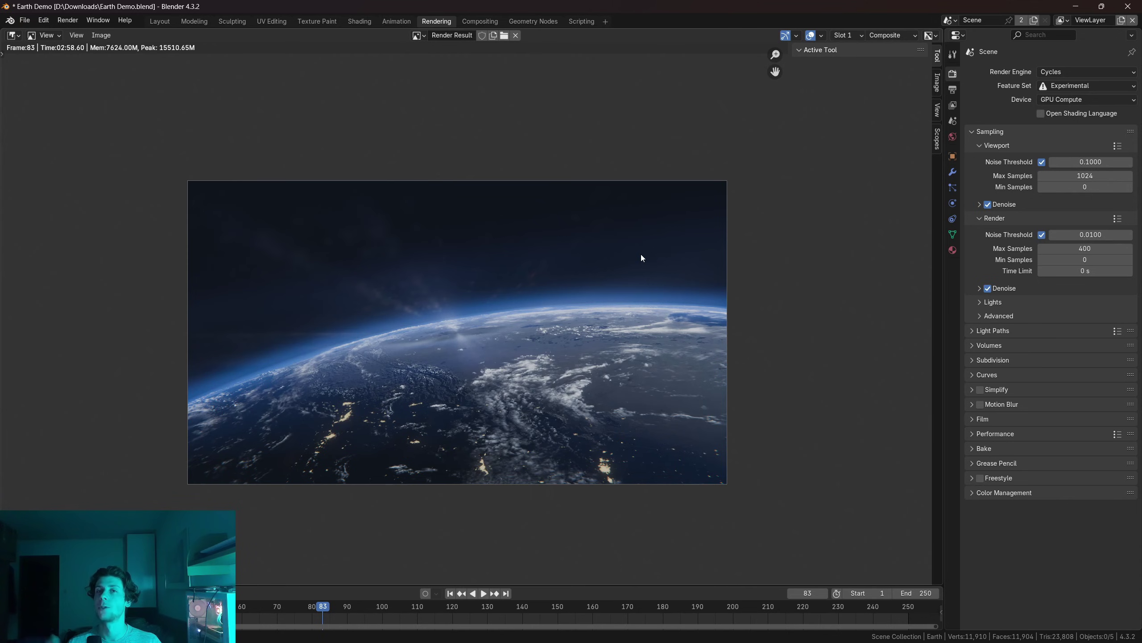